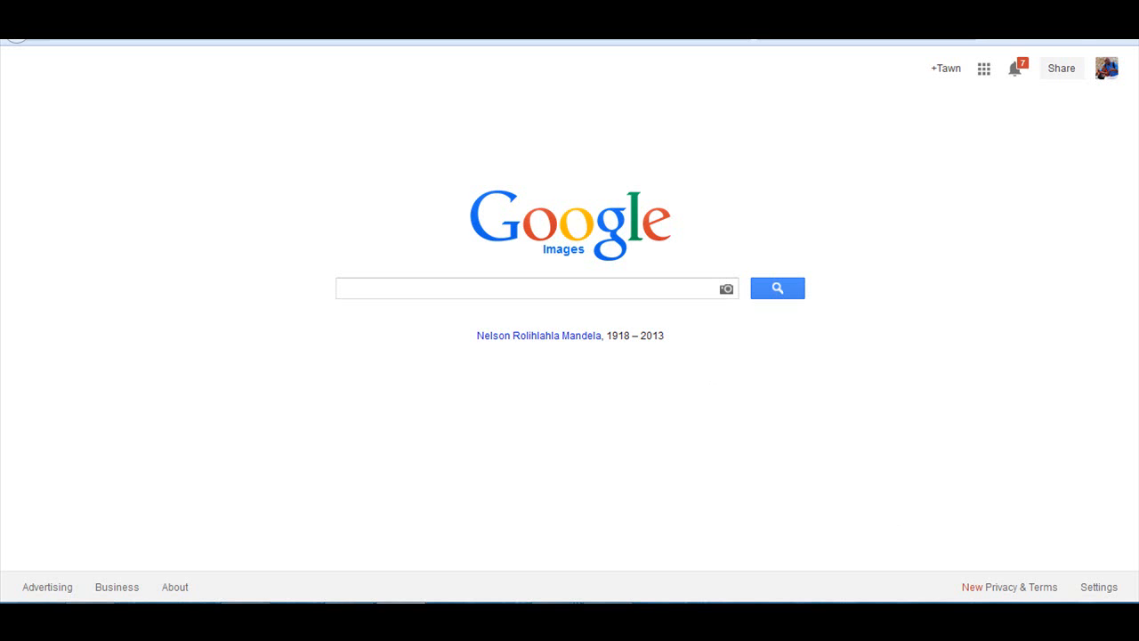
- Open the wmnloseweight and ebay1 pages from the Website folder and look through their squeeze page layouts
left_click(608, 619)
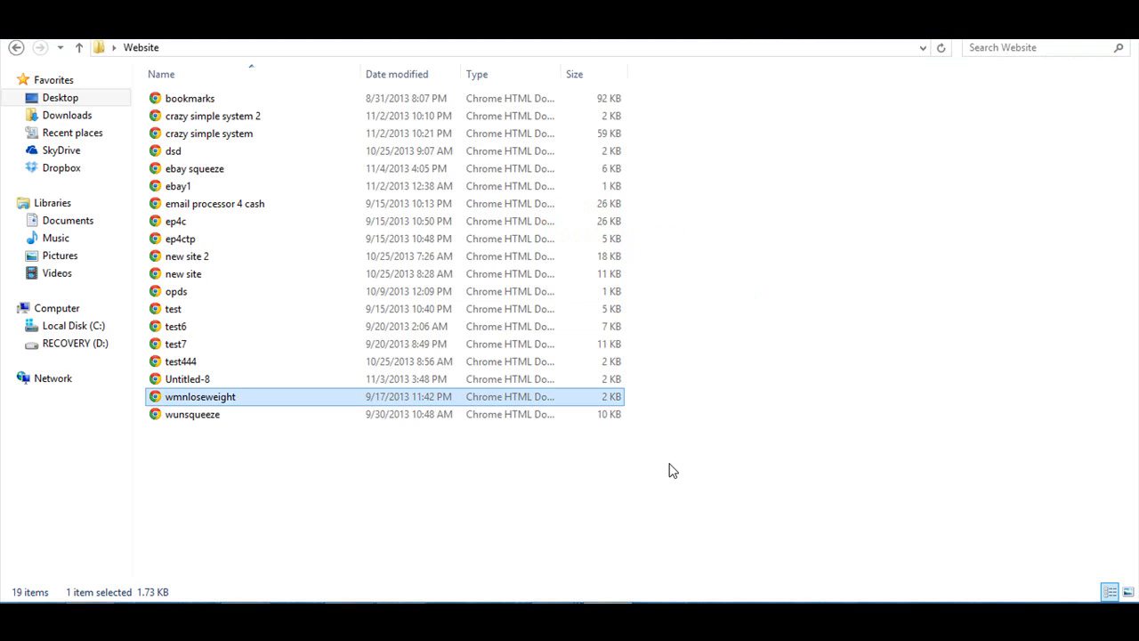
double_click(230, 402)
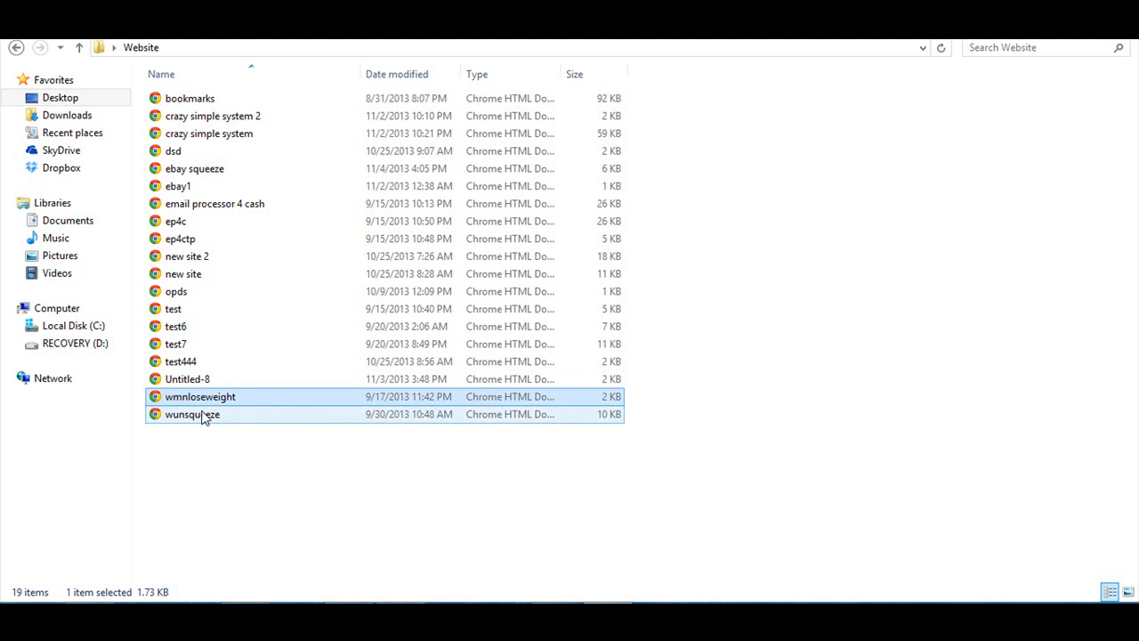
double_click(196, 188)
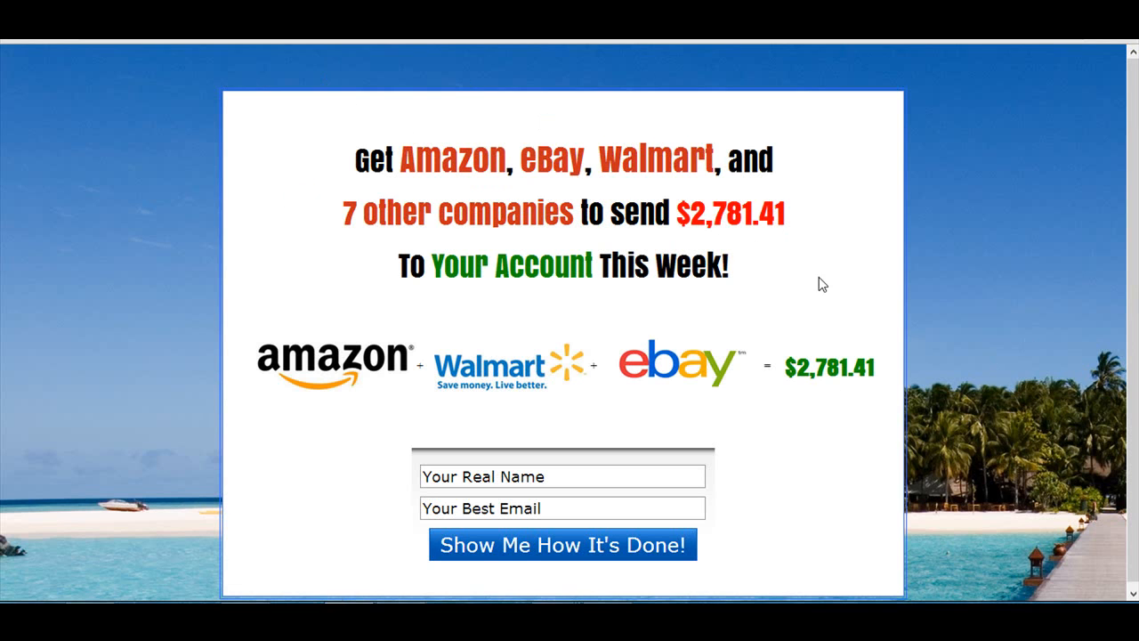
scroll(817, 416, "down", 1)
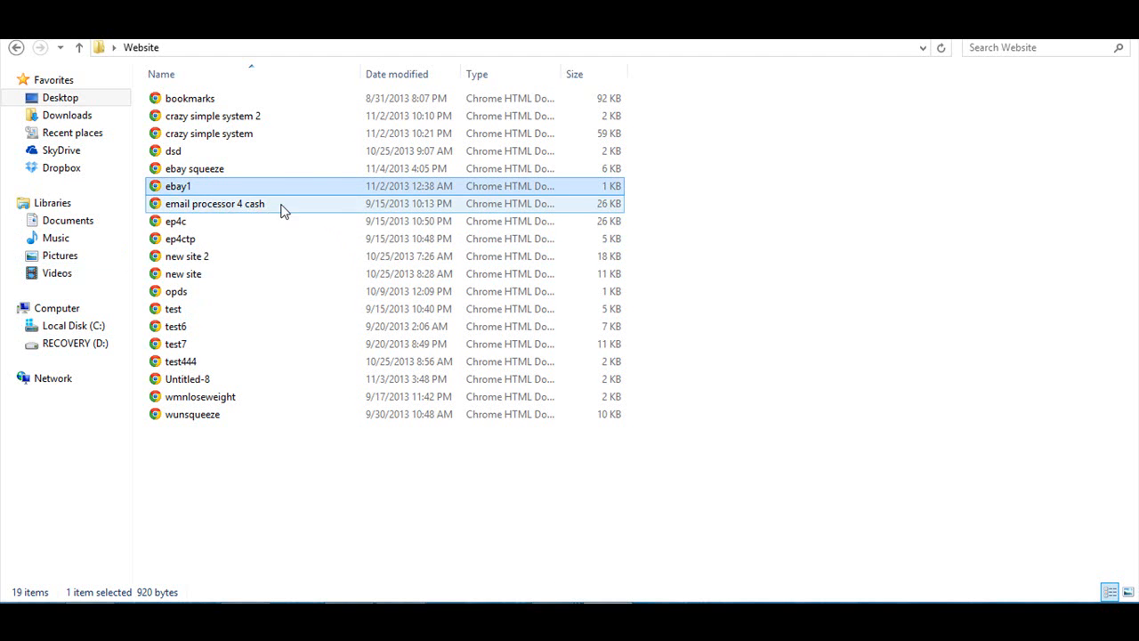
- View the dsd and test444 pages from the Website folder, and return to the file list
double_click(186, 153)
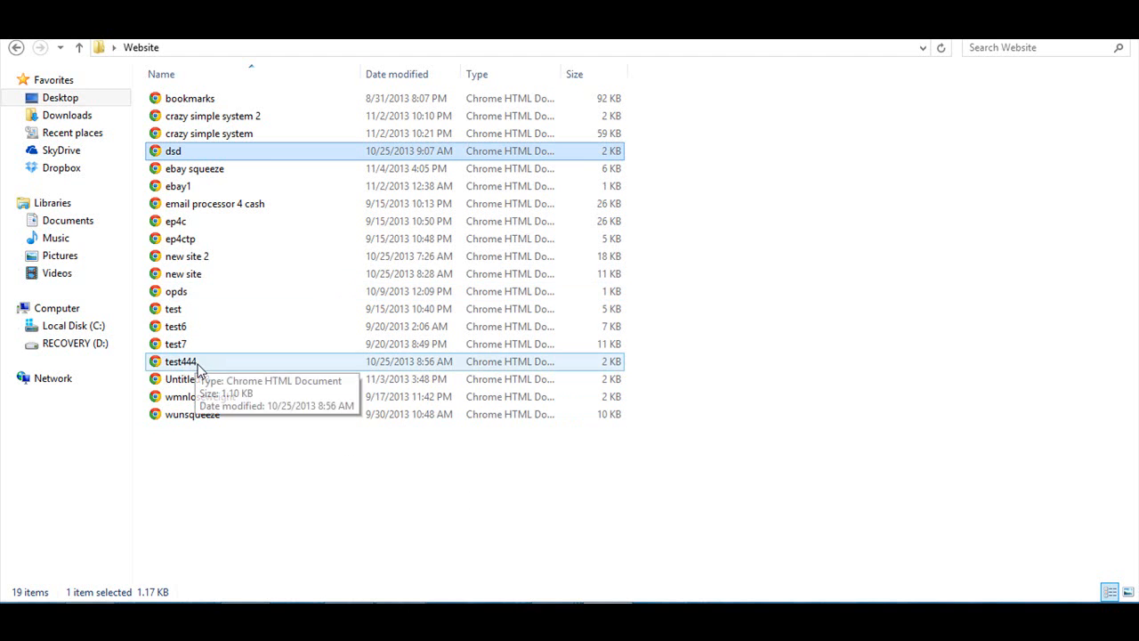
double_click(205, 363)
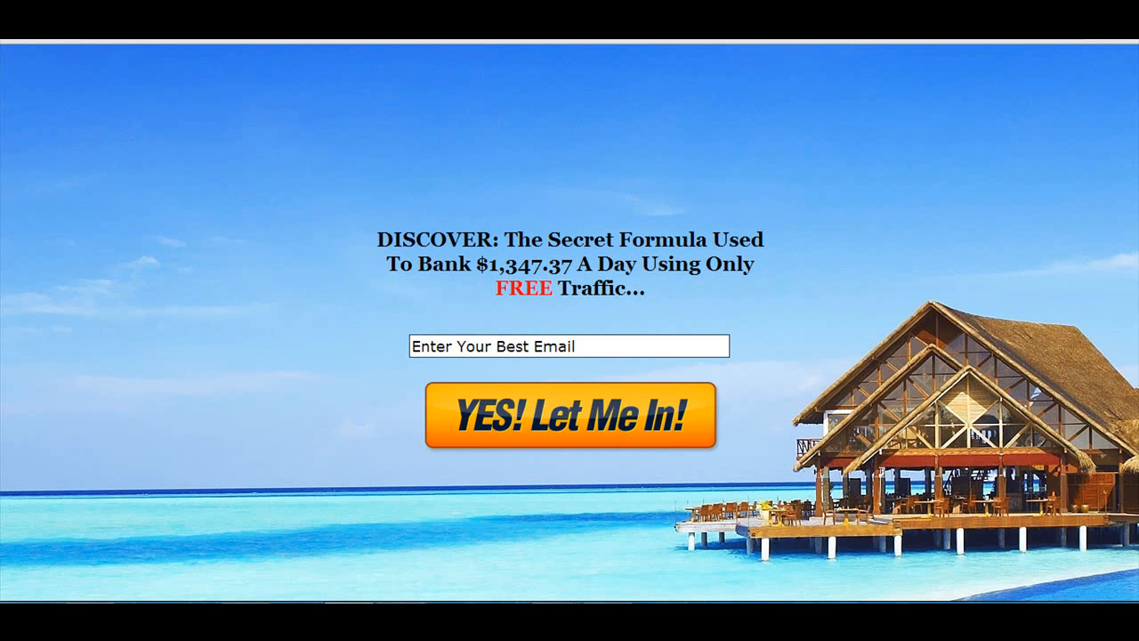
left_click(351, 11)
left_click(608, 622)
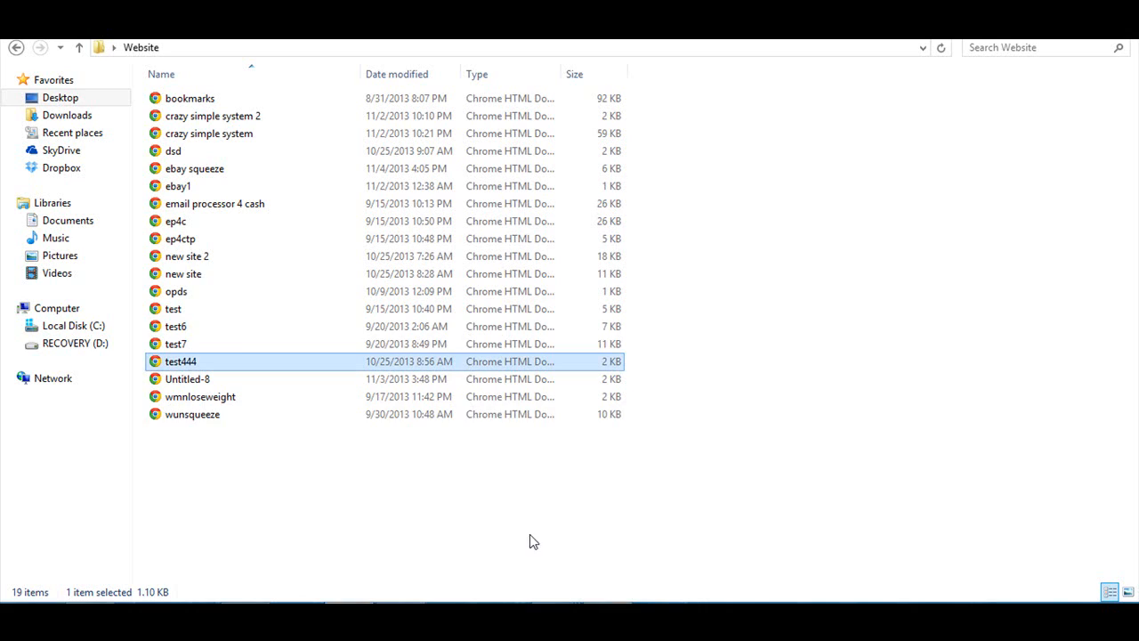
- Open the test6 page and examine its headline, e-mail field, button and footer
double_click(196, 326)
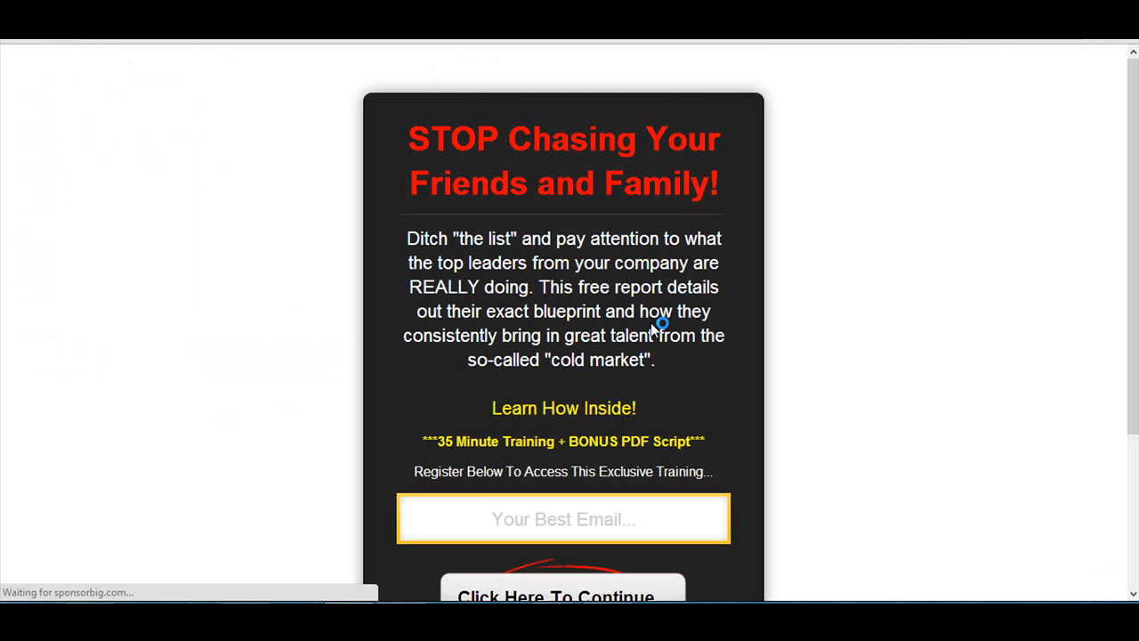
scroll(967, 351, "down", 3)
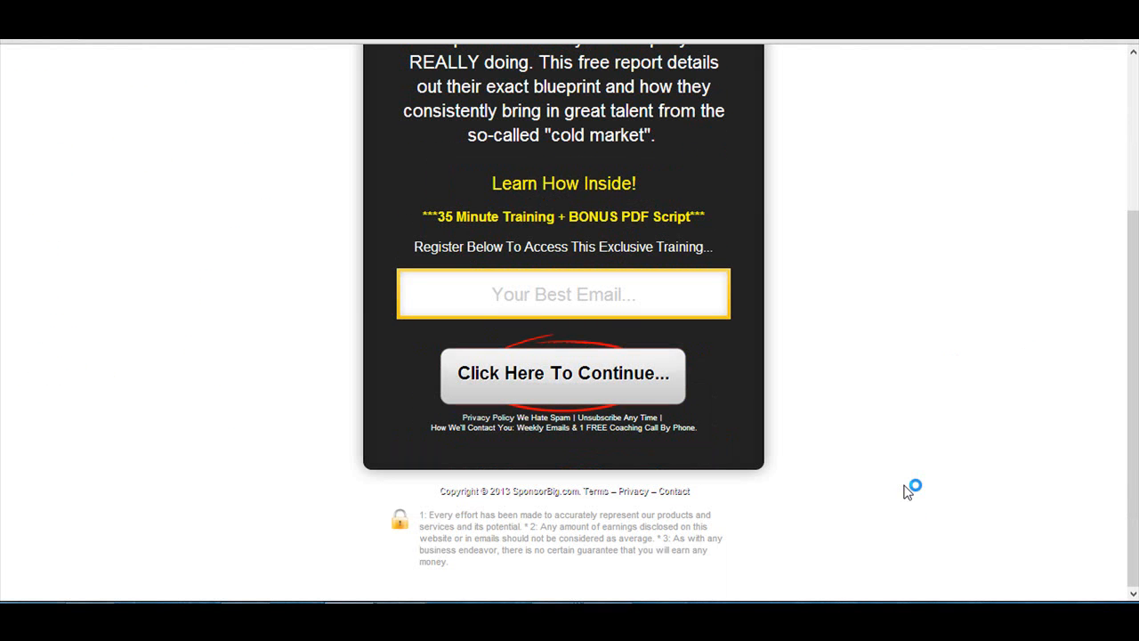
scroll(908, 493, "up", 3)
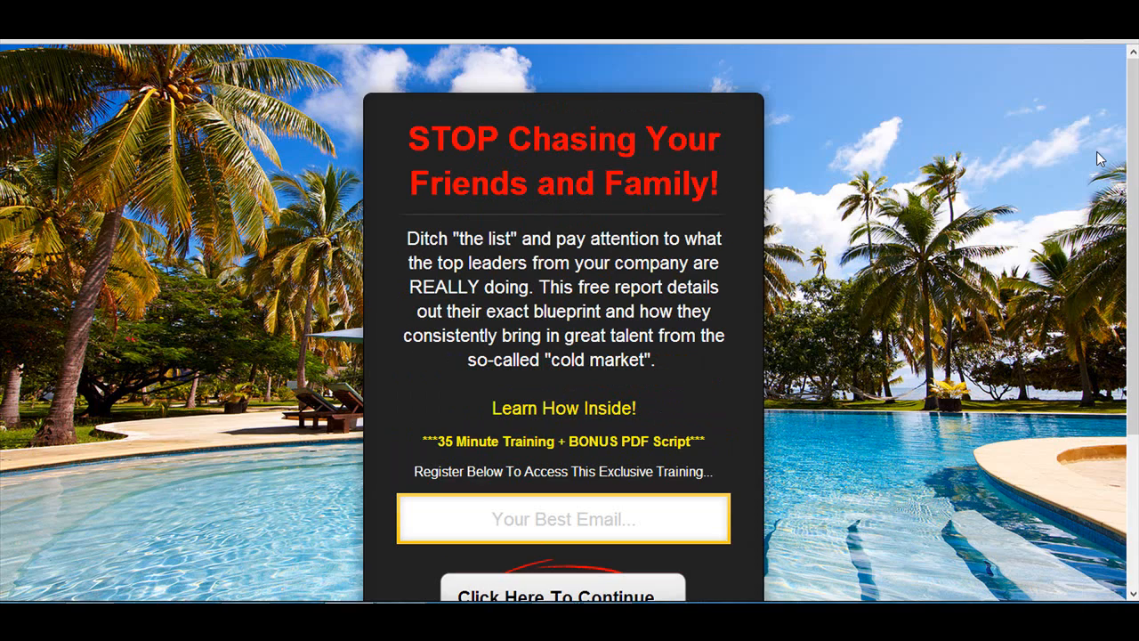
scroll(812, 228, "down", 3)
scroll(936, 267, "up", 3)
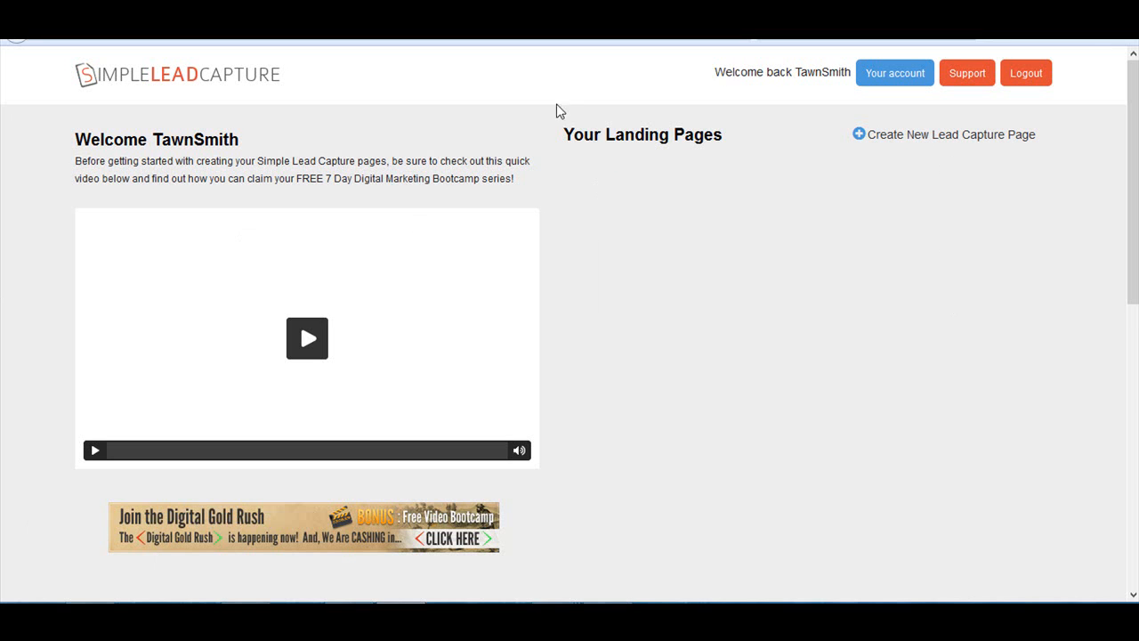
- Start a new lead capture page in SimpleLeadCapture, signing in with the account e-mail and password
mouse_move(1138, 640)
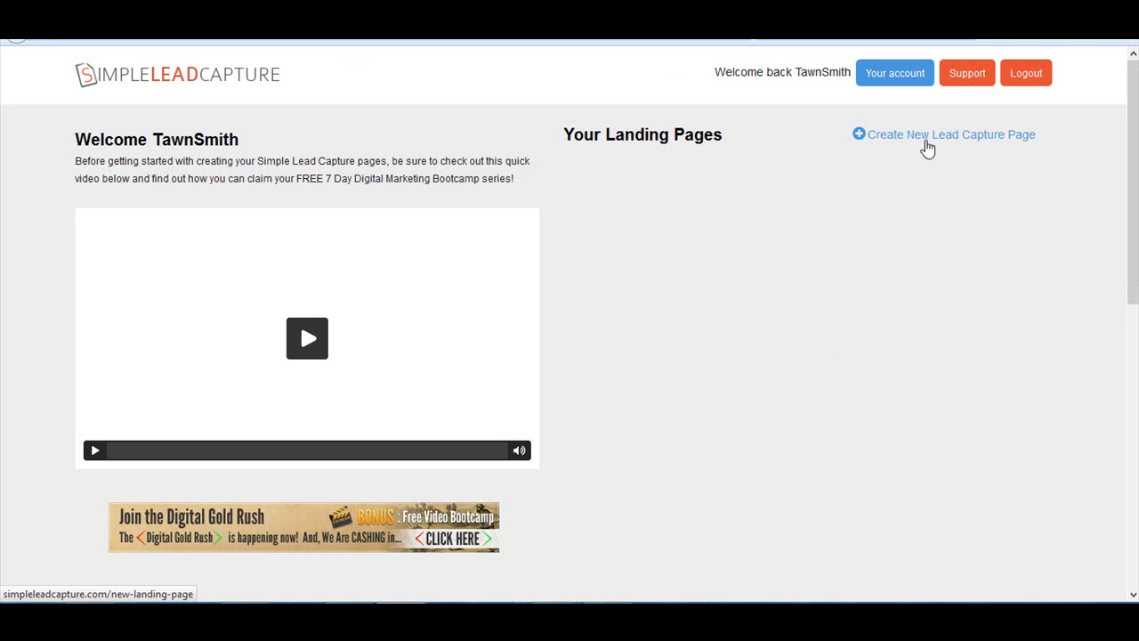
left_click(927, 147)
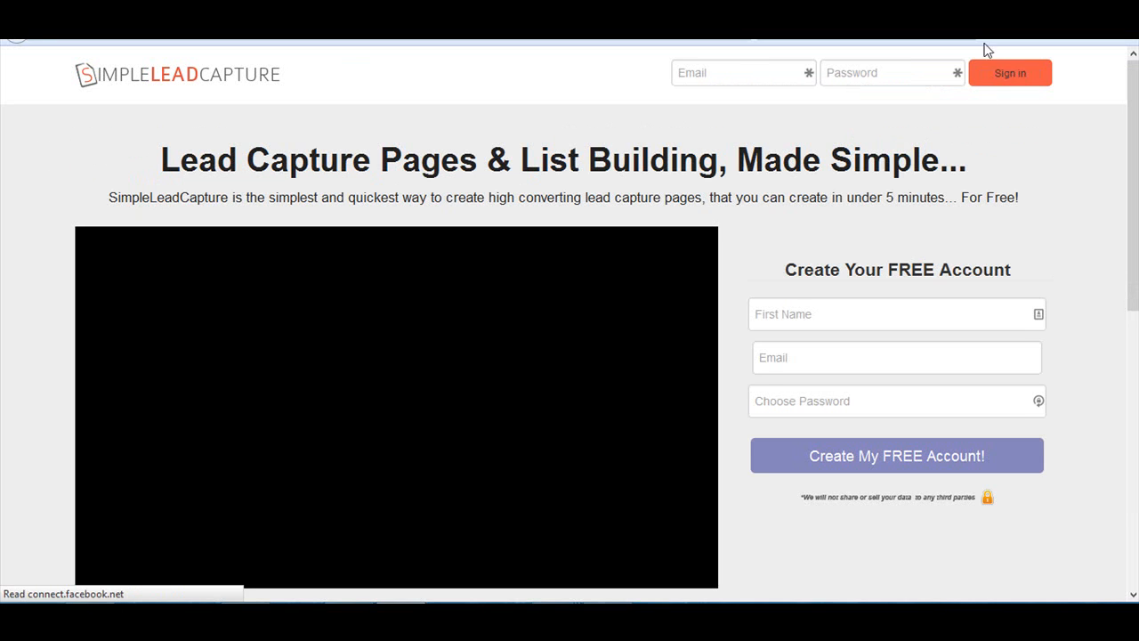
left_click(778, 74)
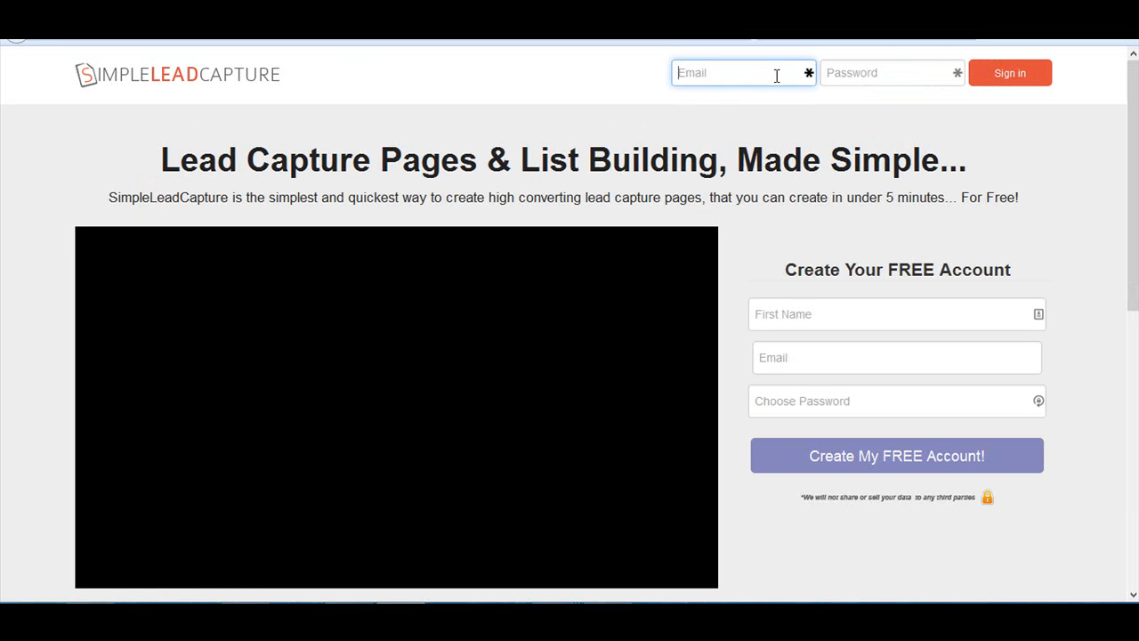
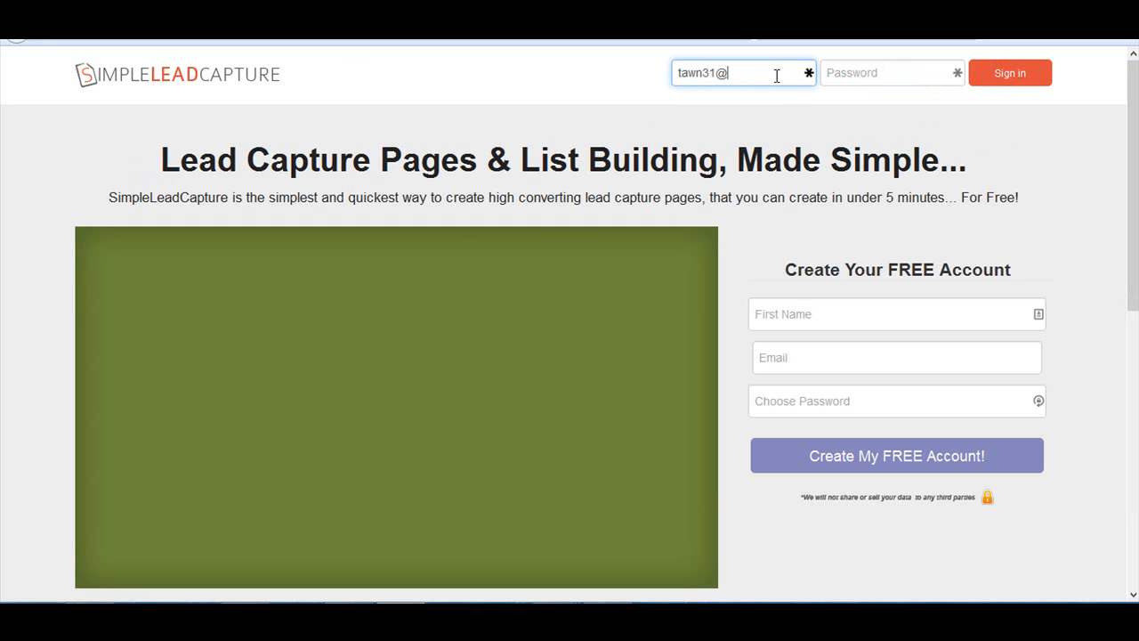
key("Tab")
type("*********")
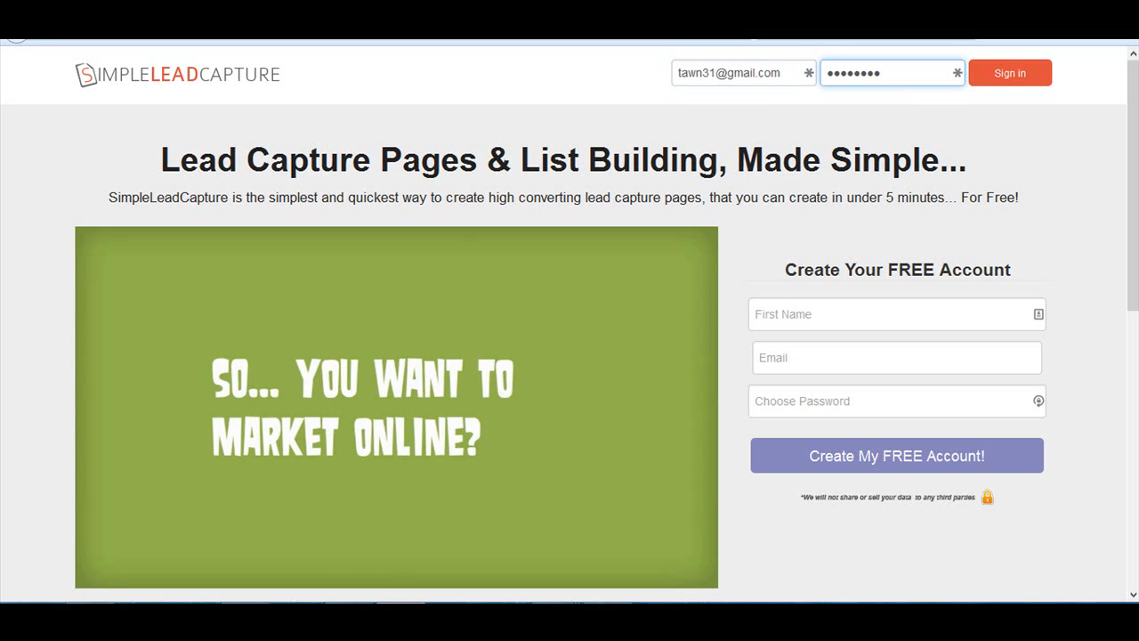
left_click(1007, 81)
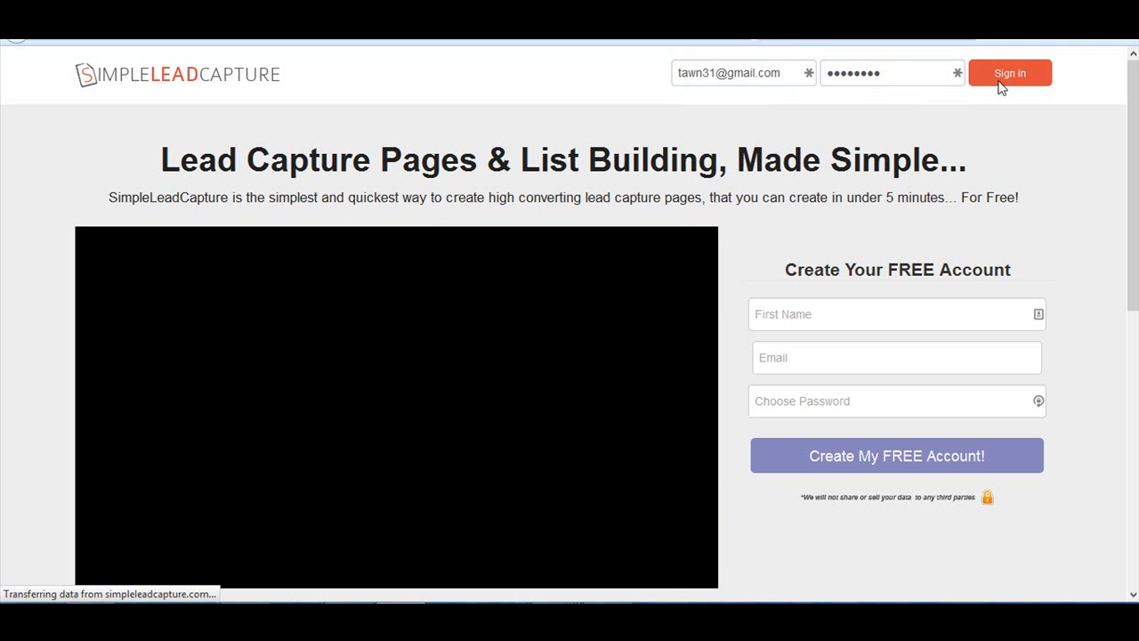
left_click(1000, 79)
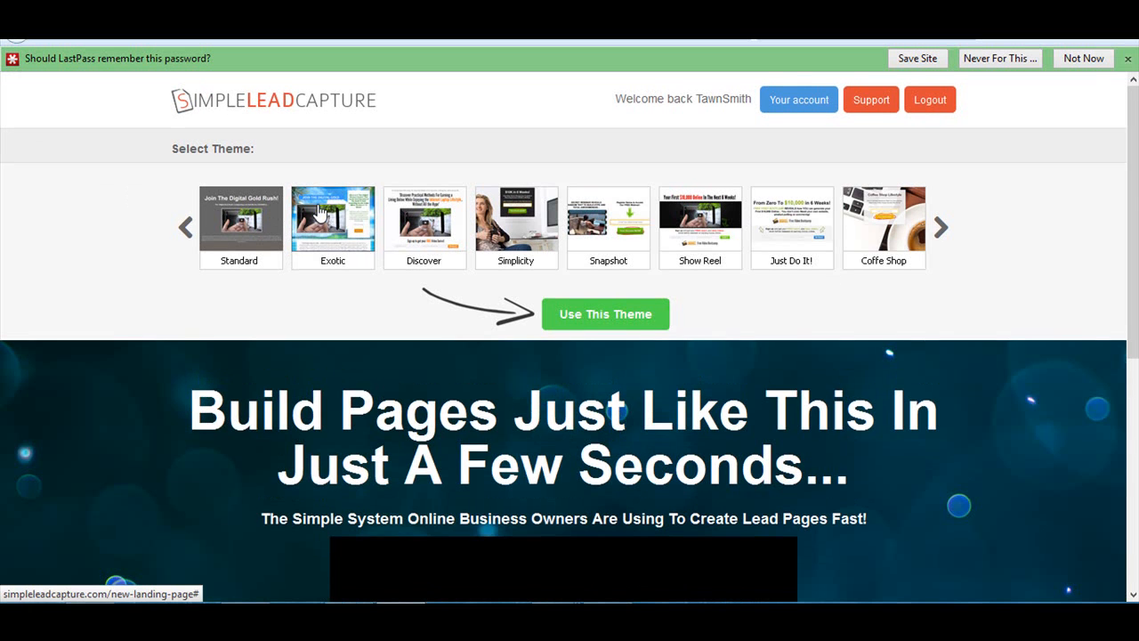
- Preview the Exotic theme in full and dismiss the offer to save the password
left_click(320, 212)
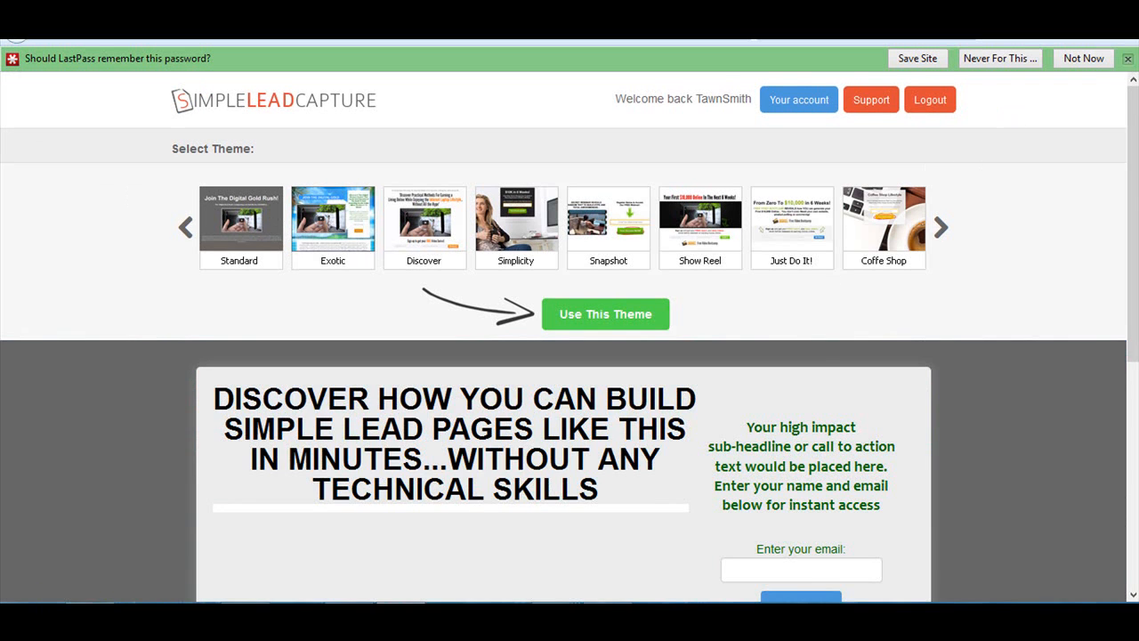
left_click(1128, 58)
scroll(1136, 159, "down", 3)
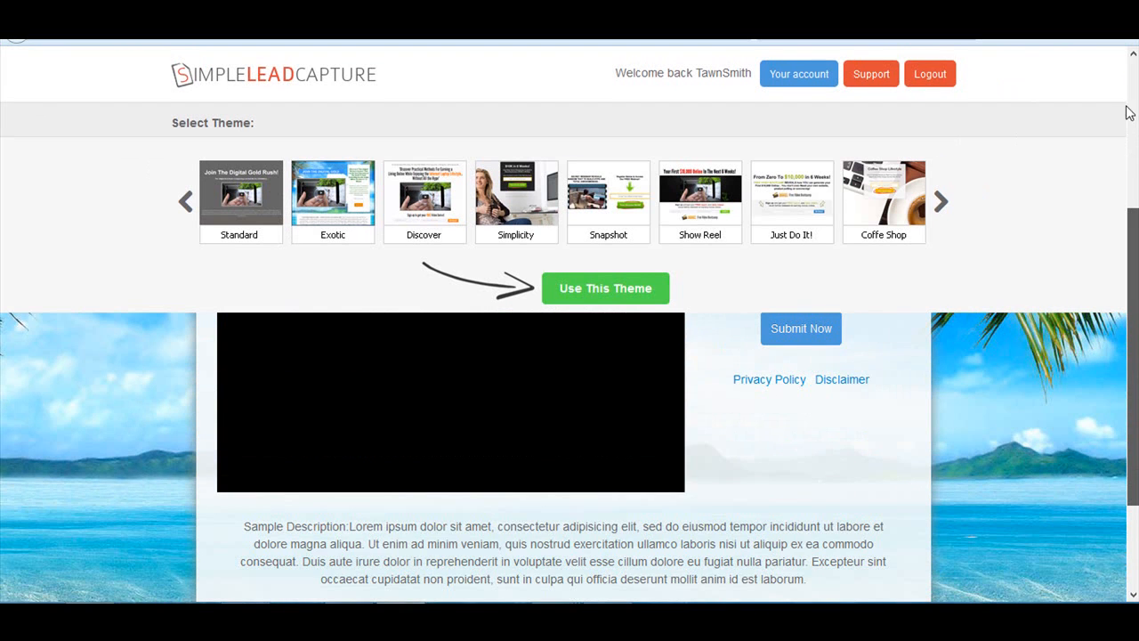
scroll(1122, 80, "up", 3)
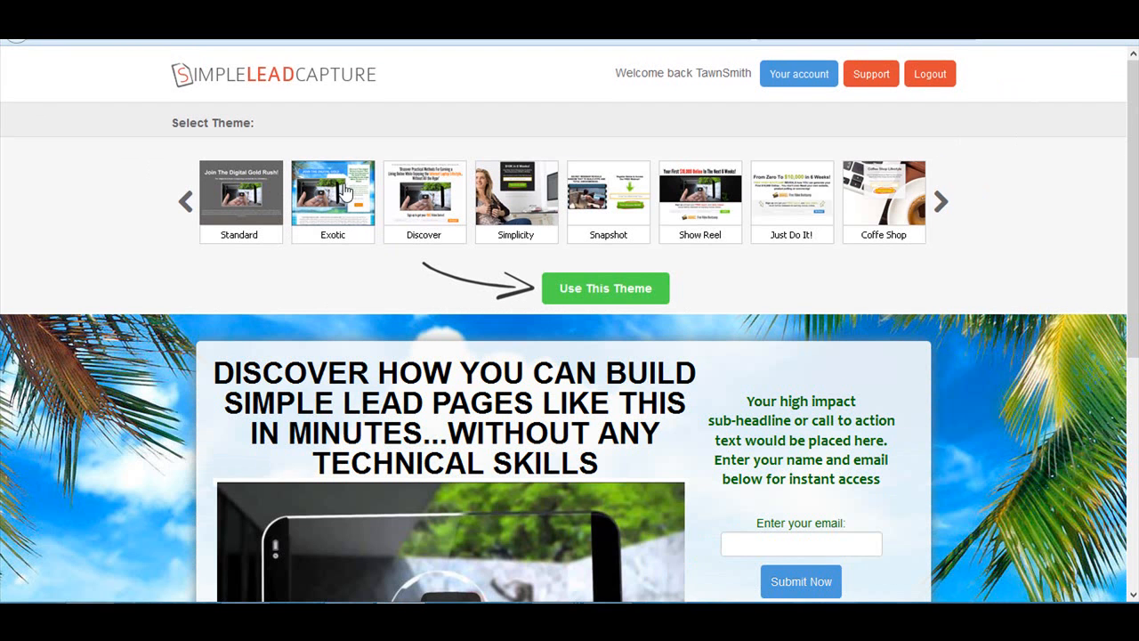
- Preview the Discover and Snapshot themes, examining each sample page and its background
left_click(432, 206)
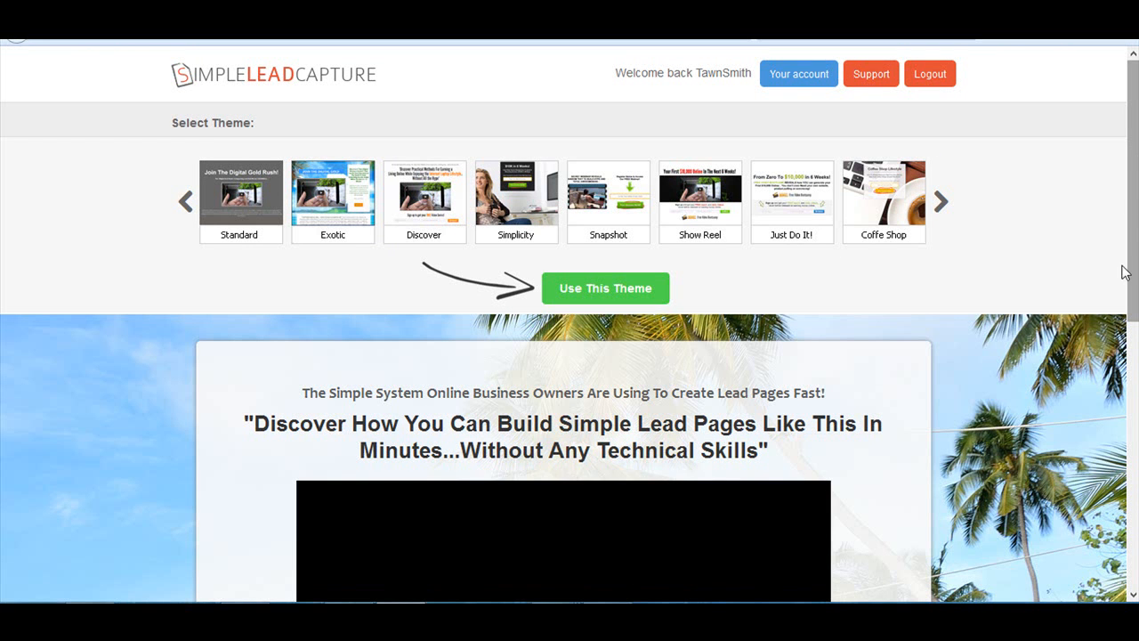
left_click_drag(1134, 252, 1133, 312)
left_click(628, 199)
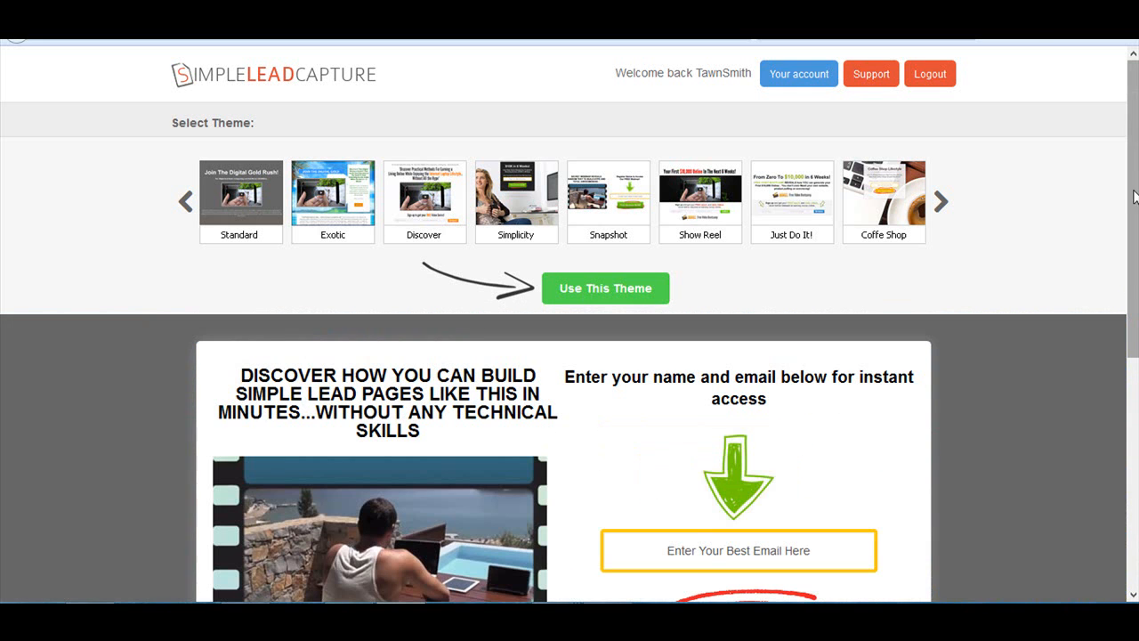
mouse_move(1128, 189)
left_mouse_down()
mouse_move(1129, 307)
mouse_move(1133, 209)
left_mouse_up()
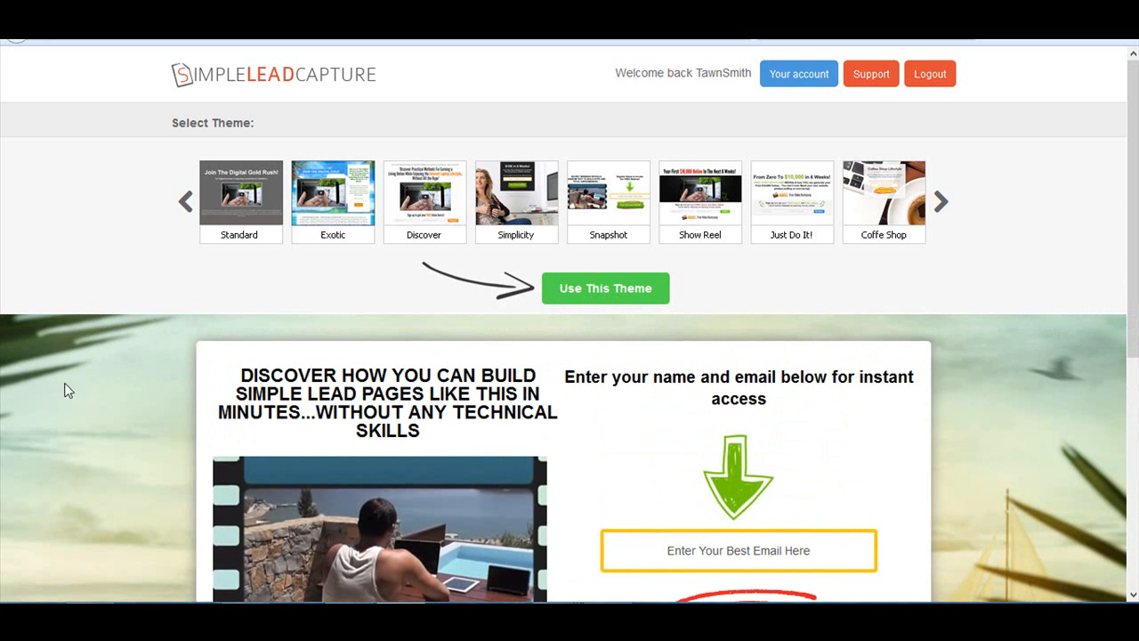
left_click_drag(1133, 230, 1116, 514)
left_click_drag(1133, 463, 1133, 231)
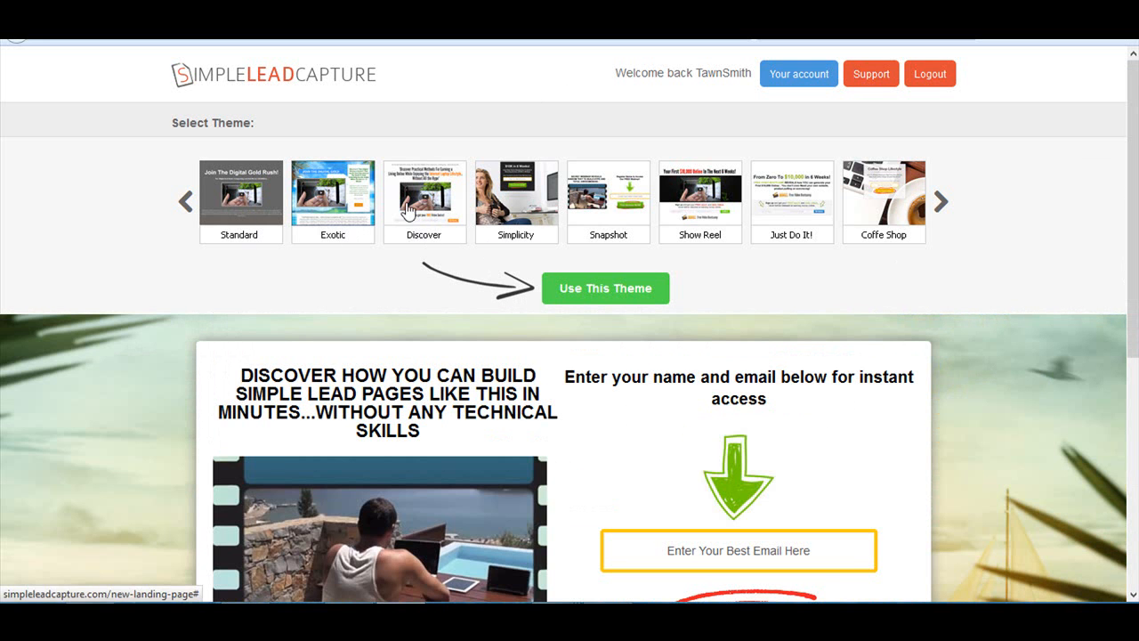
- Select the Discover theme and use it for the new lead capture page
left_click(453, 207)
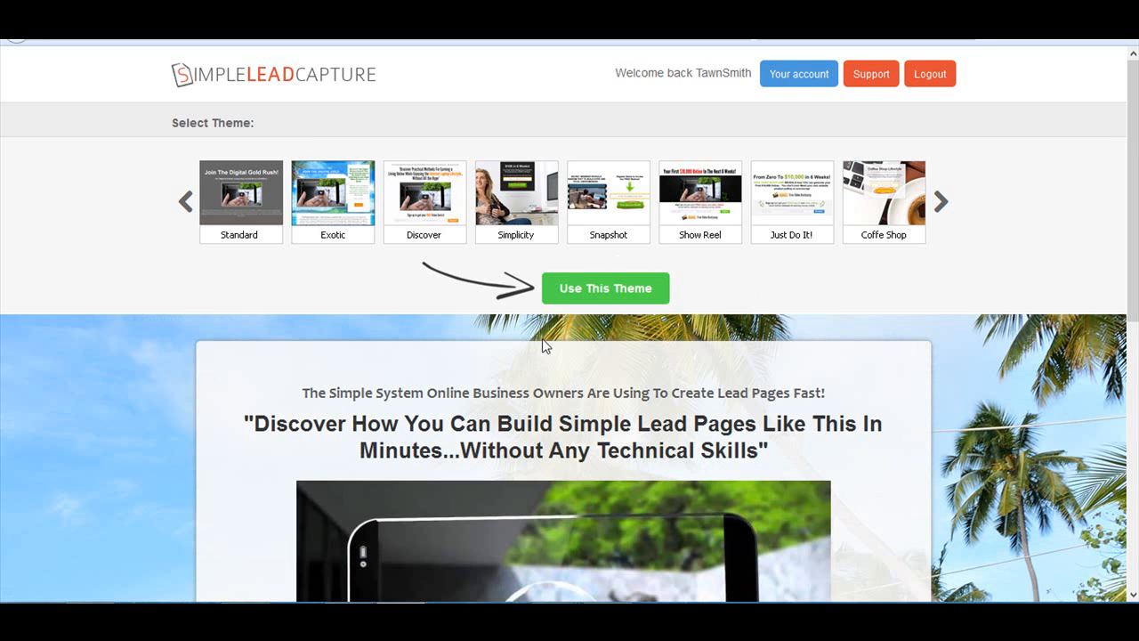
left_click(595, 298)
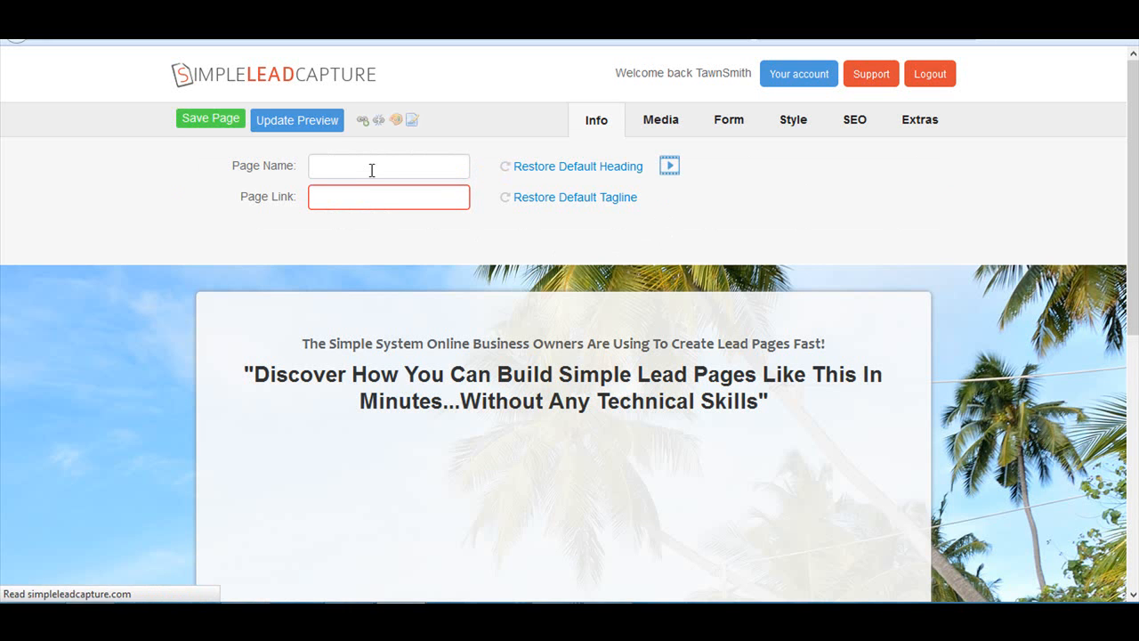
- Enter the owner's first name as the page name and the owner's username as the page link
left_click(373, 169)
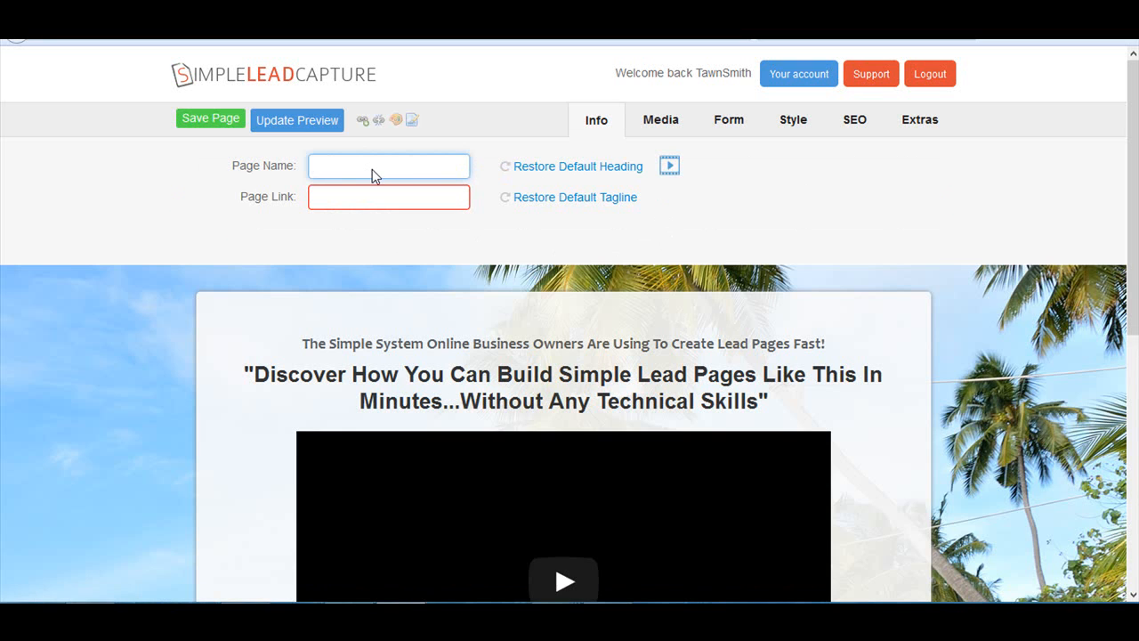
type("tawn")
key("Tab")
type("tawn")
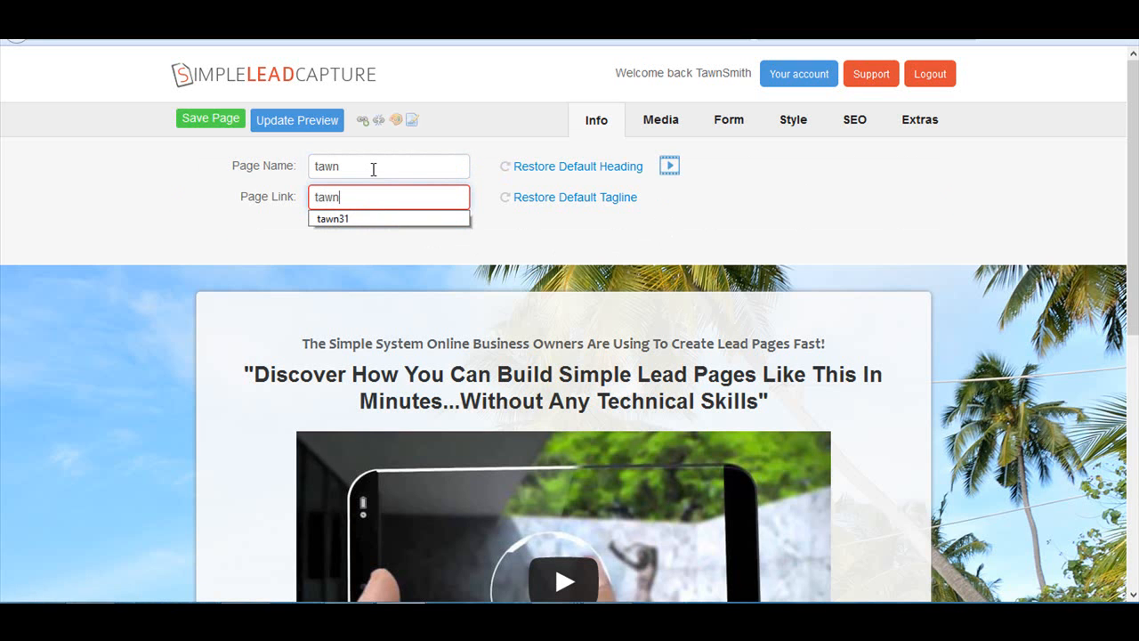
type("31")
left_click(261, 230)
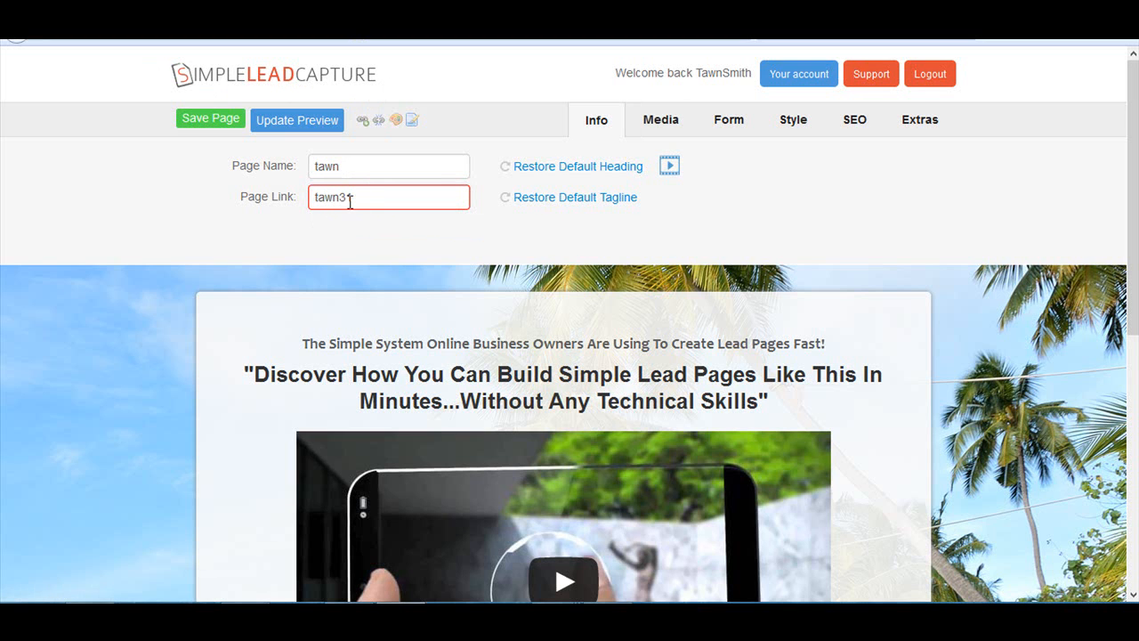
- Review the page name and link fields, and the page content from the tagline to the sample description
left_click(316, 167)
left_click_drag(354, 197, 303, 197)
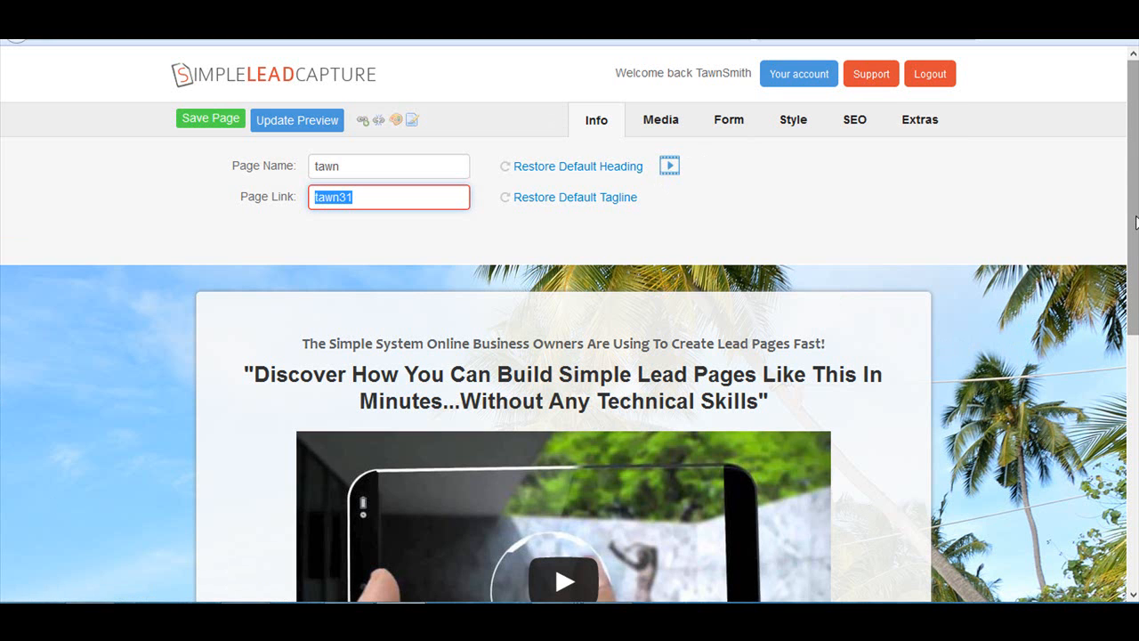
left_click(331, 354)
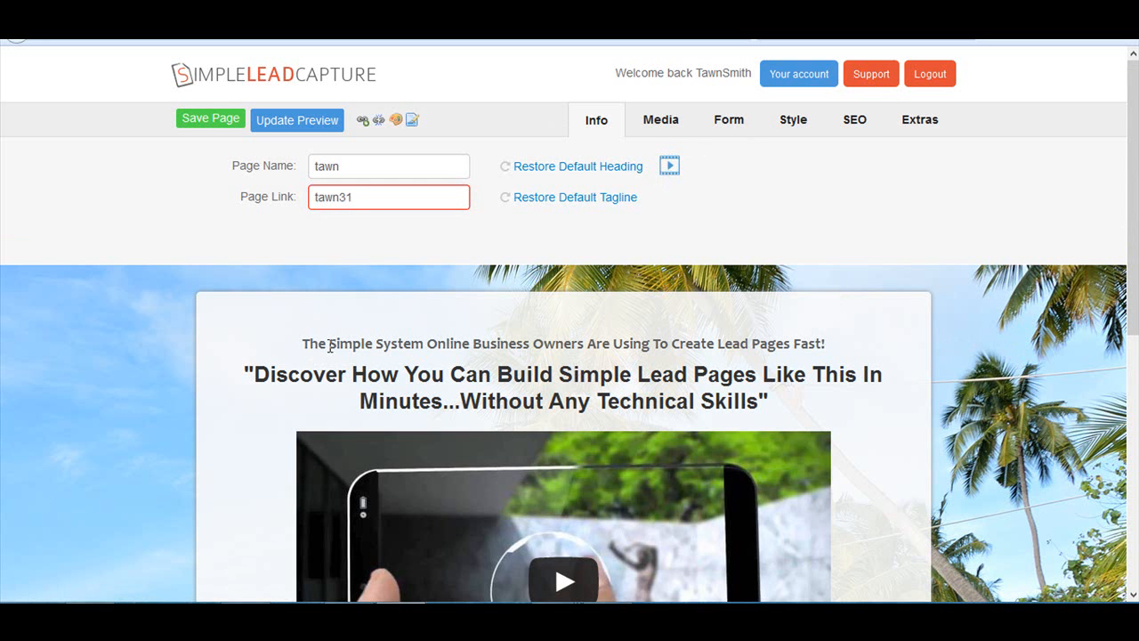
scroll(656, 364, "down", 5)
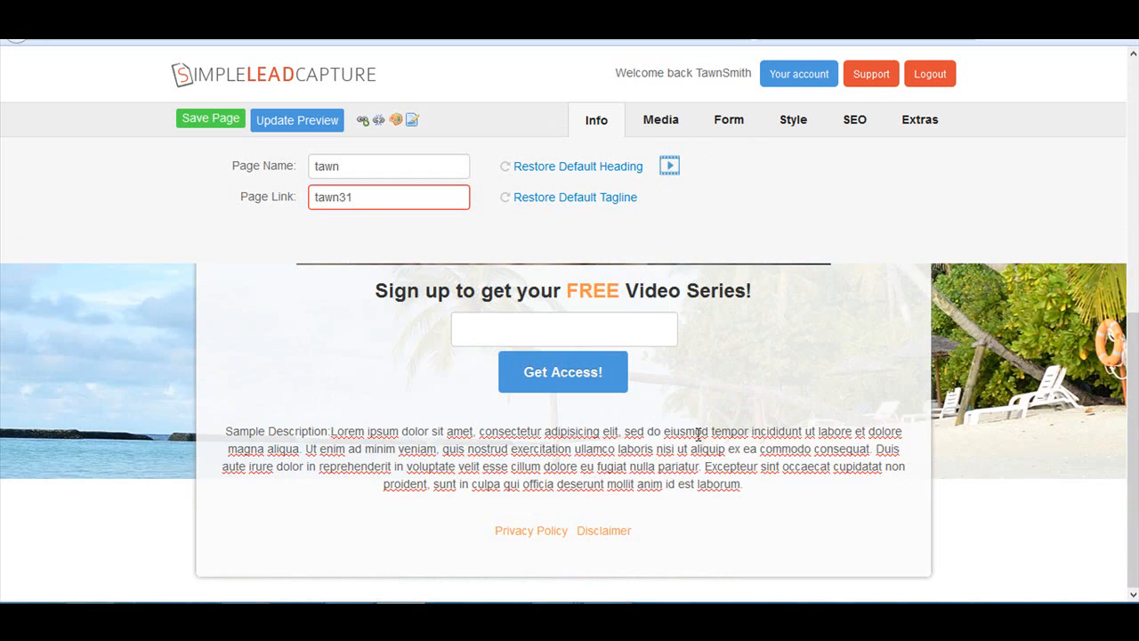
scroll(699, 434, "up", 5)
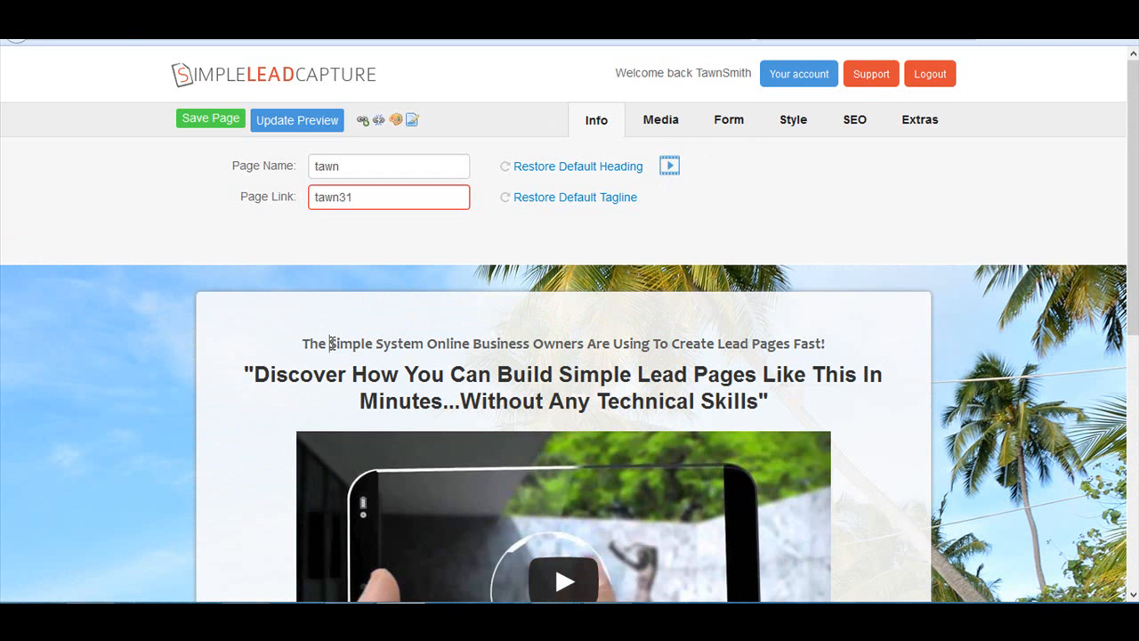
- Insert "Crazy" before "Simple System" in the tagline and "Is The Easiest Way To Make Money Online" after it
type("Crazy")
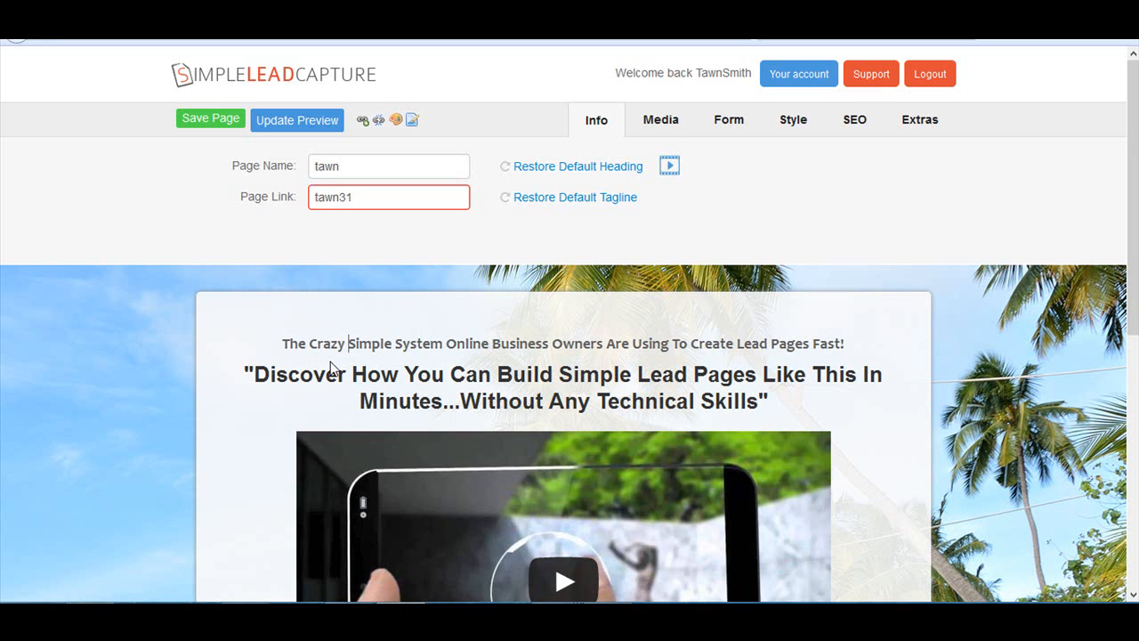
left_click(445, 343)
type("Is The Ea")
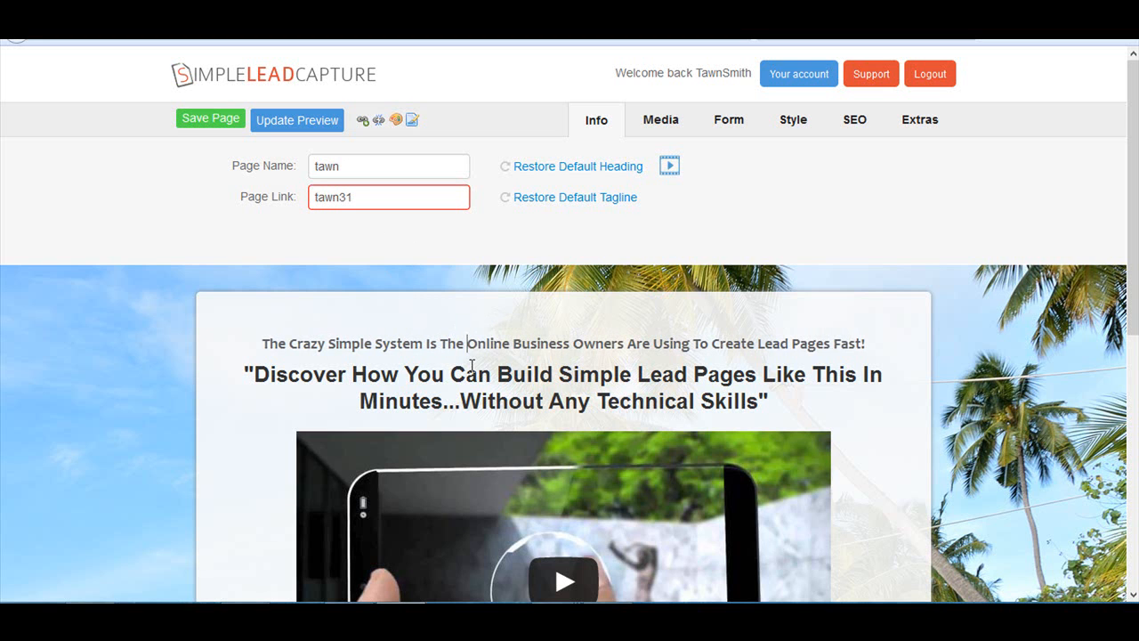
type("siest W")
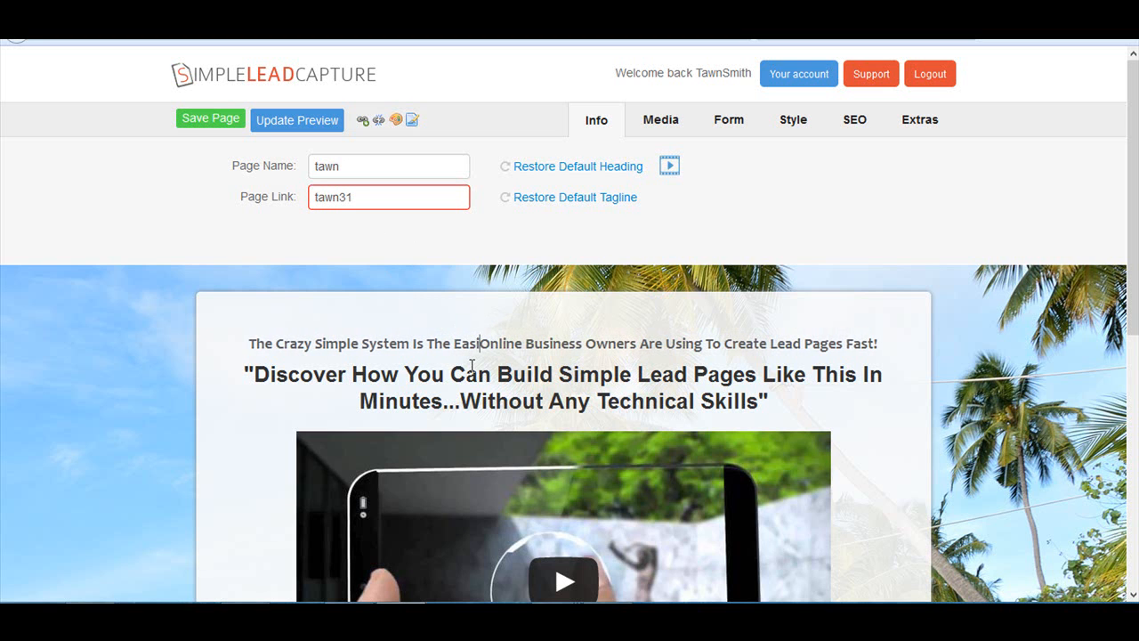
type("To Make")
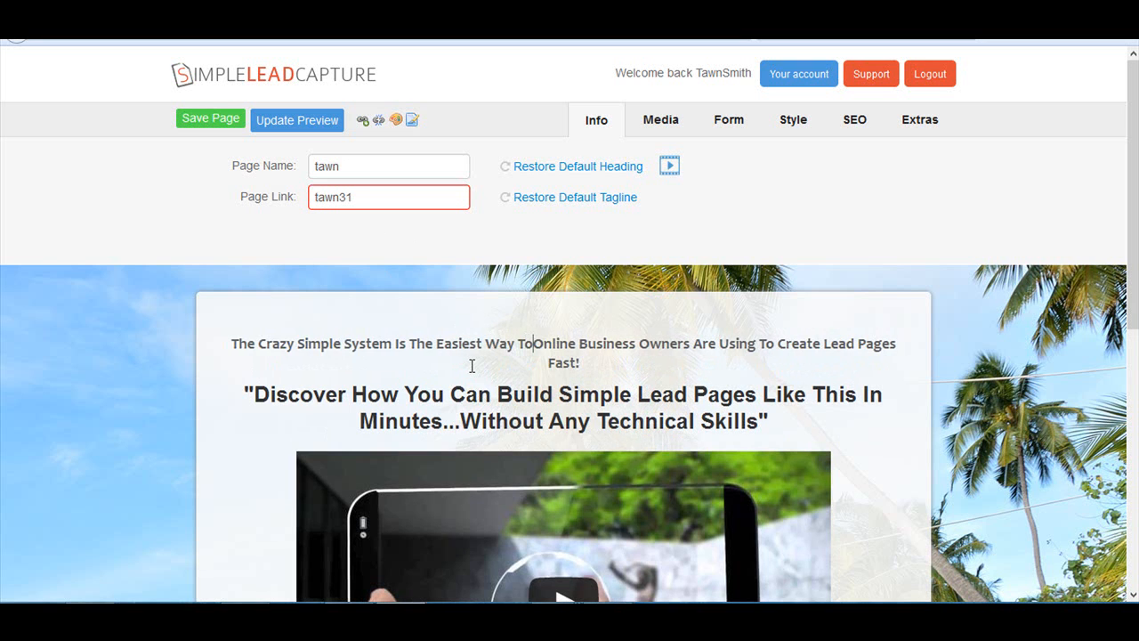
type(" Money Online")
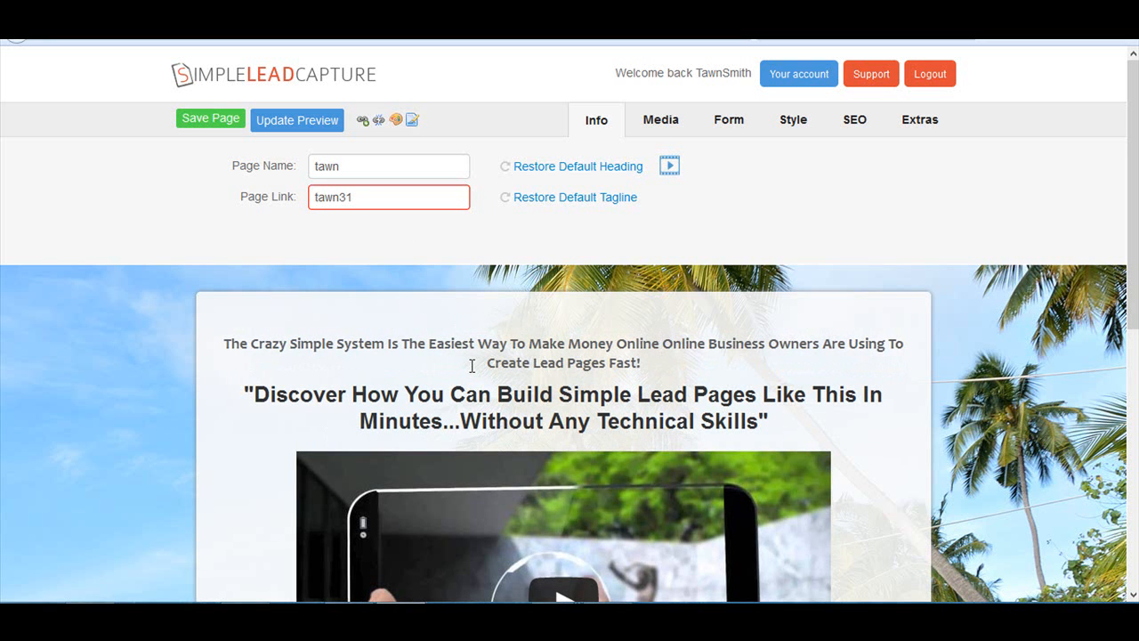
- Delete the leftover original tagline wording after "Make Money Online", keeping the closing exclamation mark
key("Delete")
key("Delete")
key("Delete")
key("Delete")
key("Delete")
key("Delete")
key("Delete")
key("Delete")
key("Delete")
key("Delete")
key("Delete")
key("Delete")
key("Delete")
key("Delete")
key("Delete")
key("Delete")
key("Delete")
key("Delete")
key("Delete")
key("Delete")
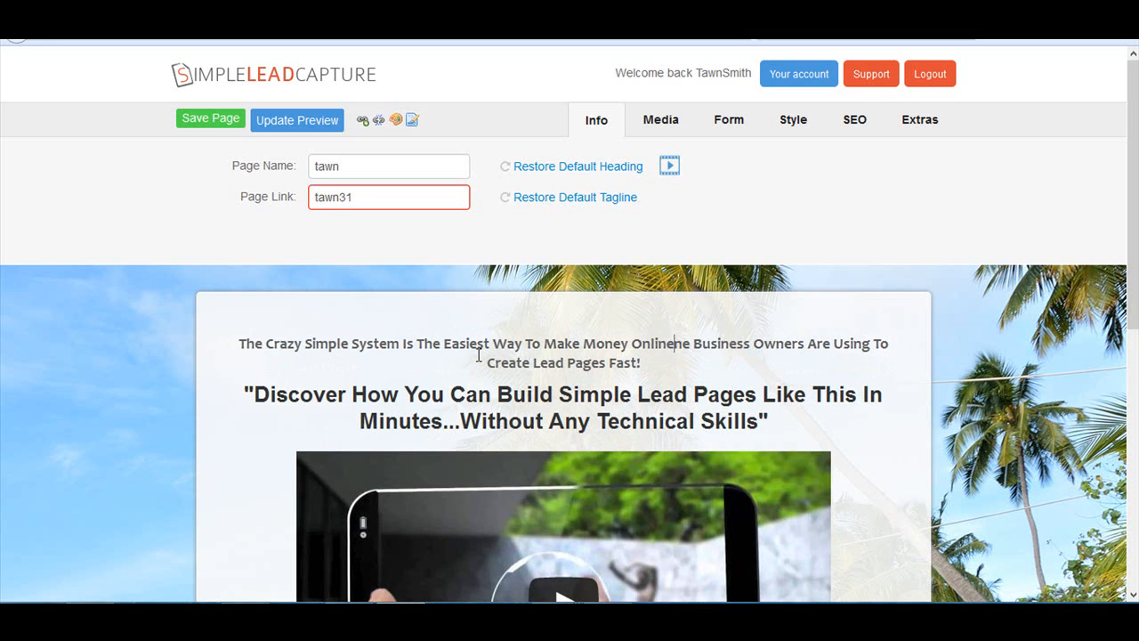
key("Delete")
key("Delete")
key("Delete")
key("Delete")
key("Delete")
key("Delete")
key("Delete")
key("Delete")
key("Delete")
key("Delete")
key("Delete")
key("Delete")
key("Delete")
key("Delete")
key("Delete")
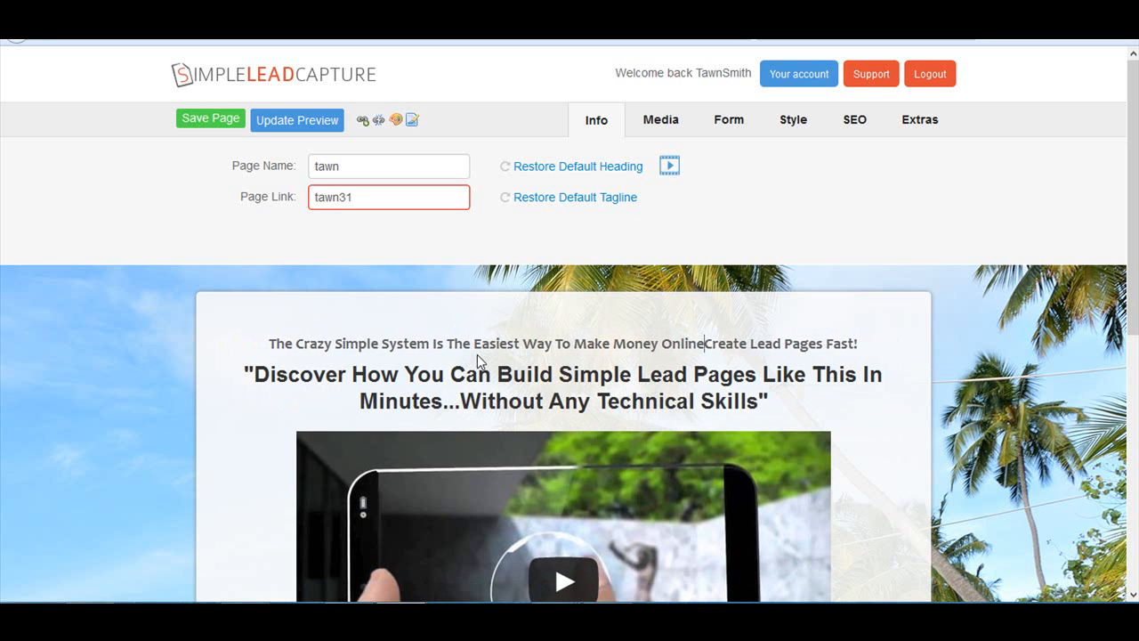
key("Delete")
key("Delete")
key("Delete")
key("Delete")
key("Delete")
key("Delete")
key("Delete")
key("Delete")
key("Delete")
key("Delete")
key("Delete")
key("Delete")
key("Delete")
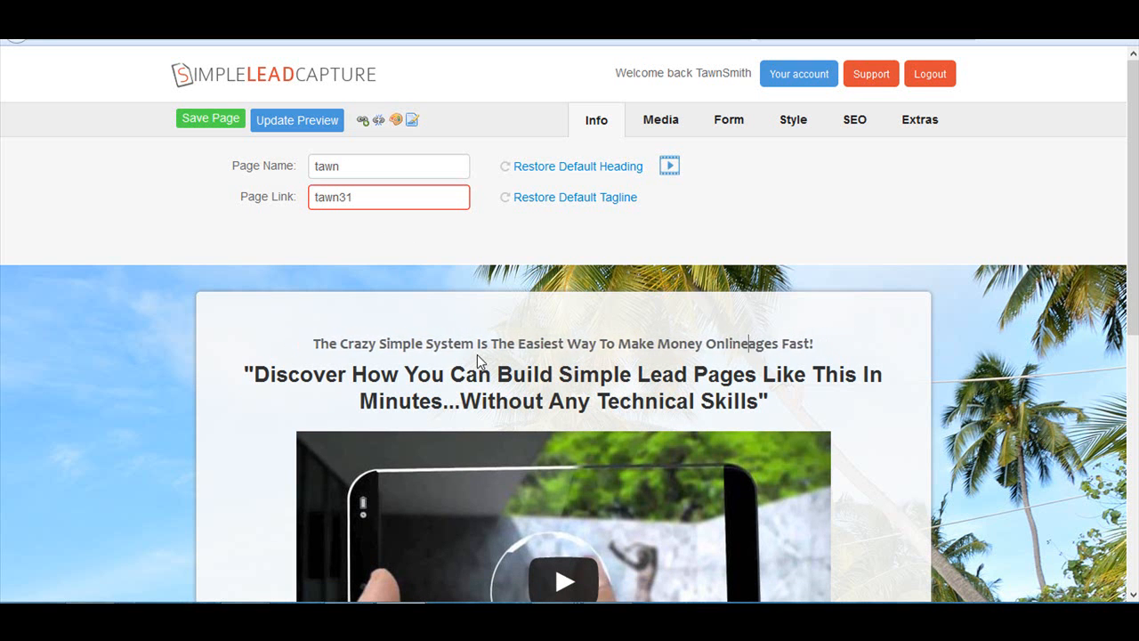
key("Delete")
key("Delete")
key("Delete")
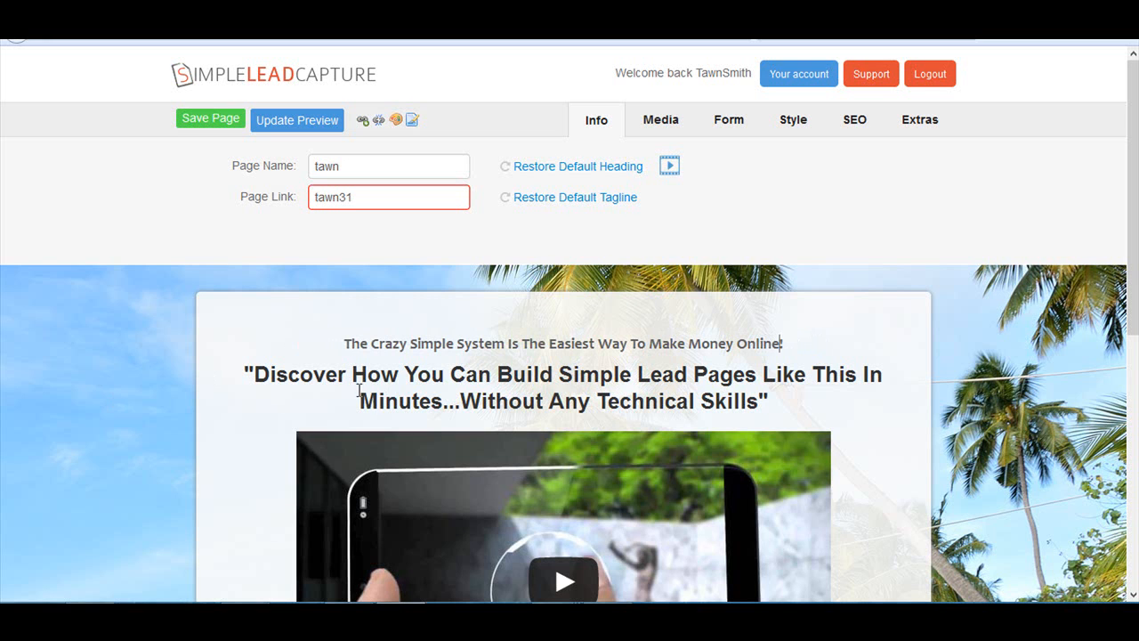
- Insert "Earn Multiple $20 Payments Over And Over Again By Dominating Backpage And Craigslist" after "Discover How You Can" in the heading
left_click(498, 374)
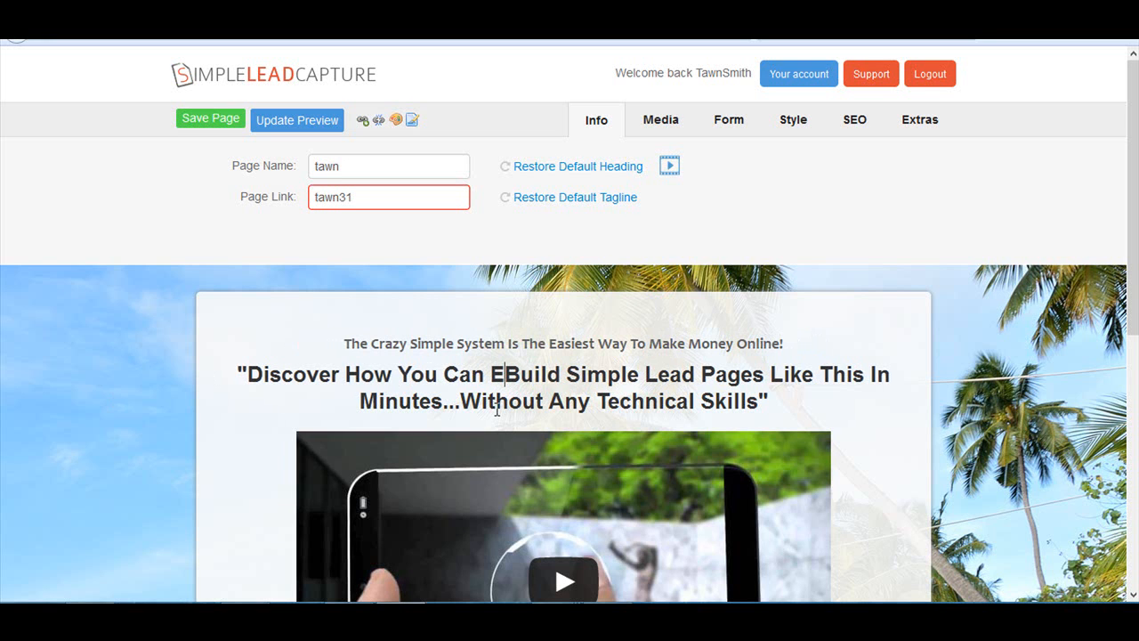
type("Earn ")
type("Multiple ")
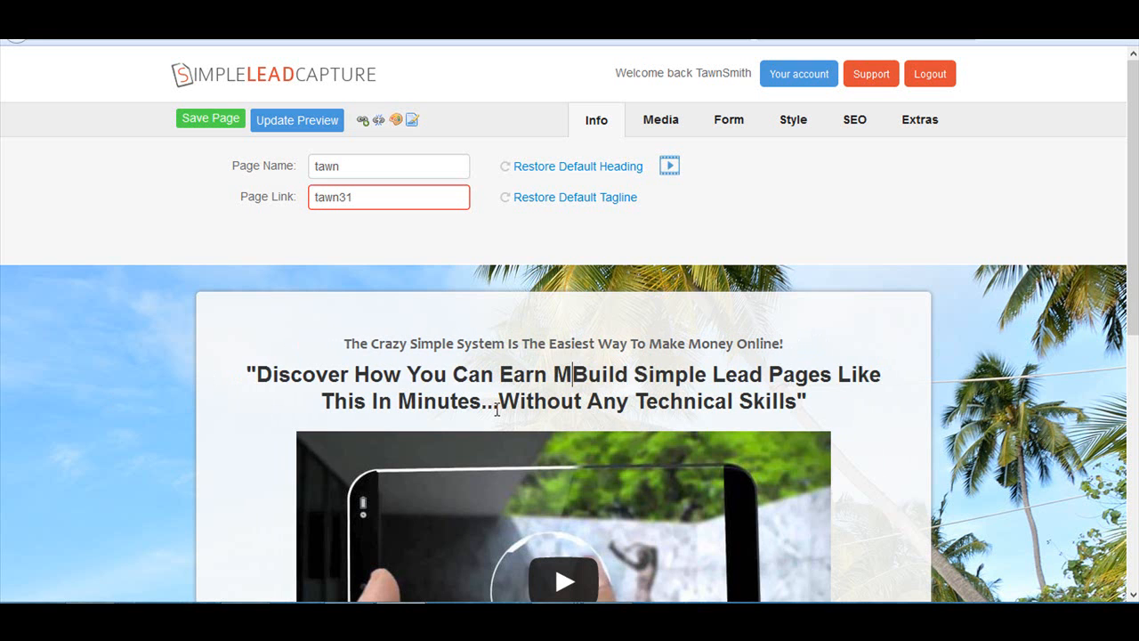
type("$20 ")
type("Payments ")
type("Over")
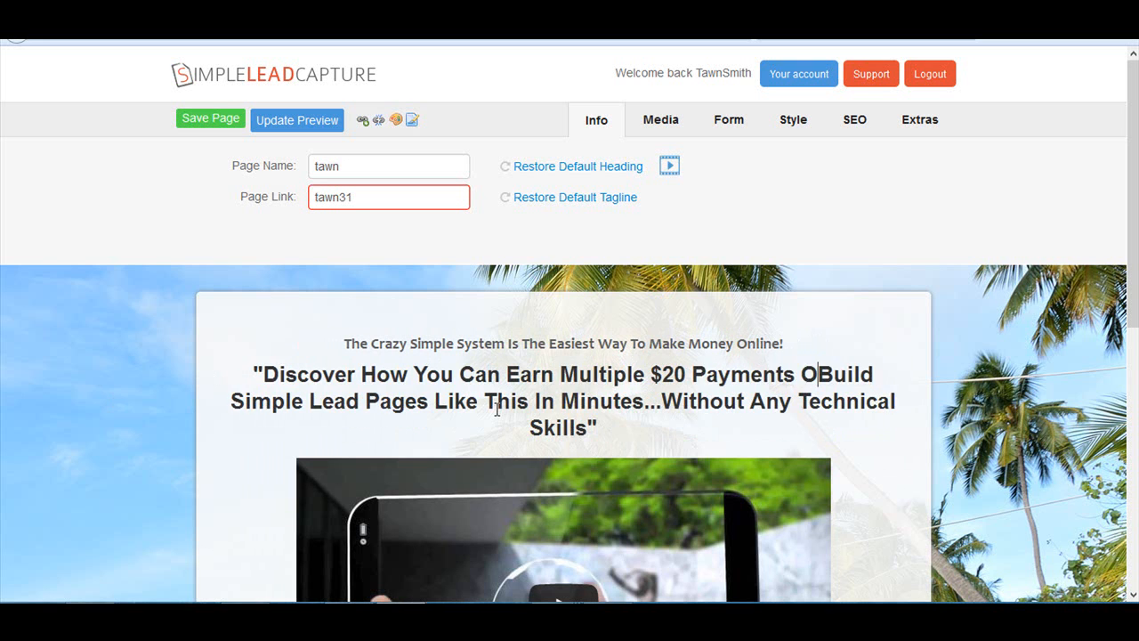
type(" And Over Again By Dominating Back")
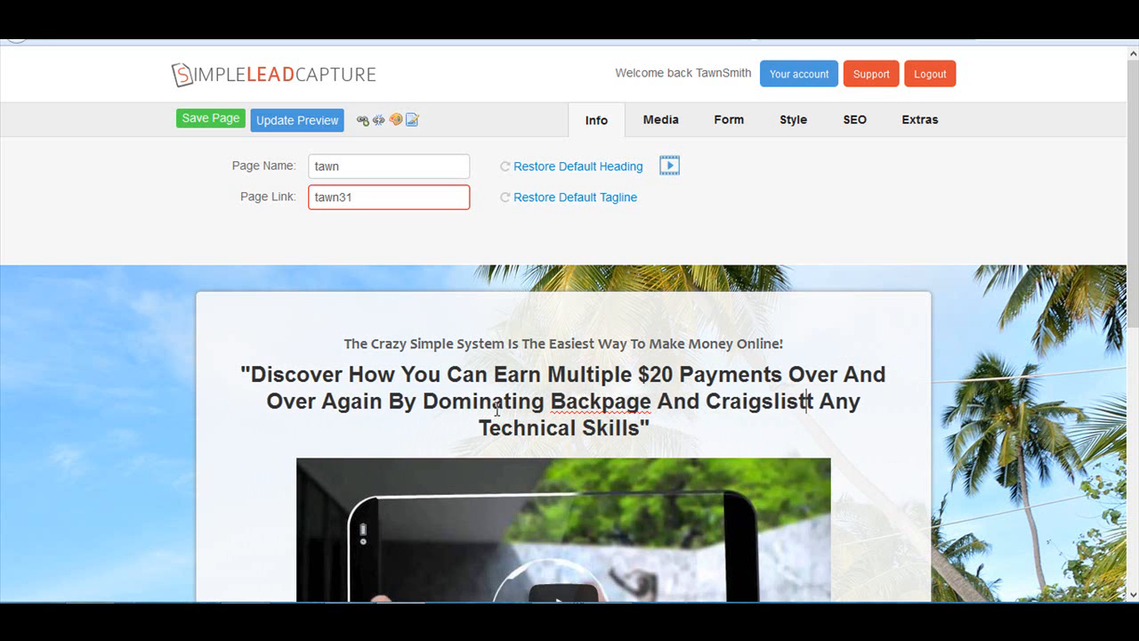
- Delete the leftover original heading text after "Craigslist", keeping the closing quotation mark
key("Delete")
key("Delete")
key("Delete")
key("Delete")
key("Delete")
key("Delete")
key("Delete")
key("Delete")
key("Delete")
key("Delete")
key("Delete")
key("Delete")
key("Delete")
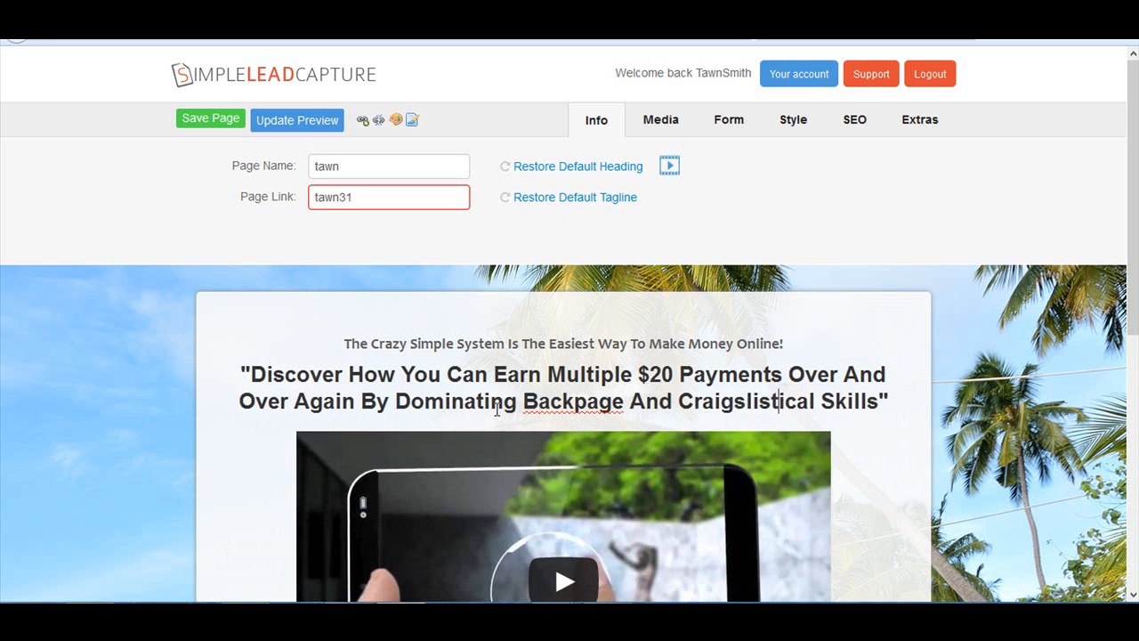
key("Delete")
key("Delete")
key("Delete")
key("Delete")
key("Delete")
key("Delete")
key("Delete")
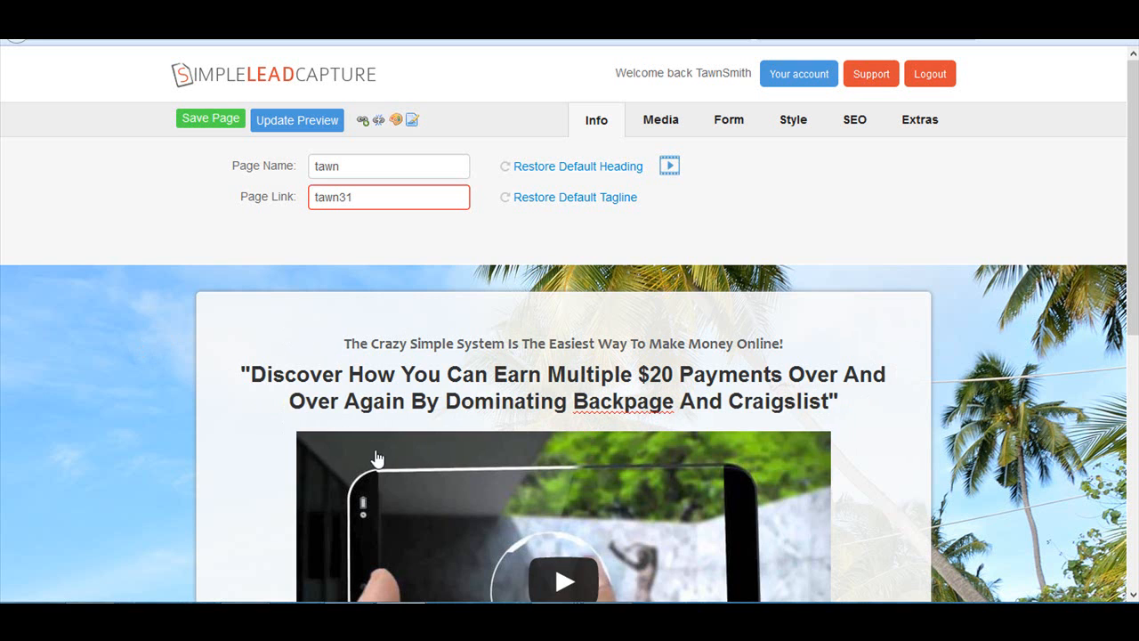
- Dismiss the avast! update notification covering the page preview
scroll(532, 392, "down", 1)
scroll(532, 392, "down", 2)
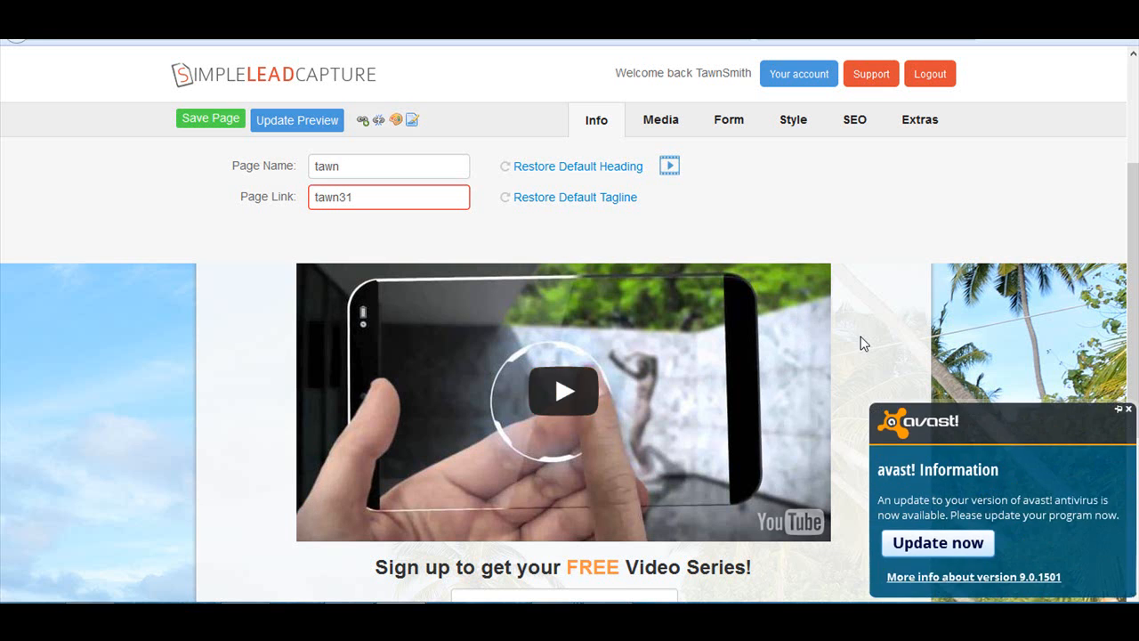
left_click(1129, 408)
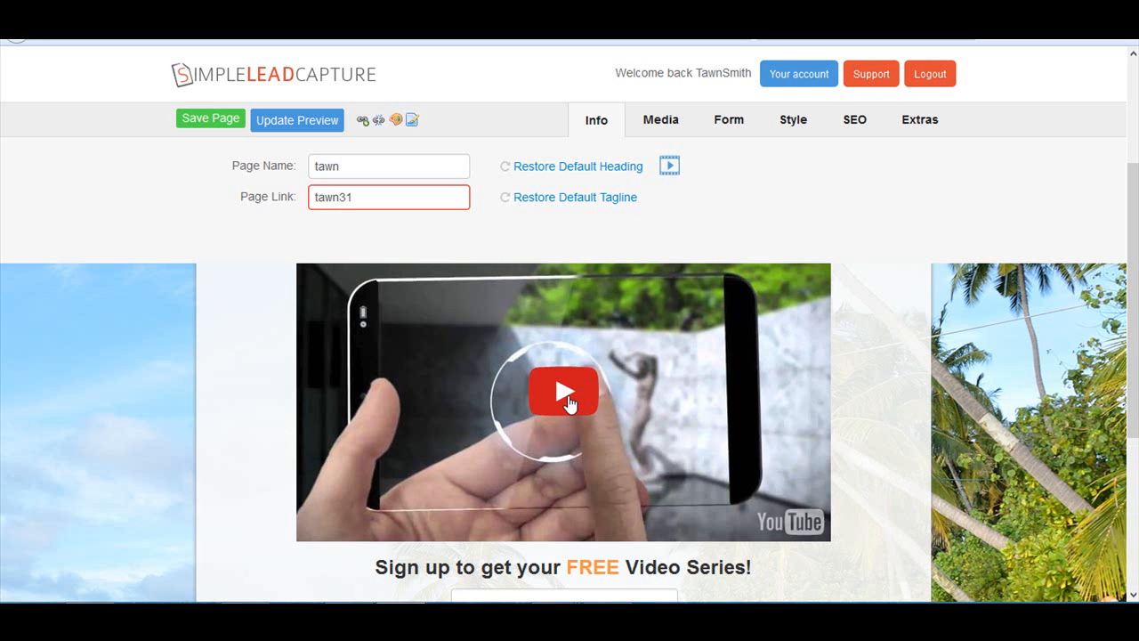
- Replace the sample description below the sign-up form with "Jump on this now before its too late!"
scroll(577, 480, "down", 2)
left_click(505, 374)
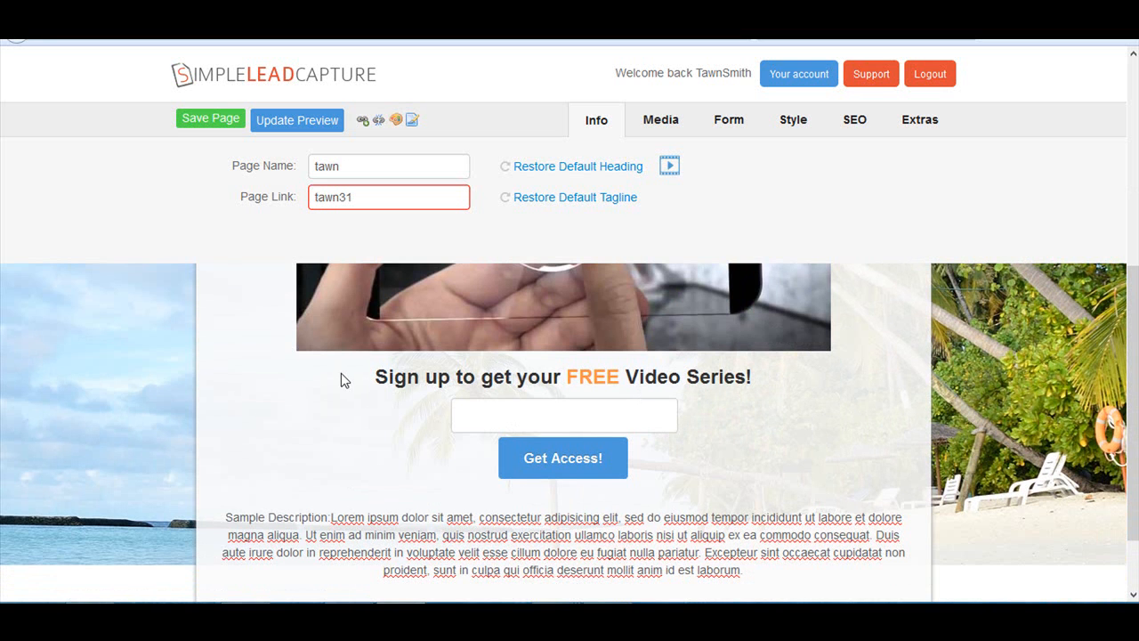
scroll(547, 483, "down", 1)
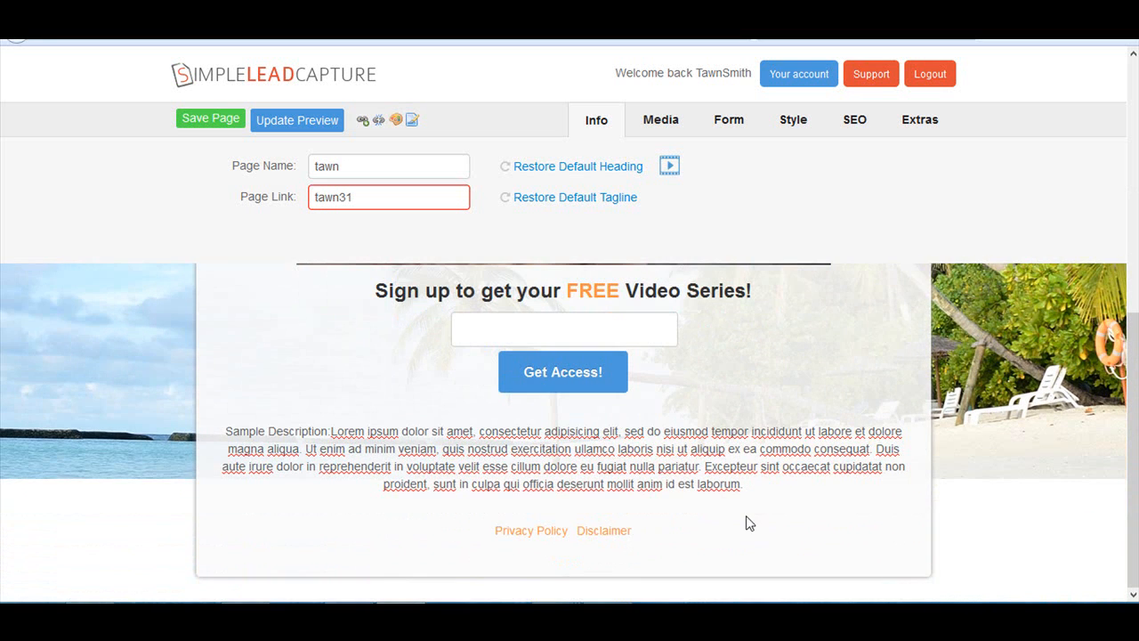
left_click_drag(744, 485, 199, 419)
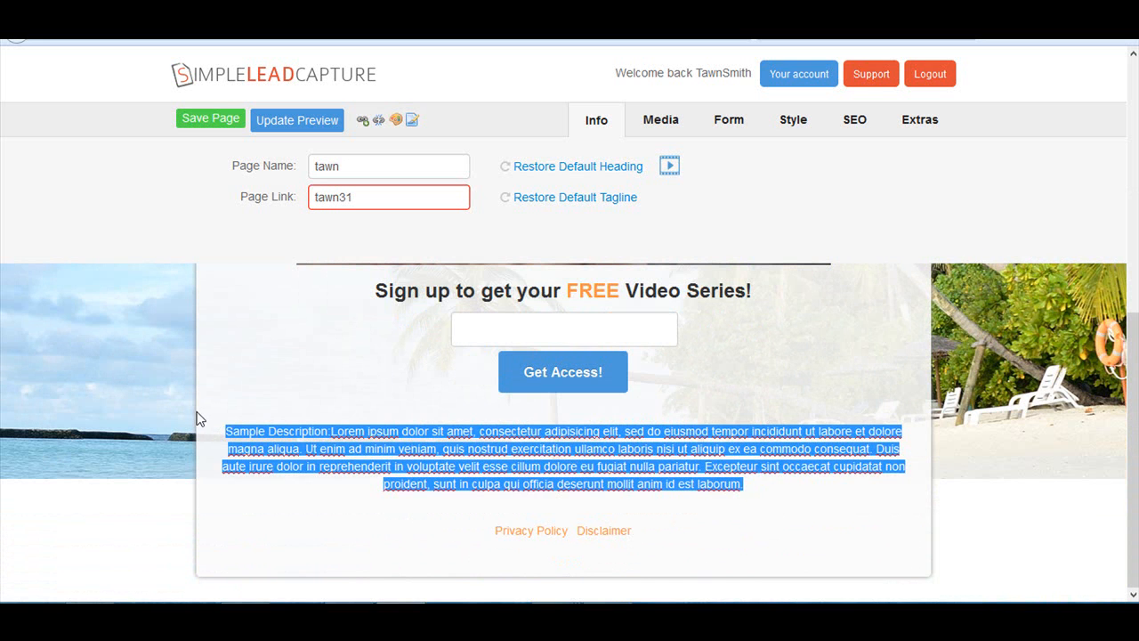
type("Jum")
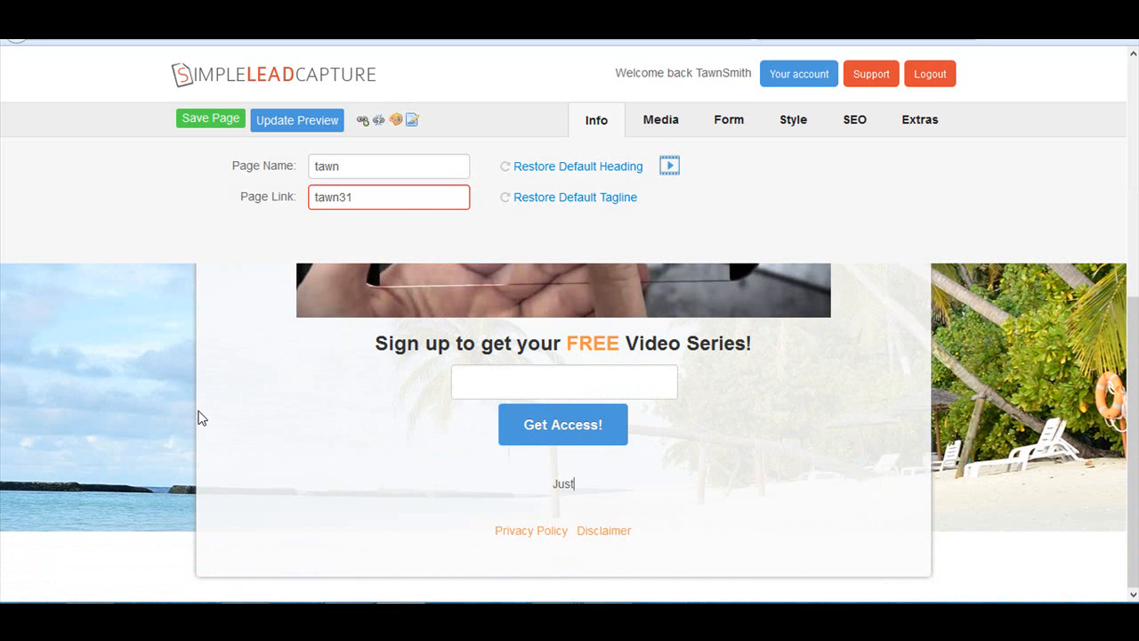
type("p on this now before ")
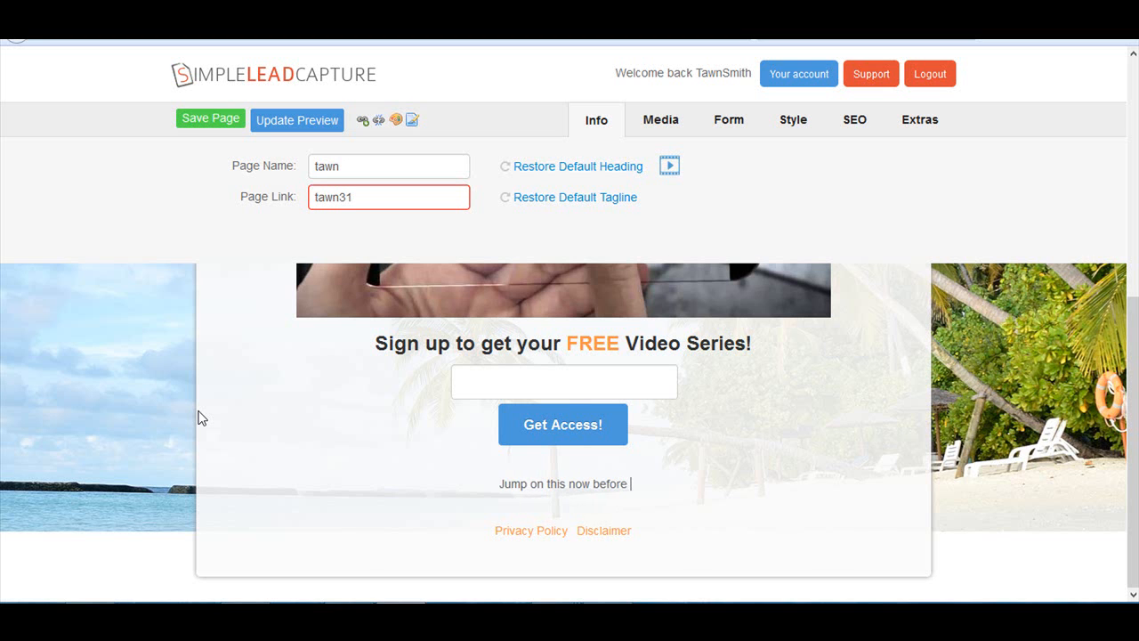
type("its too late")
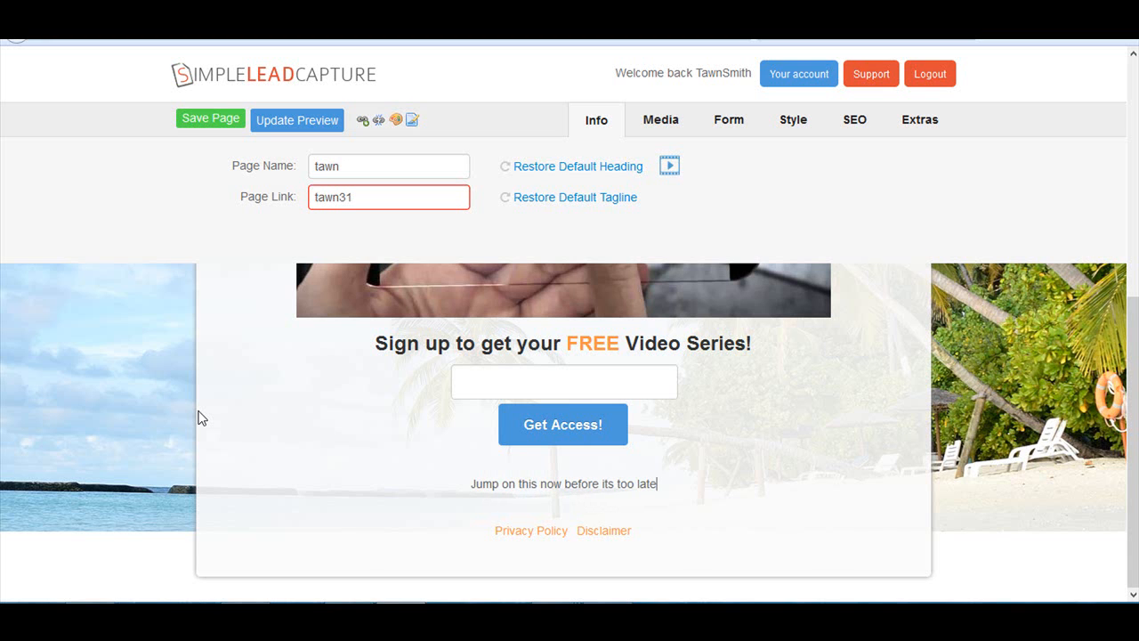
type("!")
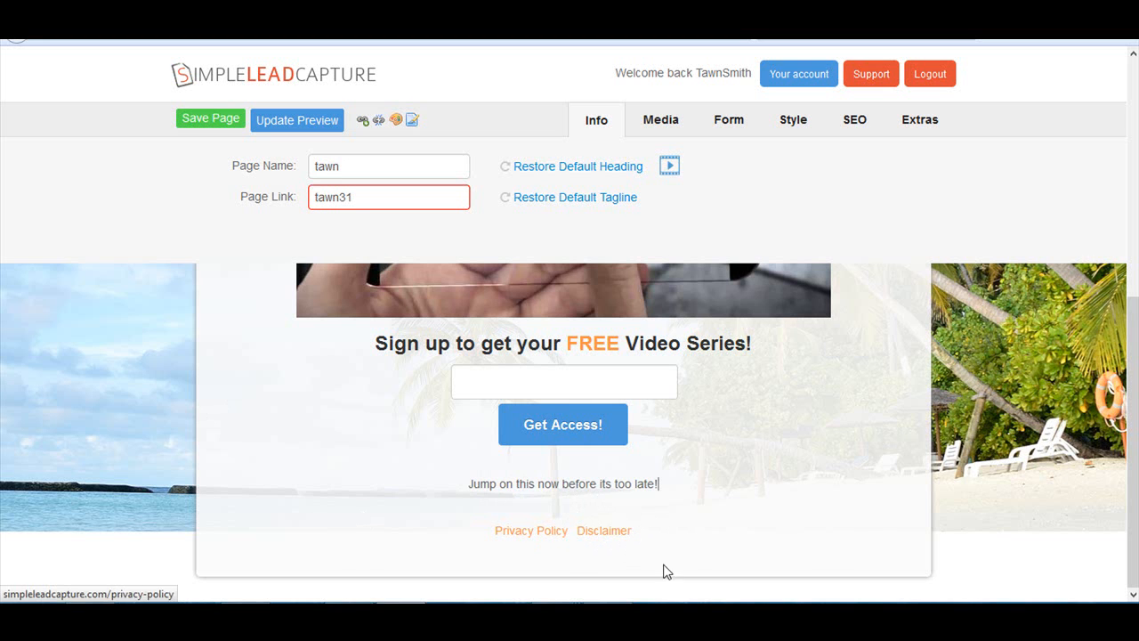
left_click(476, 381)
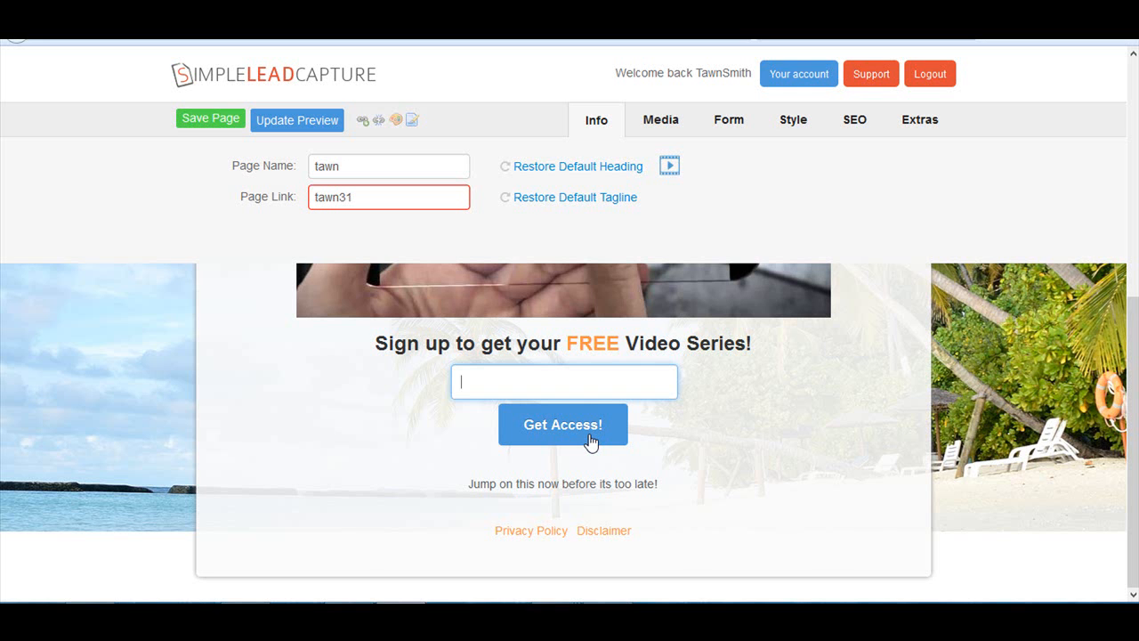
scroll(504, 485, "up", 5)
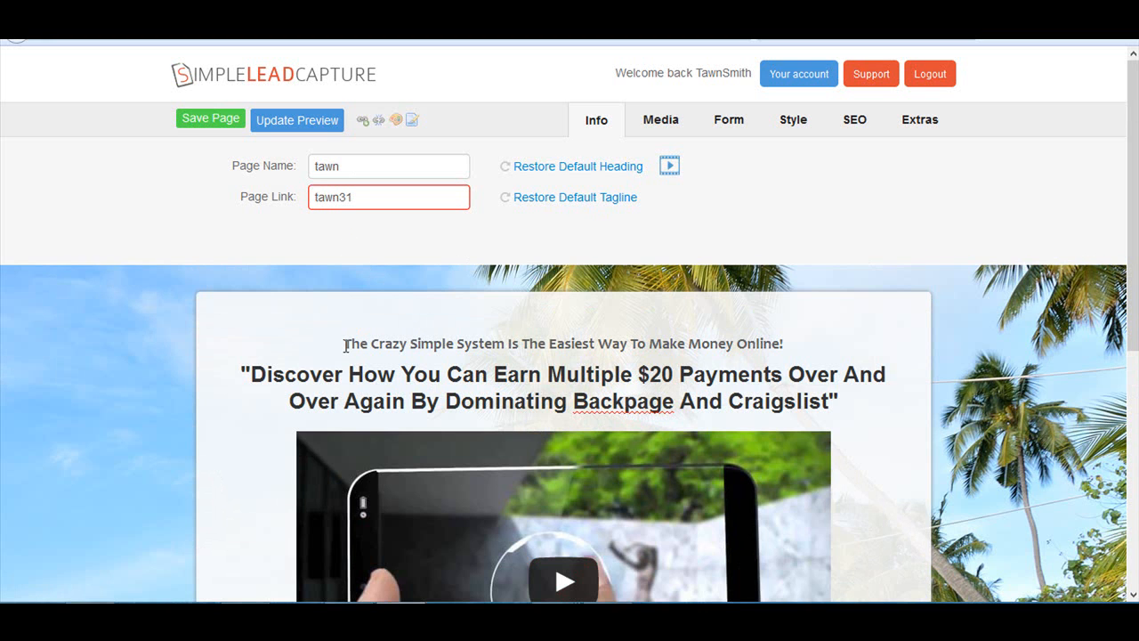
left_click_drag(346, 344, 504, 340)
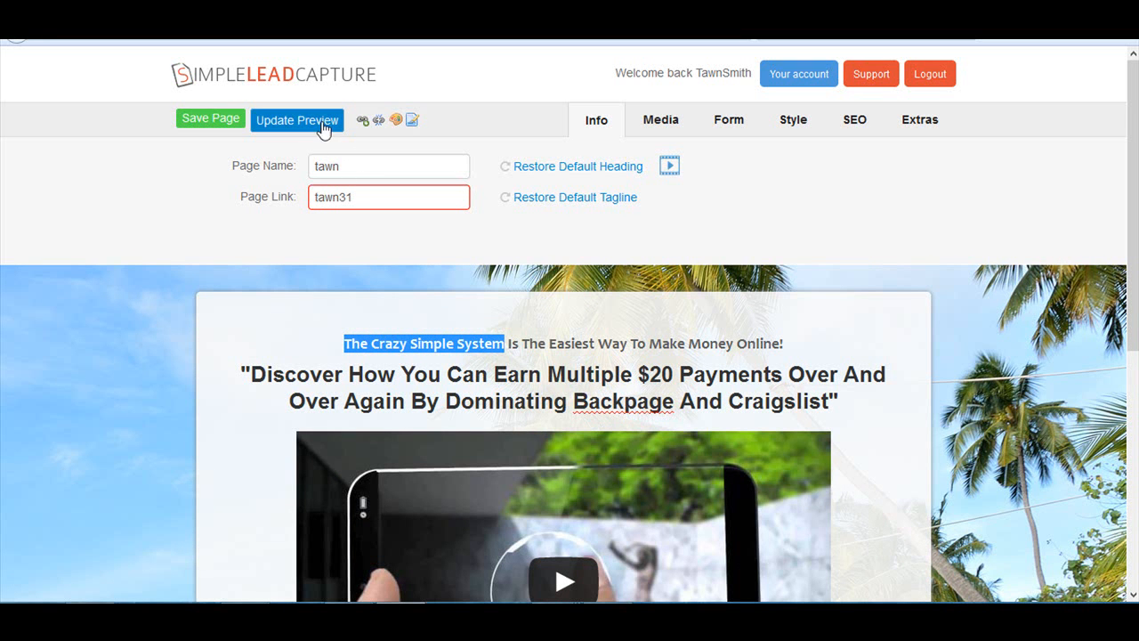
left_click(362, 122)
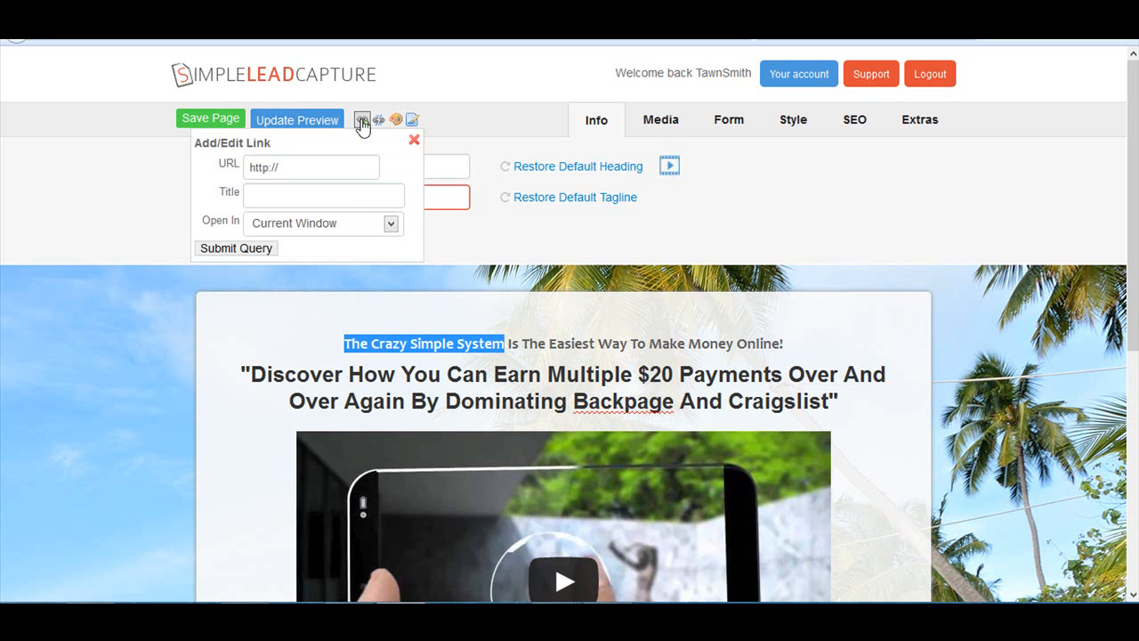
left_click(321, 163)
type("google.com")
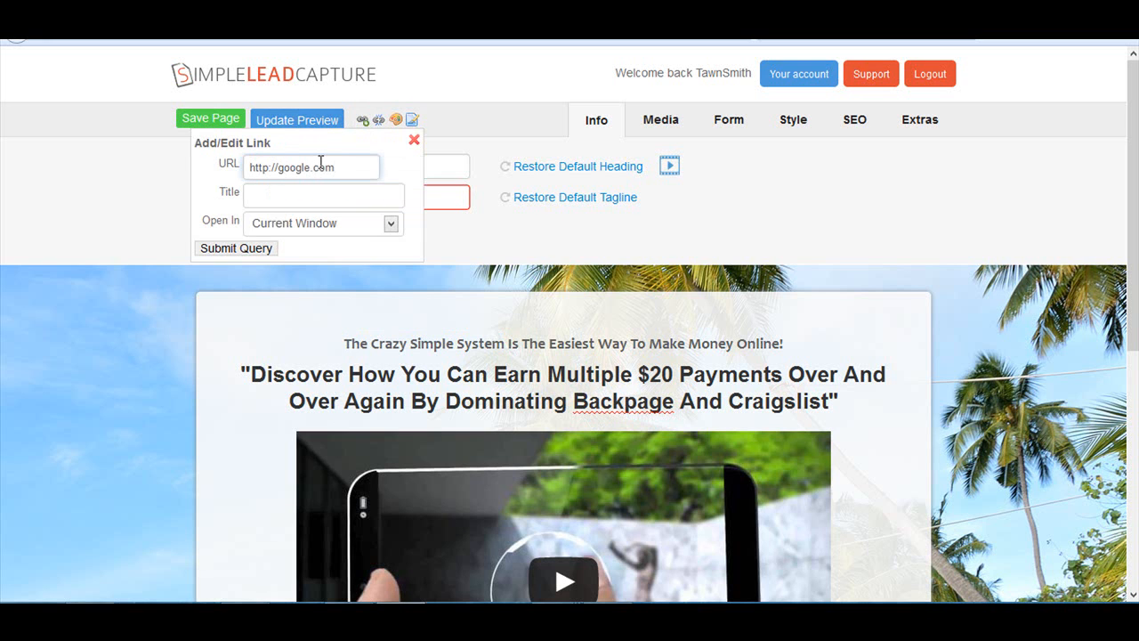
left_click(308, 199)
type("sadfasd")
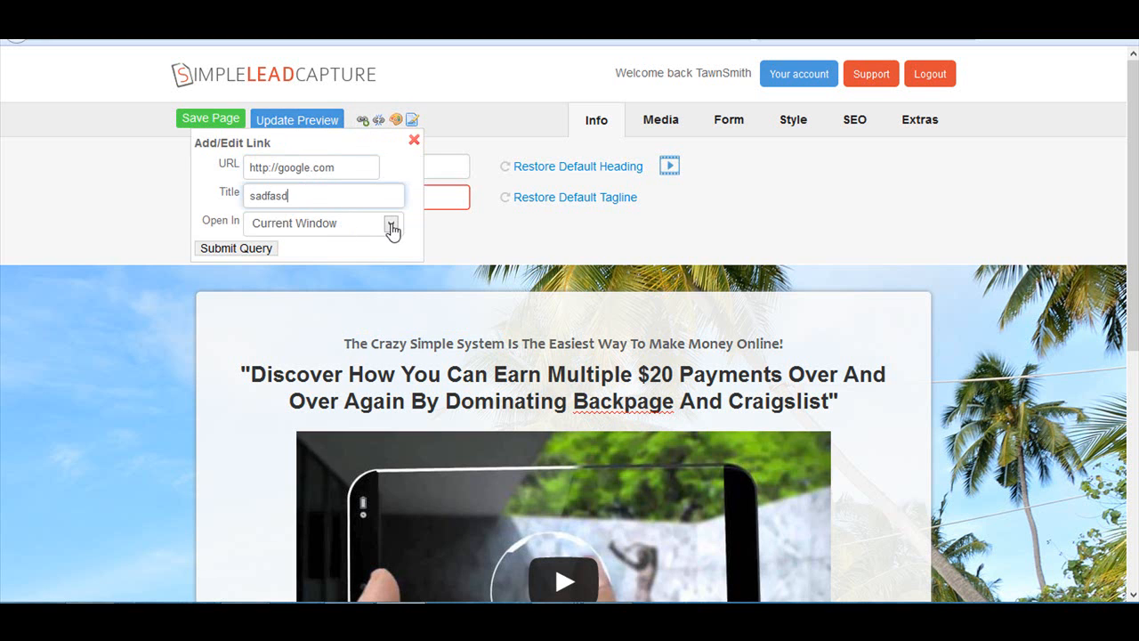
left_click(391, 226)
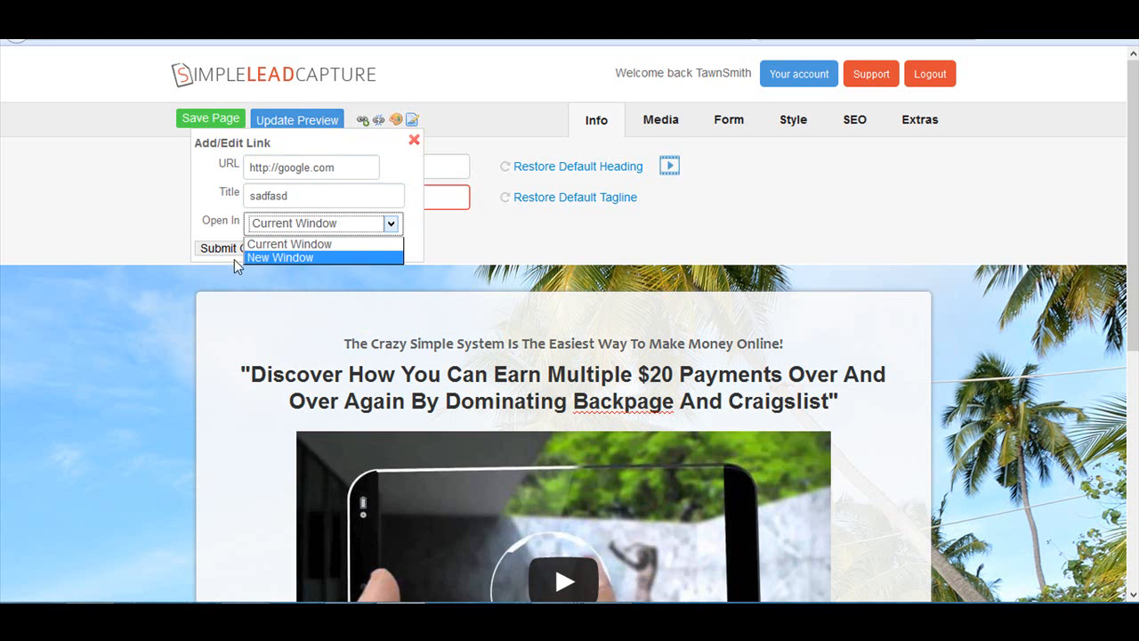
left_click(272, 258)
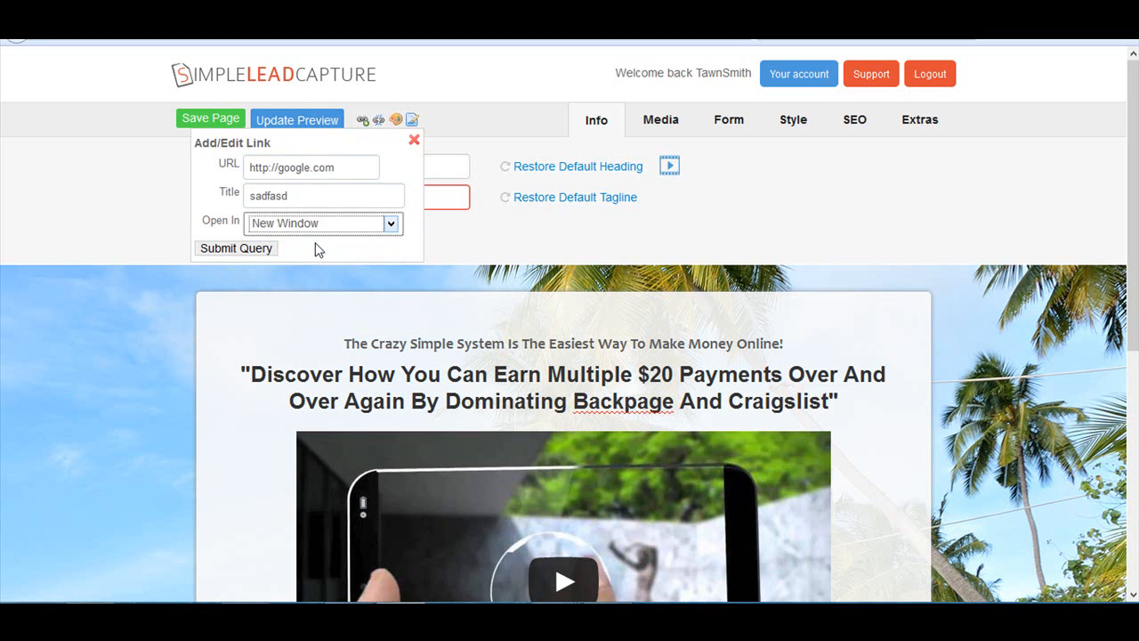
left_click(451, 234)
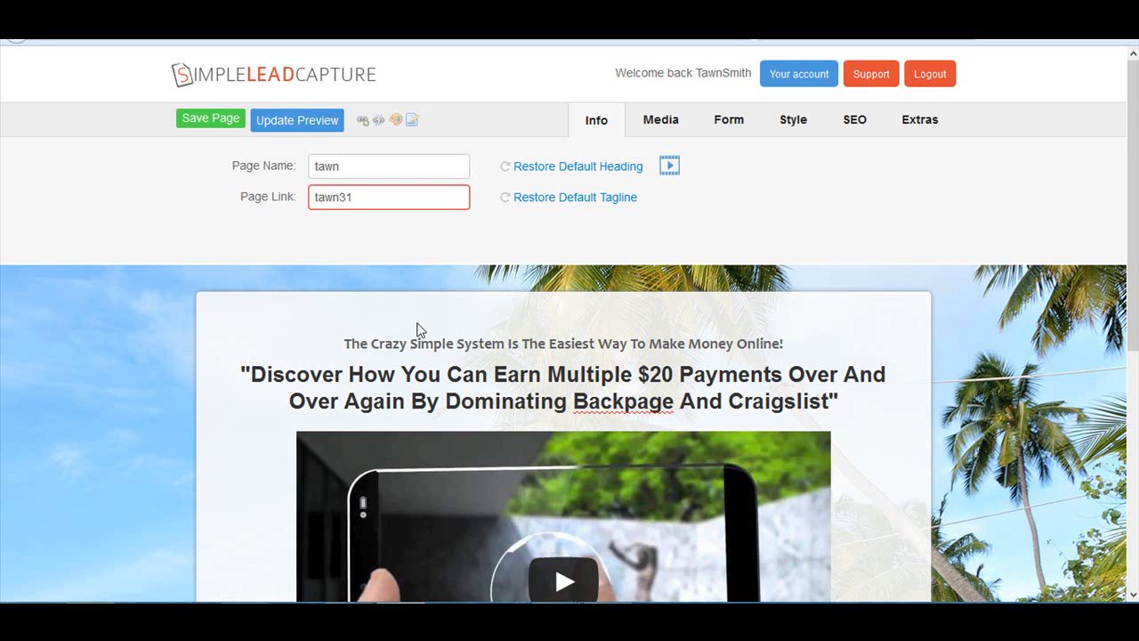
left_click_drag(505, 344, 361, 344)
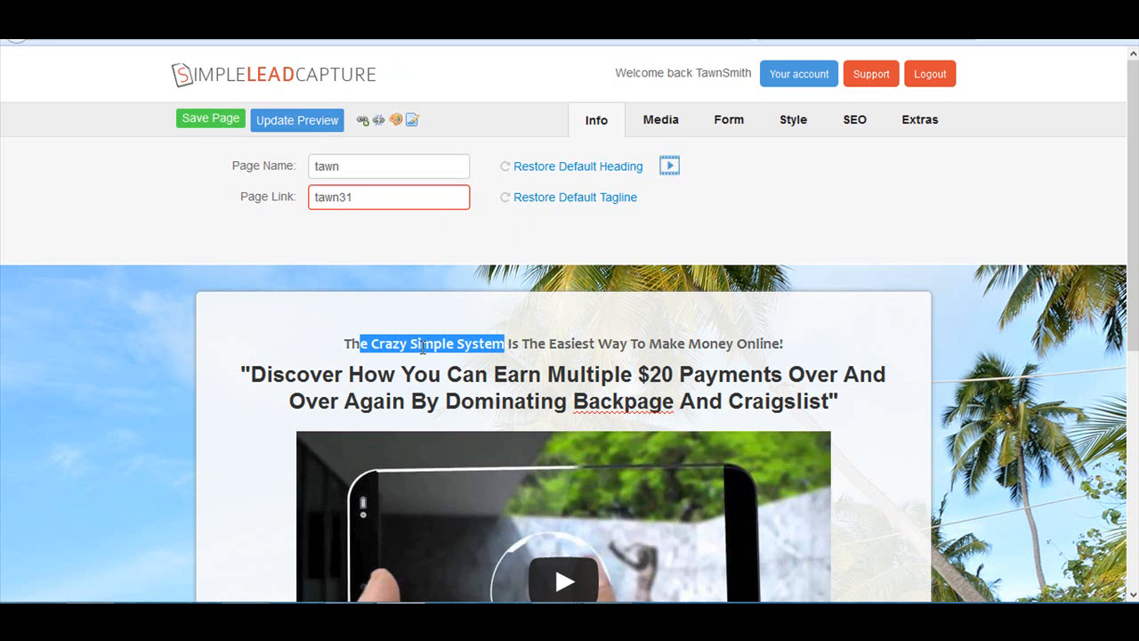
left_click(421, 248)
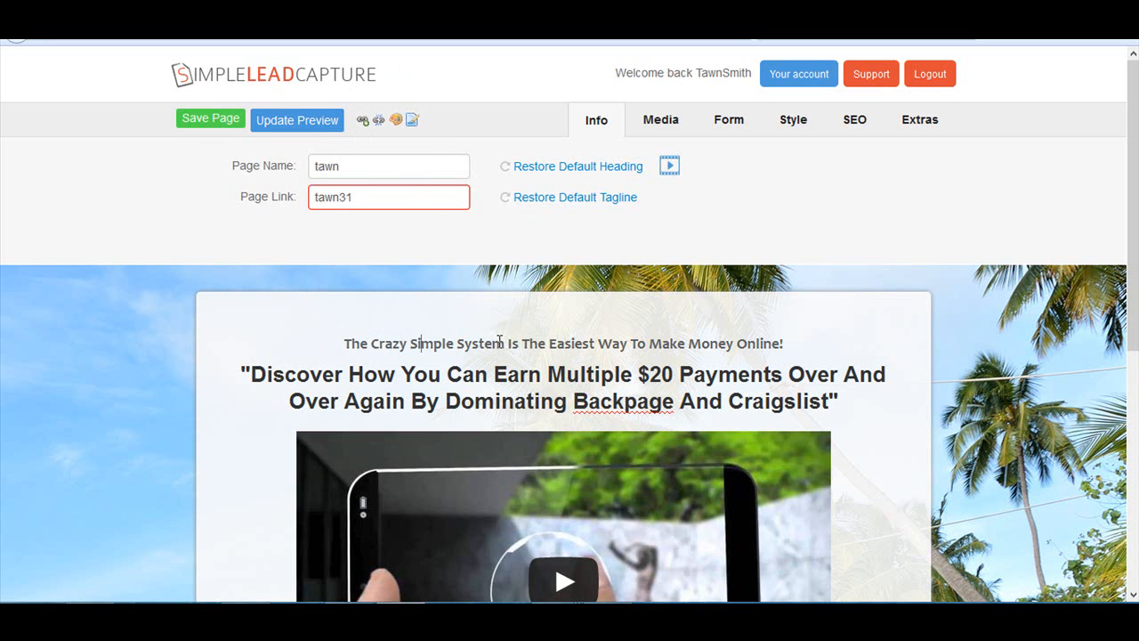
left_click_drag(502, 342, 342, 342)
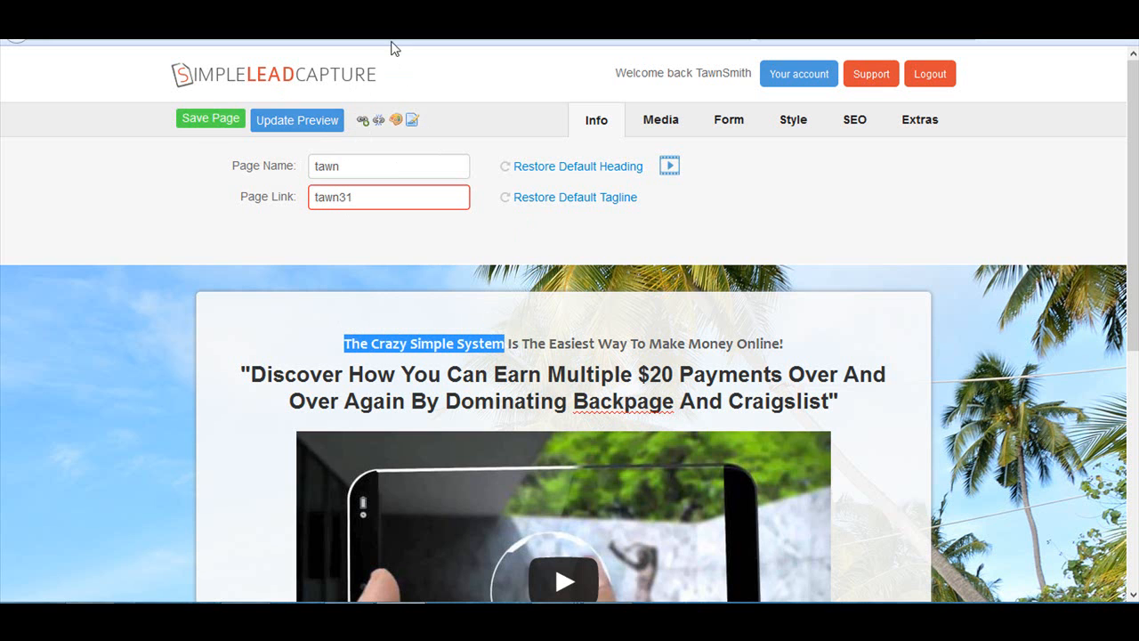
left_click(362, 120)
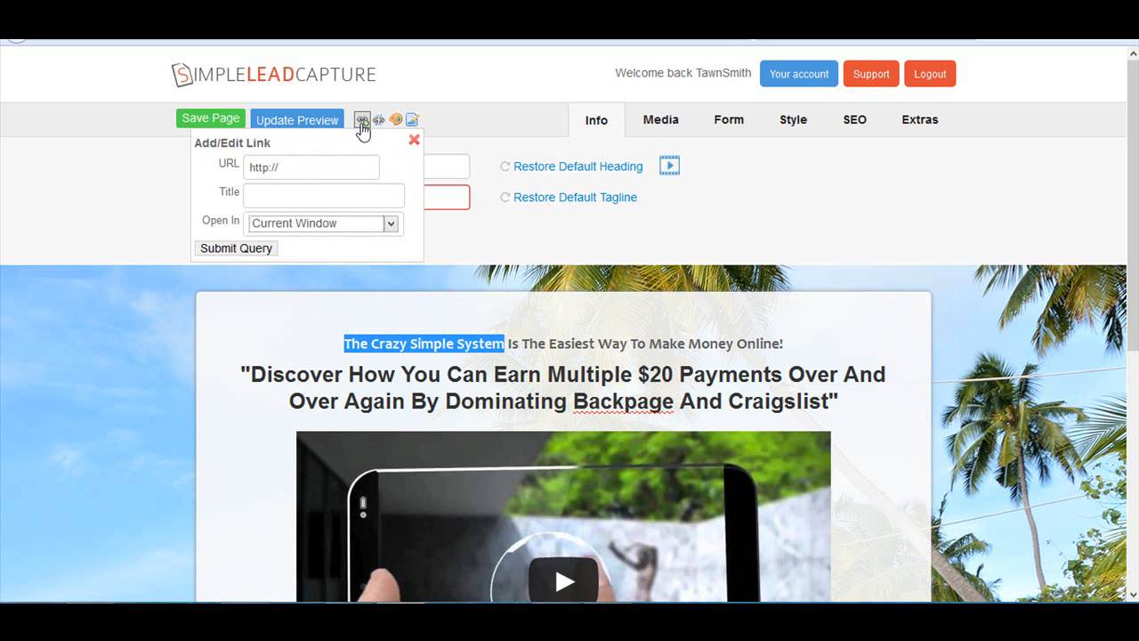
left_click(295, 166)
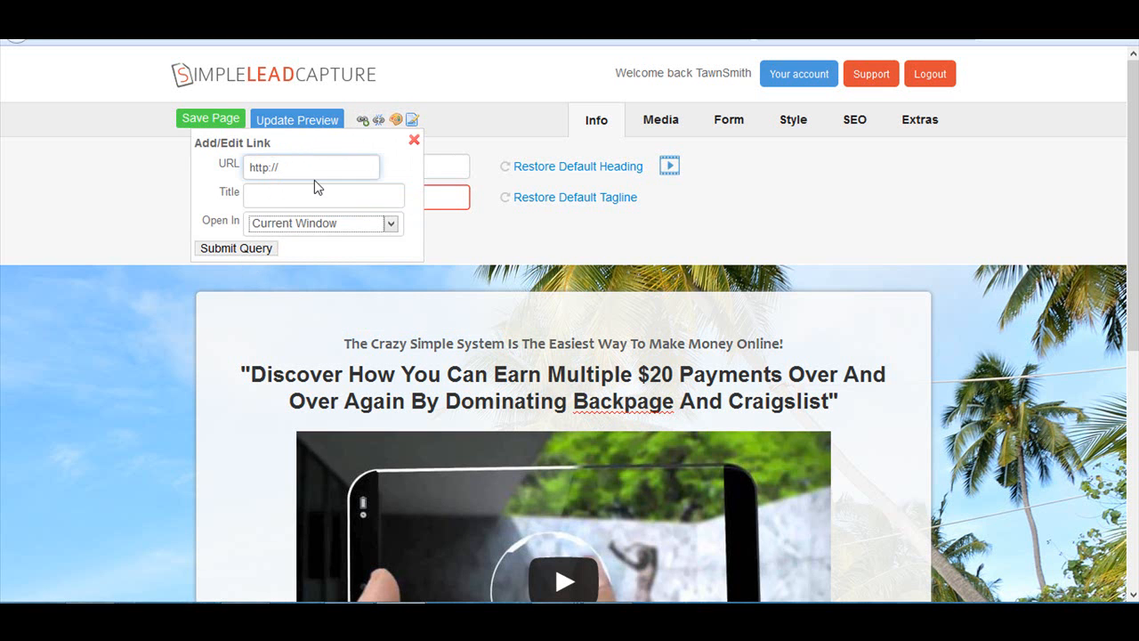
type("google.com")
key("Tab")
type("asdfasdf")
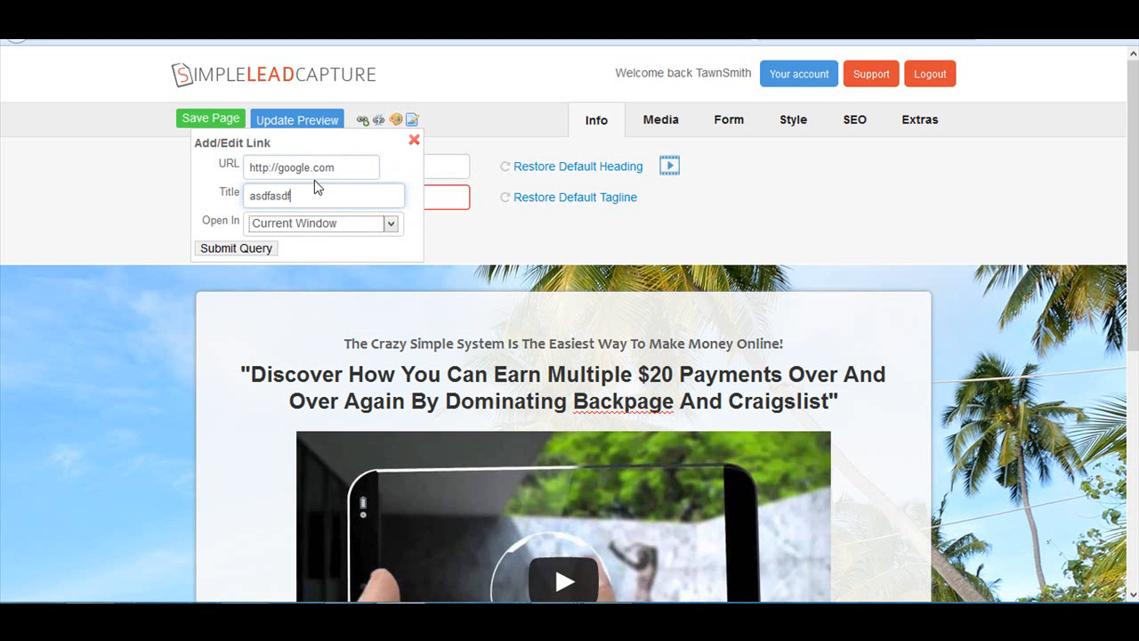
left_click(247, 250)
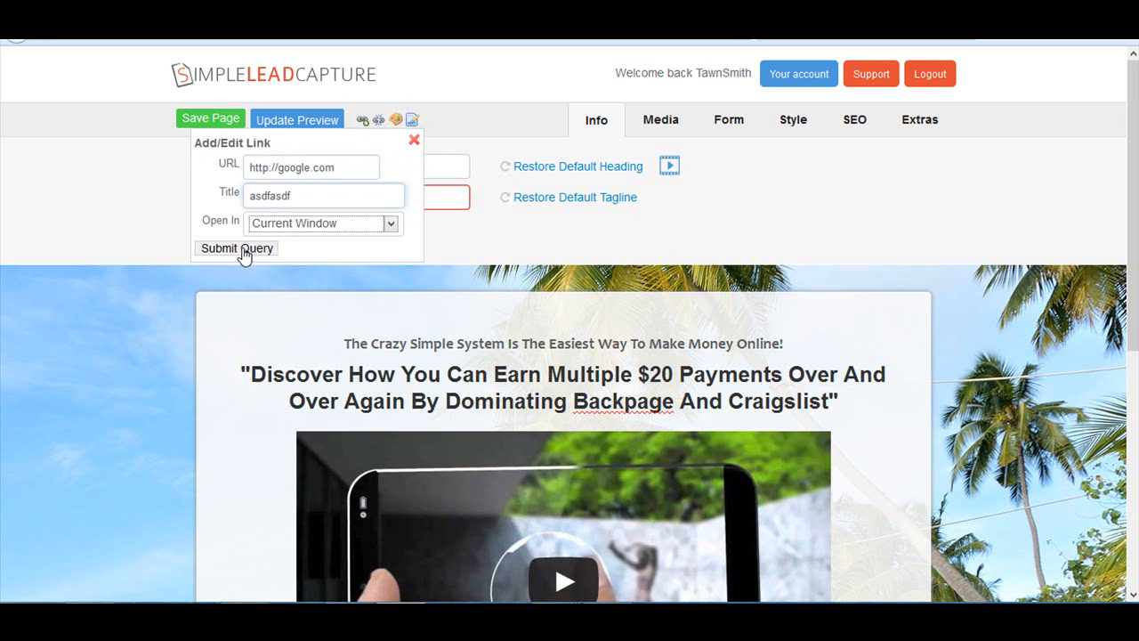
left_click(416, 375)
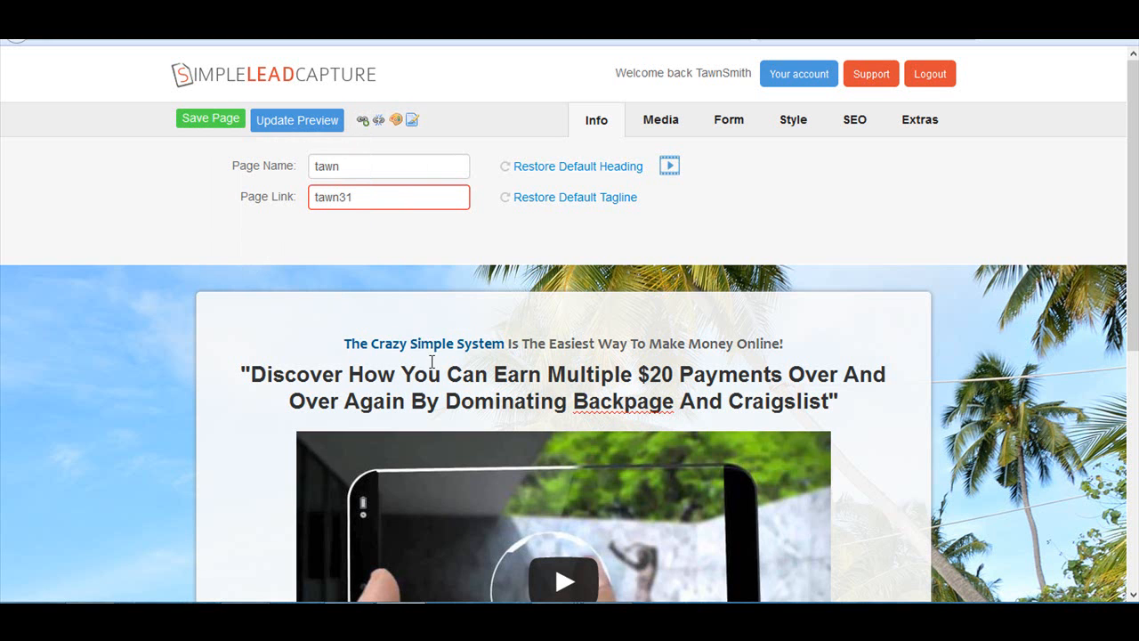
- Change the text color of "The Crazy Simple System" in the tagline to red
left_click_drag(503, 347, 355, 354)
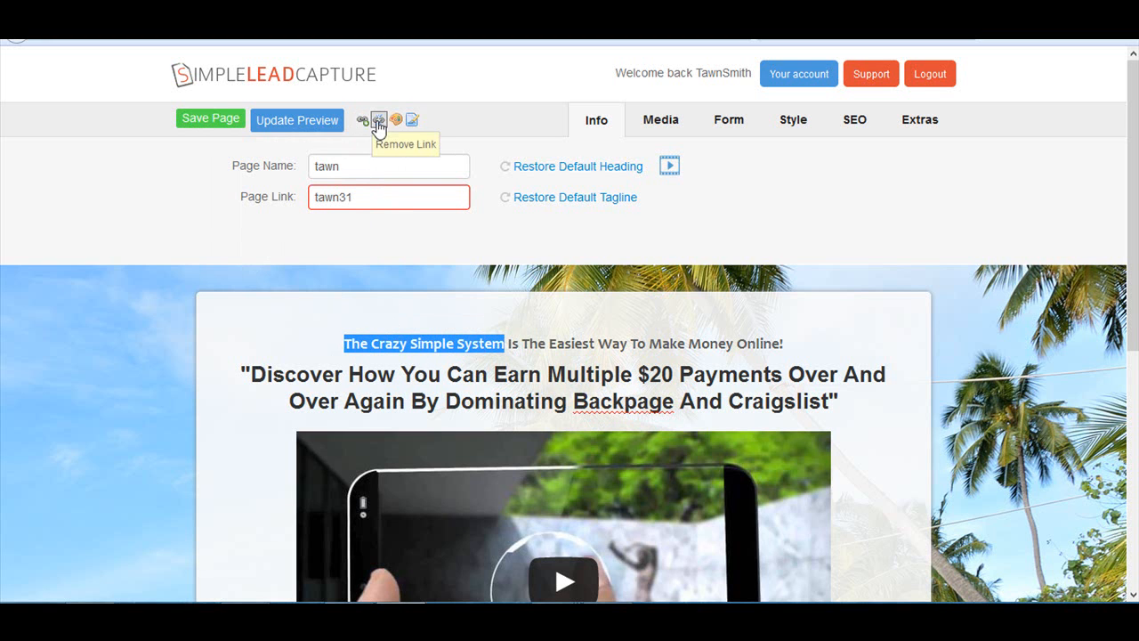
left_click(506, 344)
left_click_drag(506, 343, 328, 338)
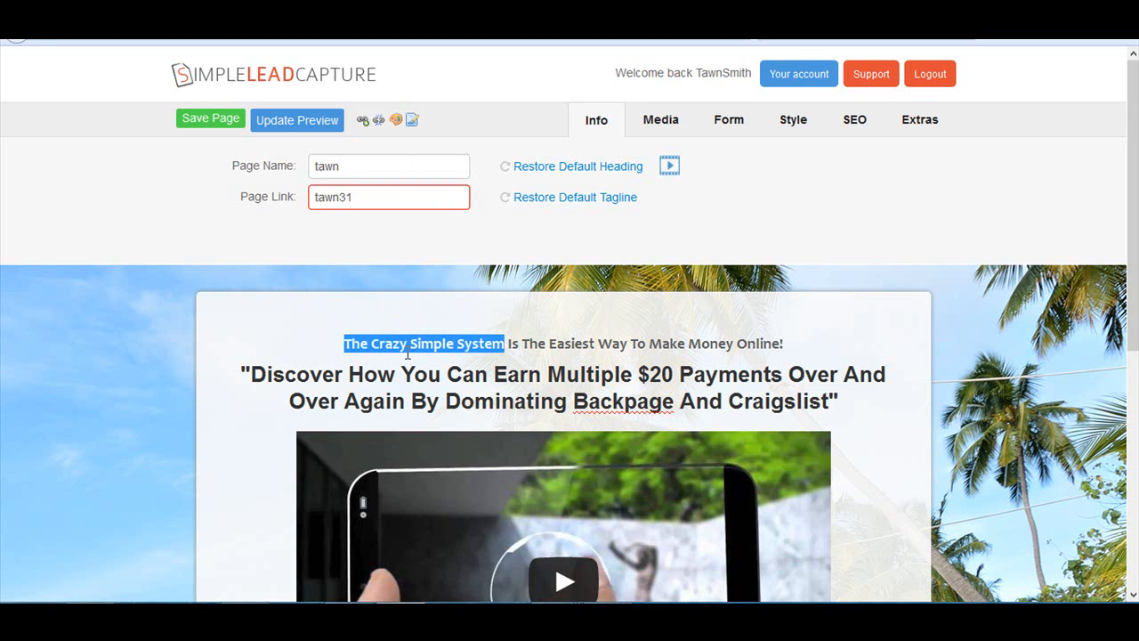
left_click(397, 121)
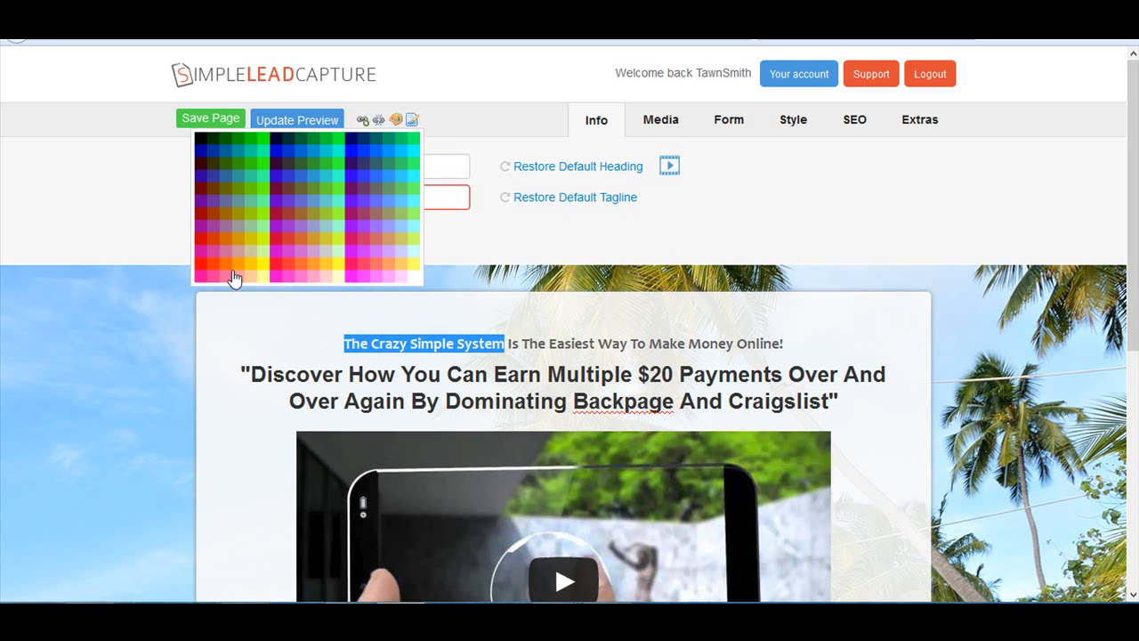
left_click(201, 265)
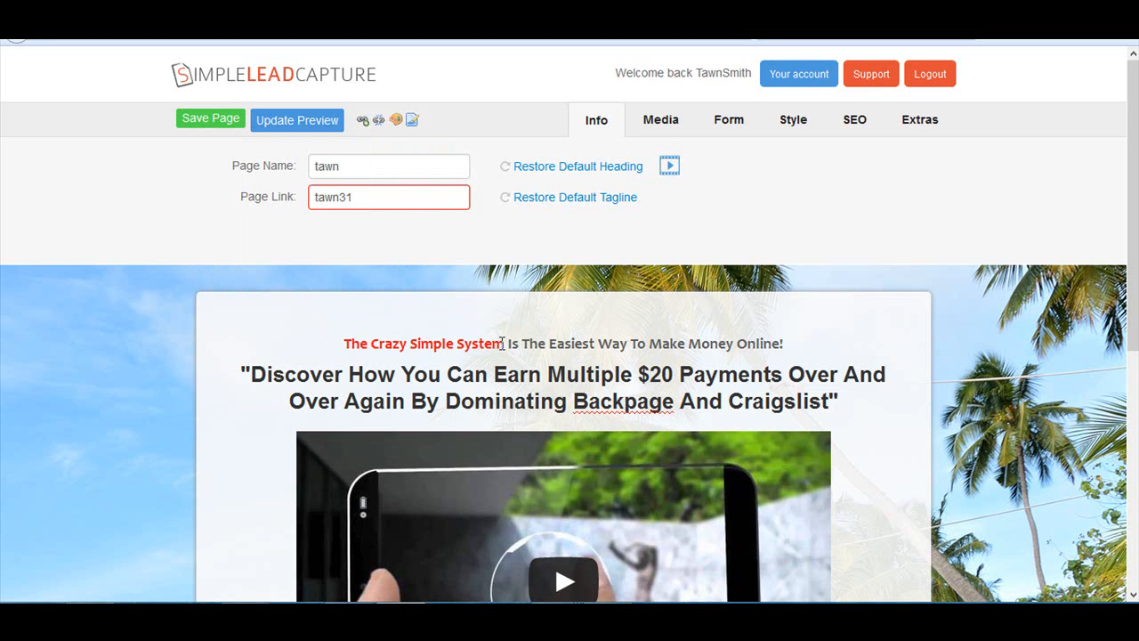
- Set the background color behind "The Crazy Simple System" in the tagline to black
left_click(397, 121)
left_click_drag(343, 341, 504, 361)
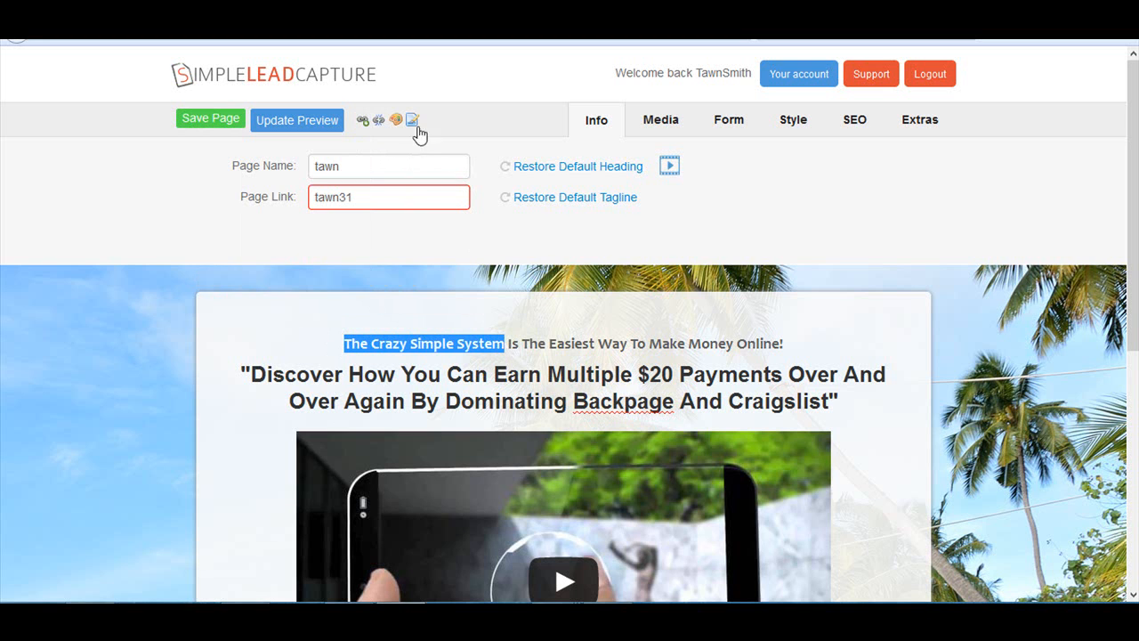
left_click(413, 119)
left_click(200, 143)
left_click(536, 351)
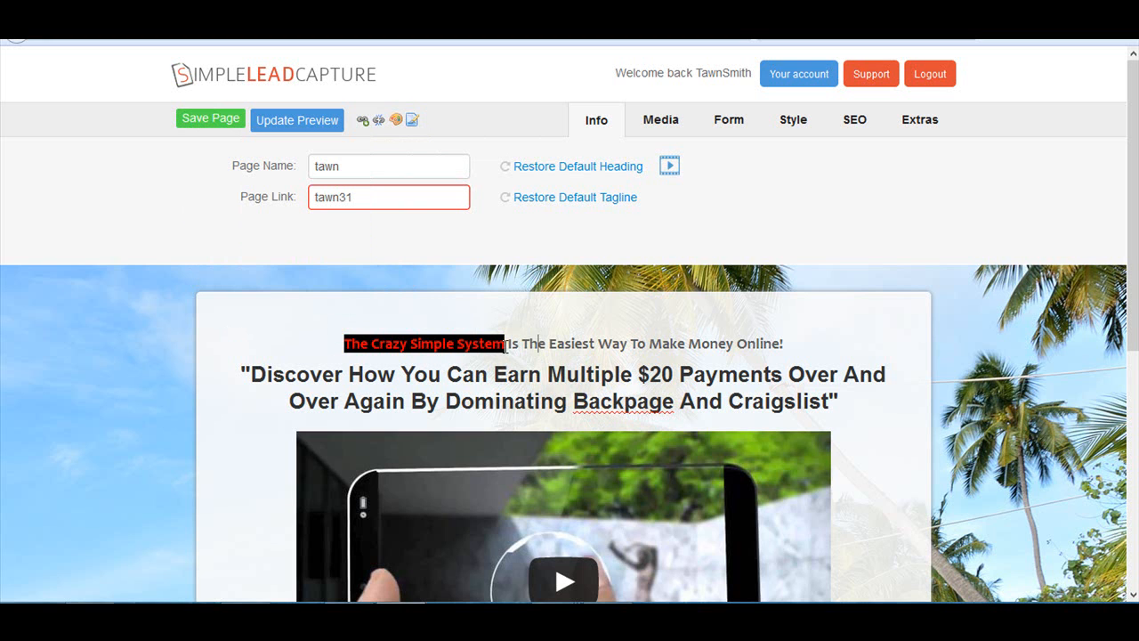
- Set the background color behind "The Crazy Simple System" in the tagline to white
left_click_drag(505, 347, 347, 346)
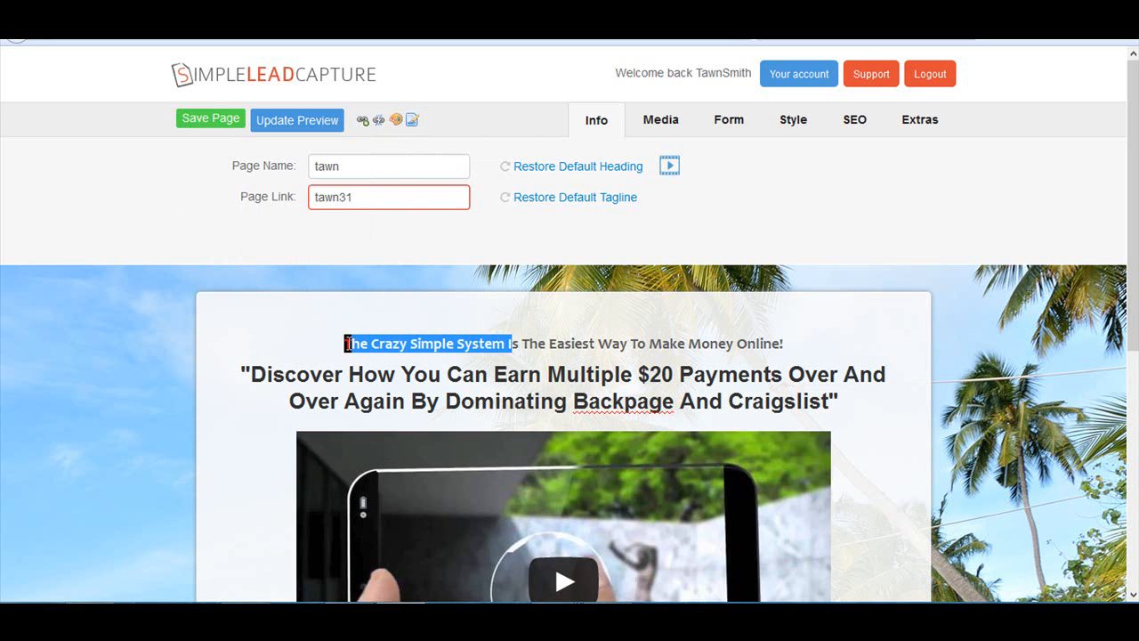
left_click(412, 120)
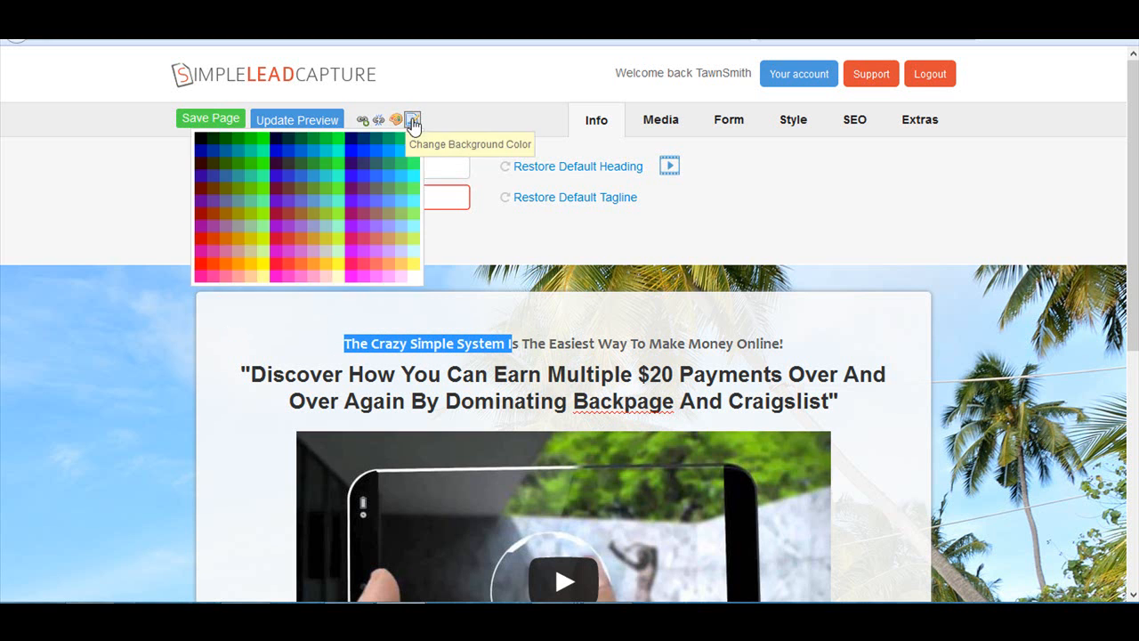
left_click(415, 275)
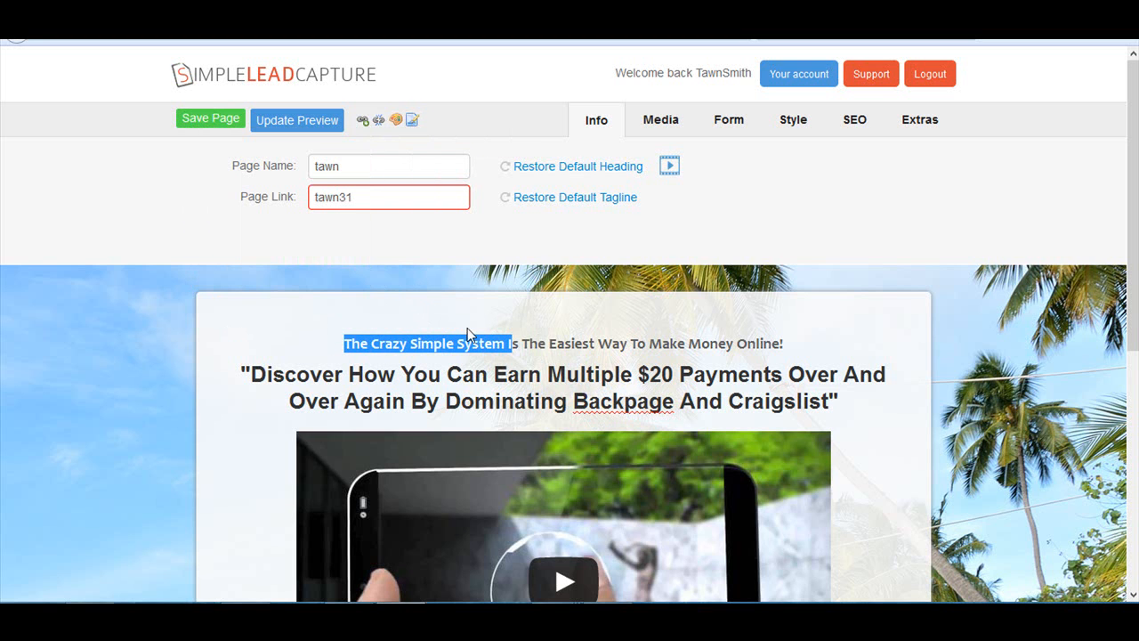
left_click(472, 335)
left_click_drag(507, 344, 442, 345)
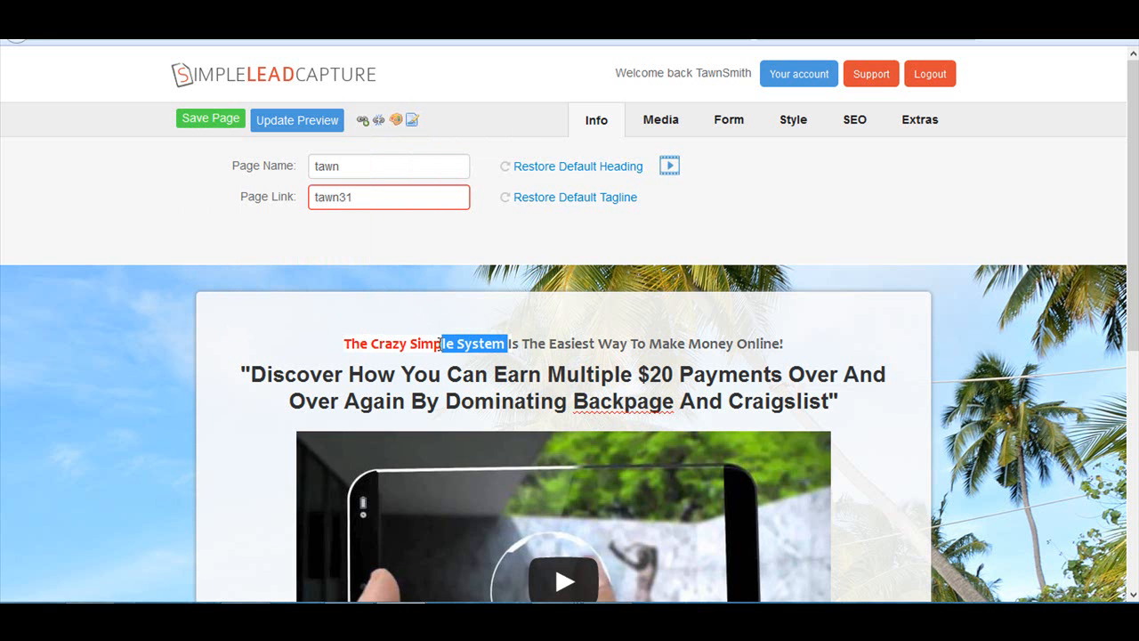
left_click(516, 400)
- Open the page's media settings and change the background image to the Business option Meeting
scroll(655, 358, "down", 5)
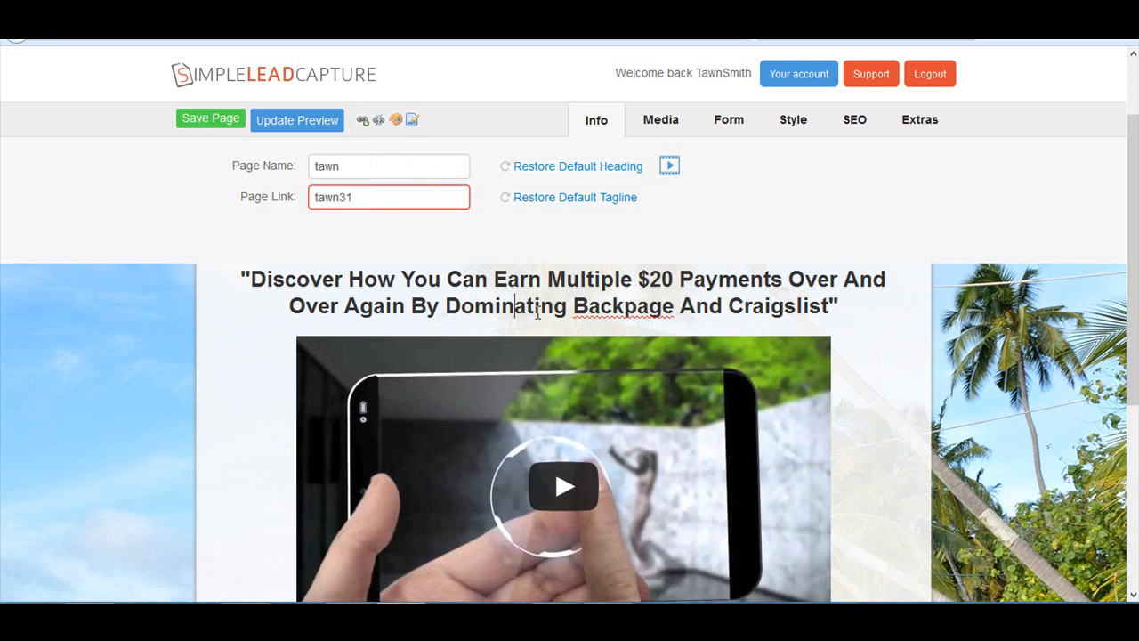
scroll(543, 461, "up", 5)
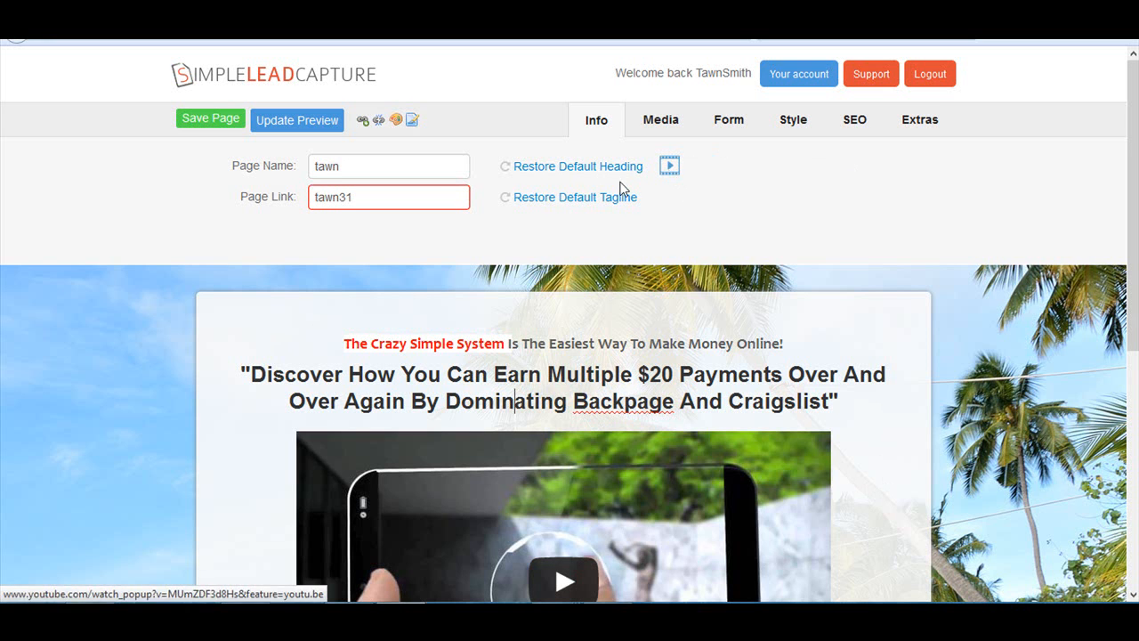
left_click(669, 132)
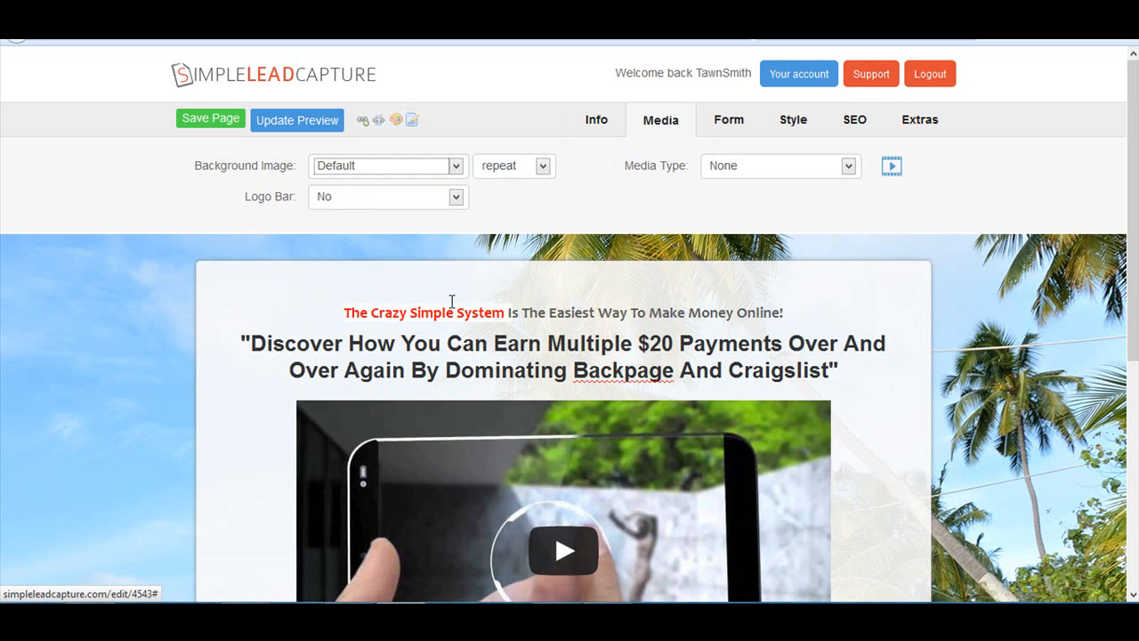
scroll(746, 350, "down", 1)
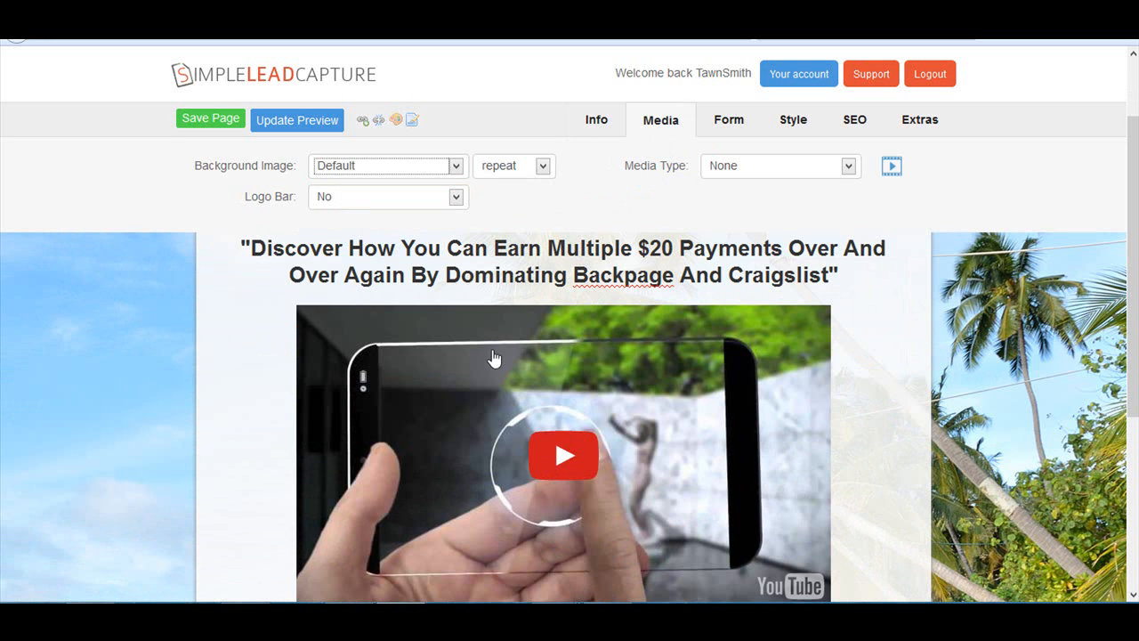
left_click(454, 171)
left_click(1122, 342)
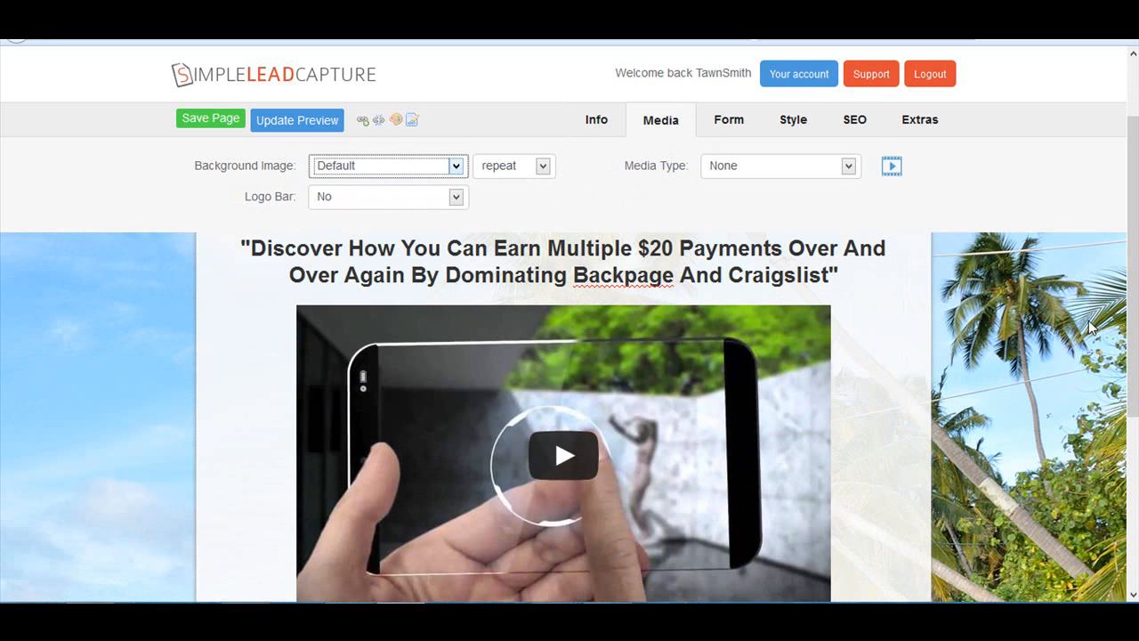
scroll(1042, 418, "down", 2)
scroll(1042, 418, "up", 3)
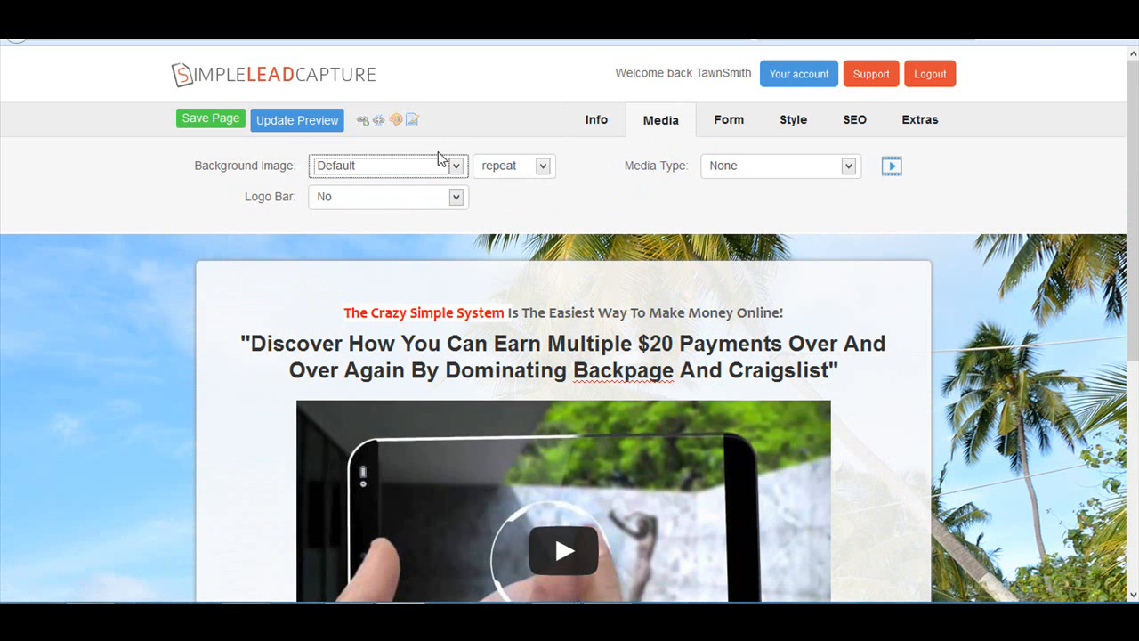
left_click(454, 166)
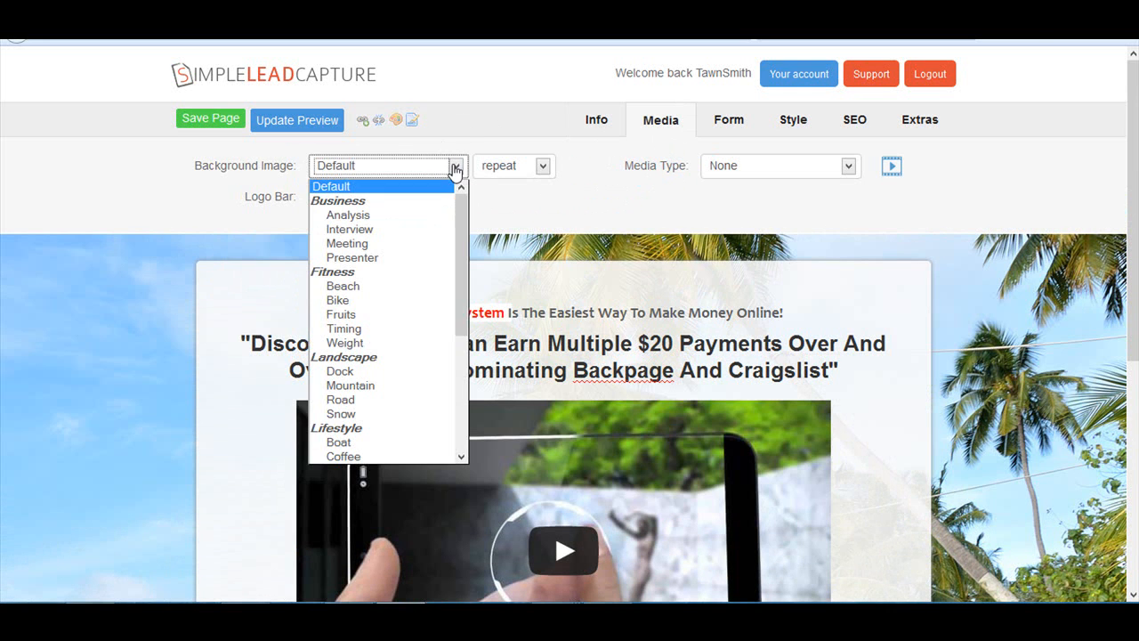
left_click(378, 244)
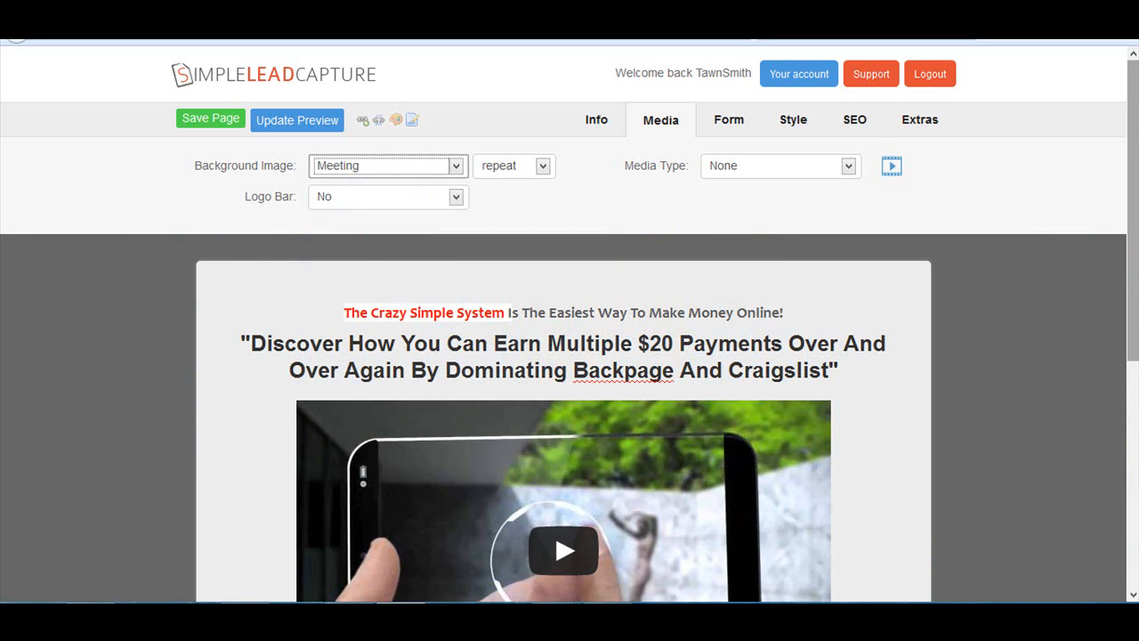
scroll(1102, 455, "down", 3)
scroll(1102, 453, "up", 3)
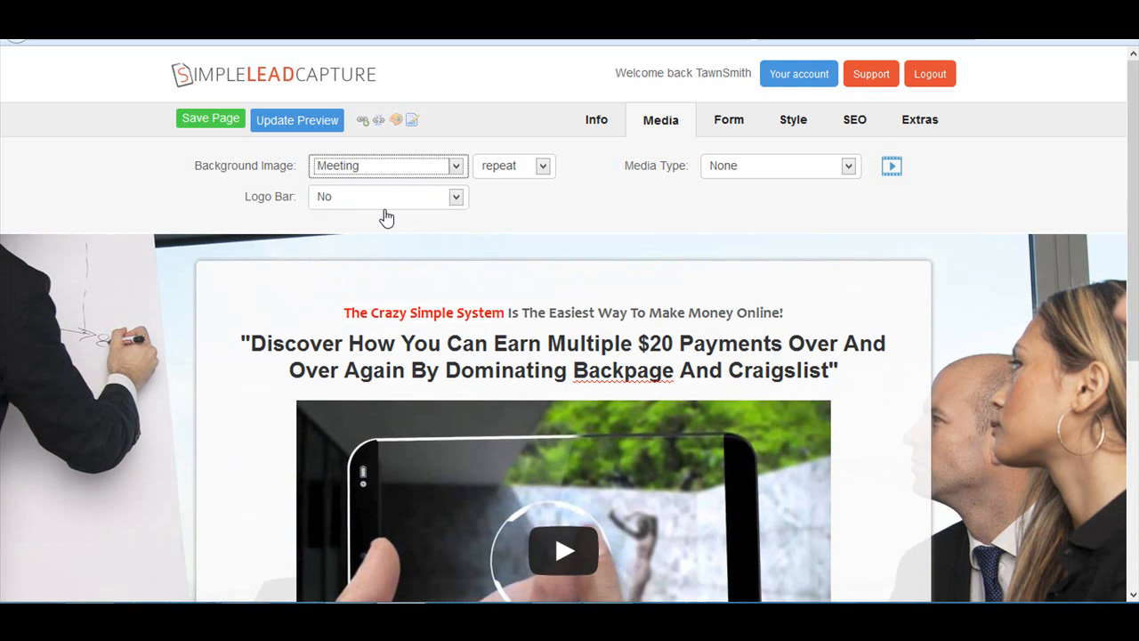
- Change the page's background image to the Fitness option Beach and preview it
left_click(452, 174)
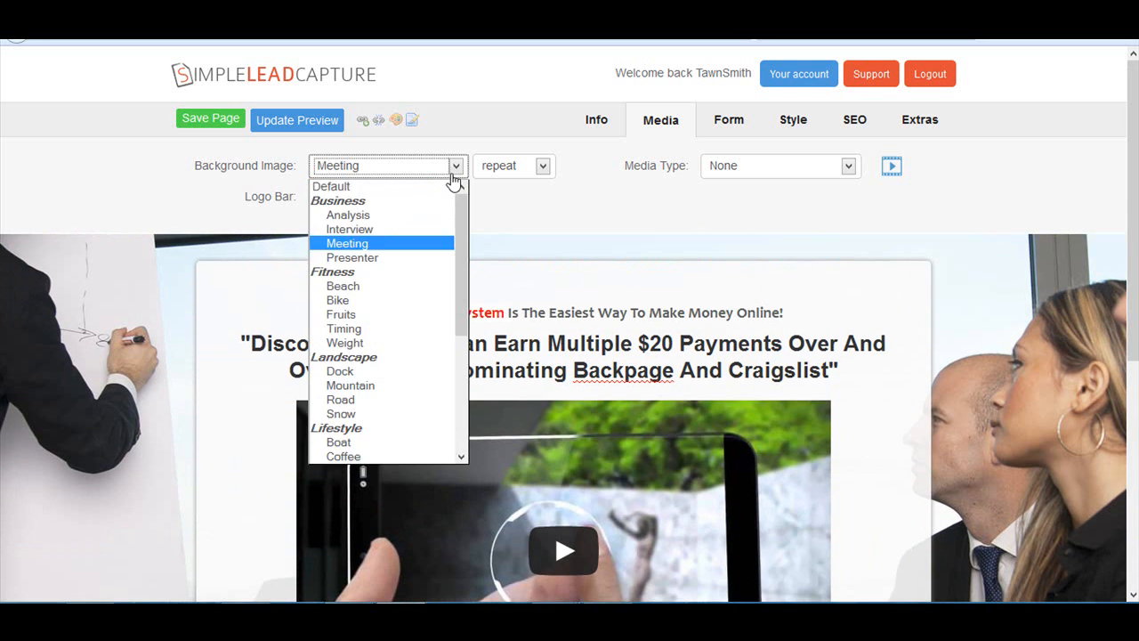
left_click(428, 286)
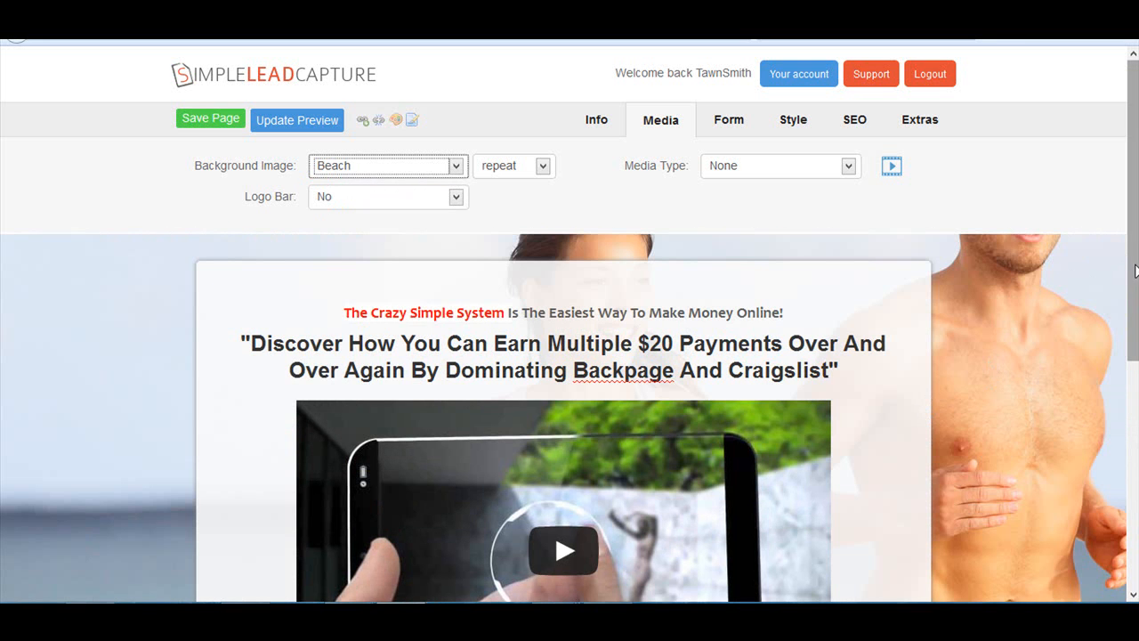
scroll(1065, 515, "down", 3)
scroll(1071, 529, "up", 3)
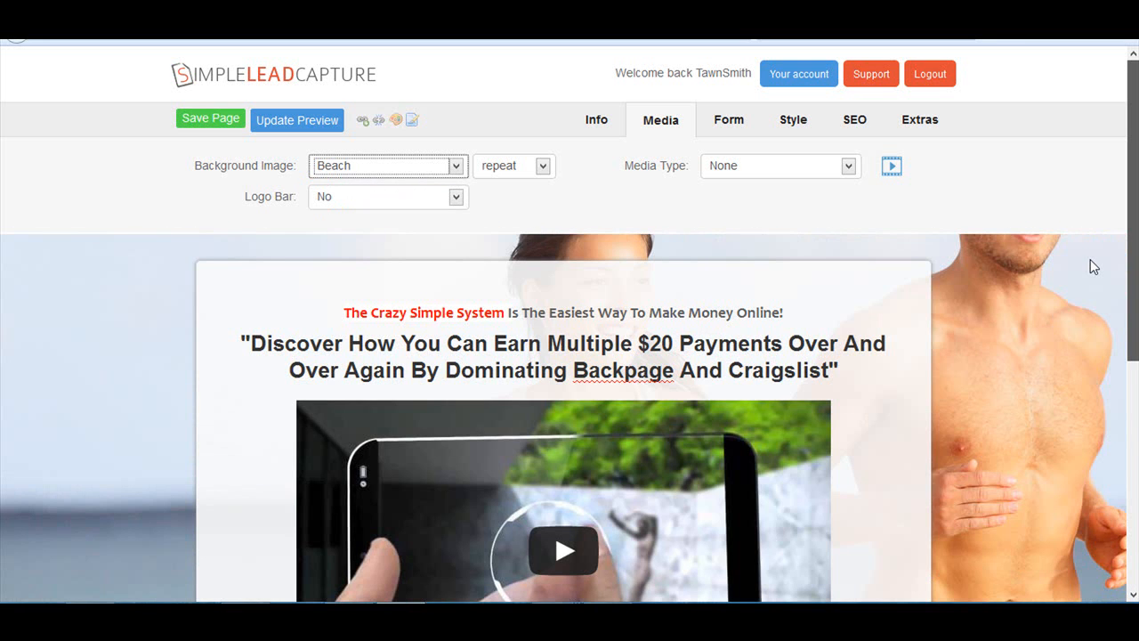
- Change the page's background image to the Landscape option Mountain and preview it
left_click(455, 167)
scroll(393, 366, "down", 1)
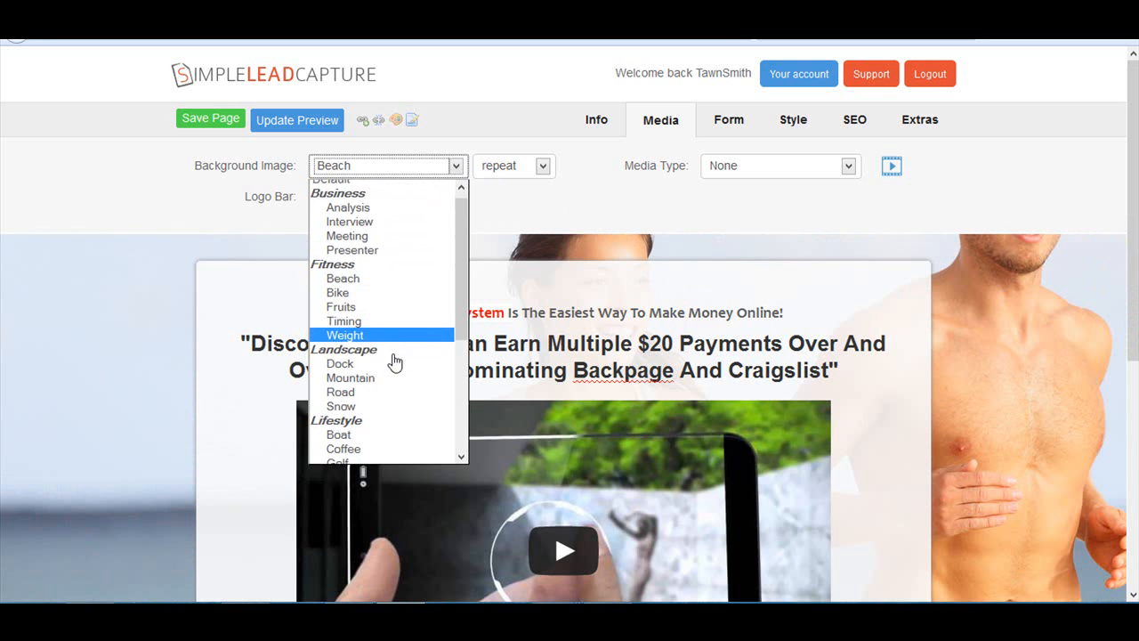
left_click(378, 354)
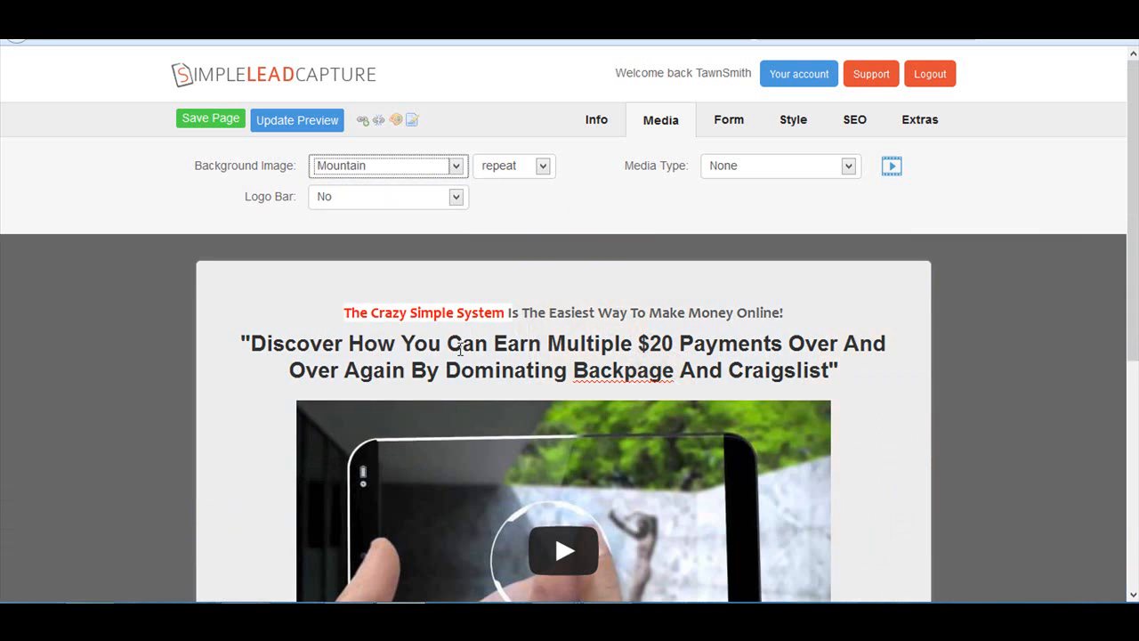
scroll(1119, 397, "down", 1)
scroll(1120, 397, "down", 5)
scroll(1123, 405, "up", 5)
- Change the page's background image to the Landscape option Road and preview it
left_click(455, 168)
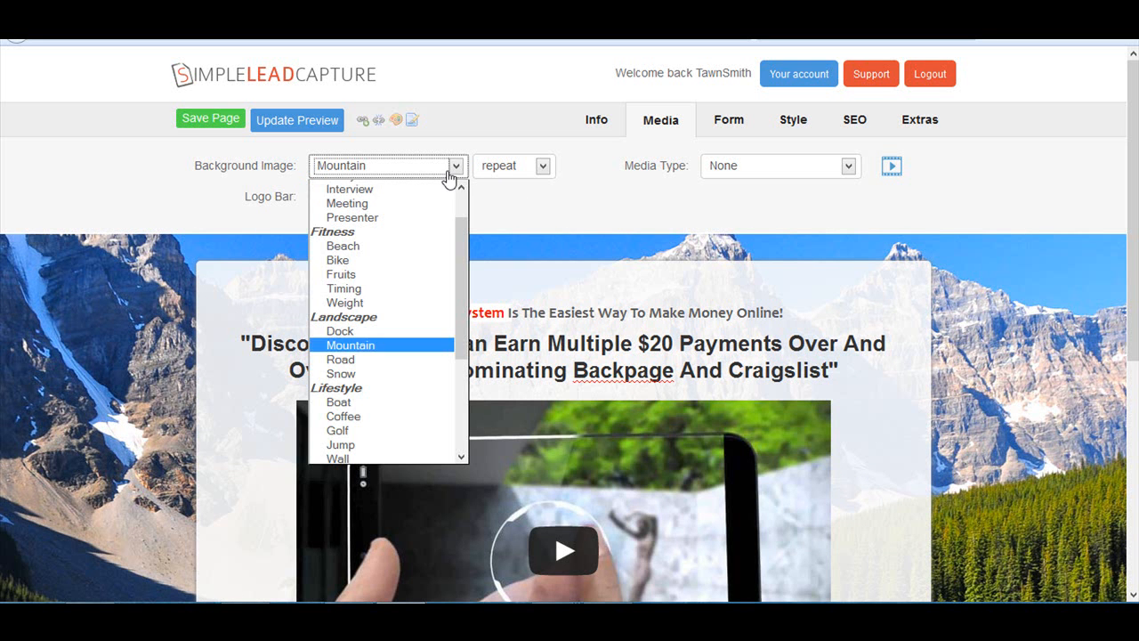
left_click(343, 360)
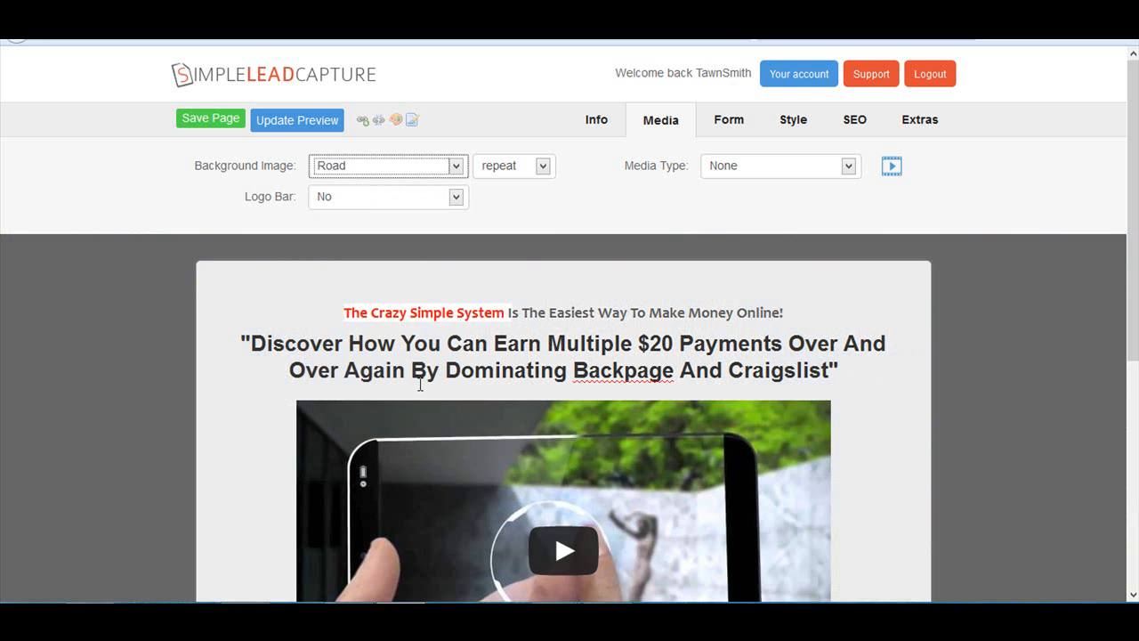
scroll(1132, 195, "down", 2)
left_click_drag(1133, 192, 1131, 79)
left_click_drag(1133, 167, 1133, 67)
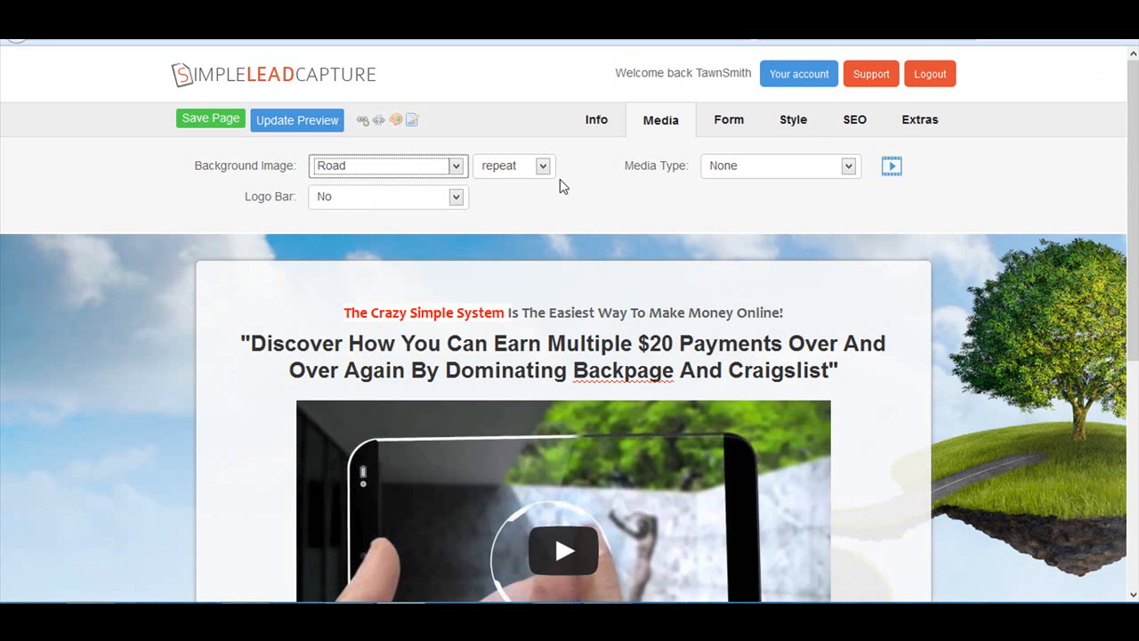
- Restore the page's background image to the Default option
left_click(453, 167)
left_click_drag(456, 202, 459, 197)
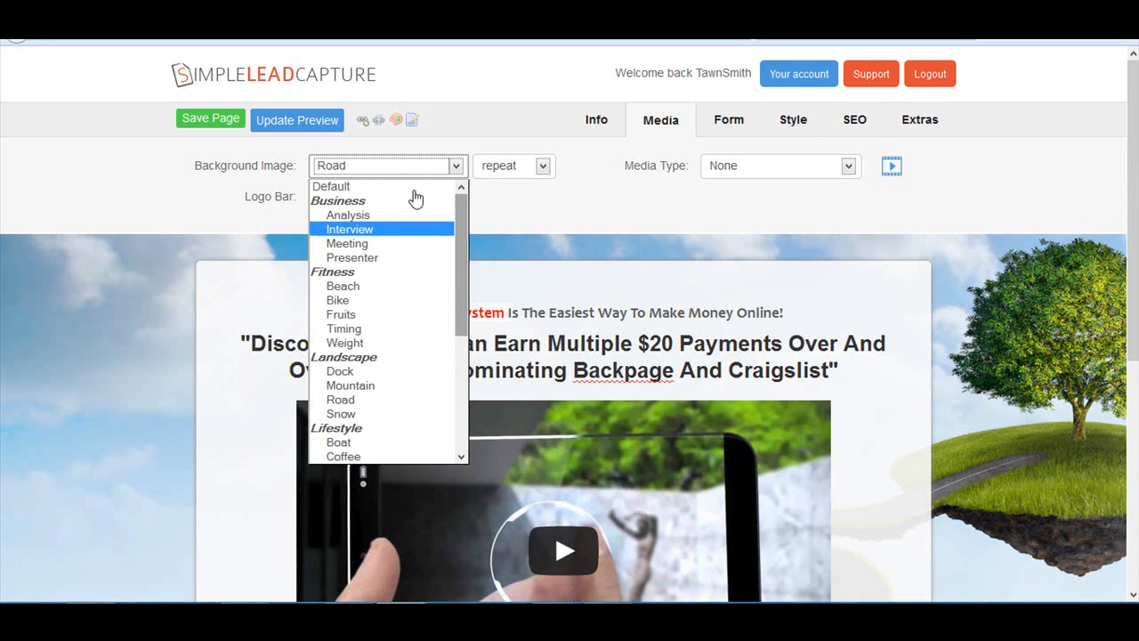
left_click(347, 176)
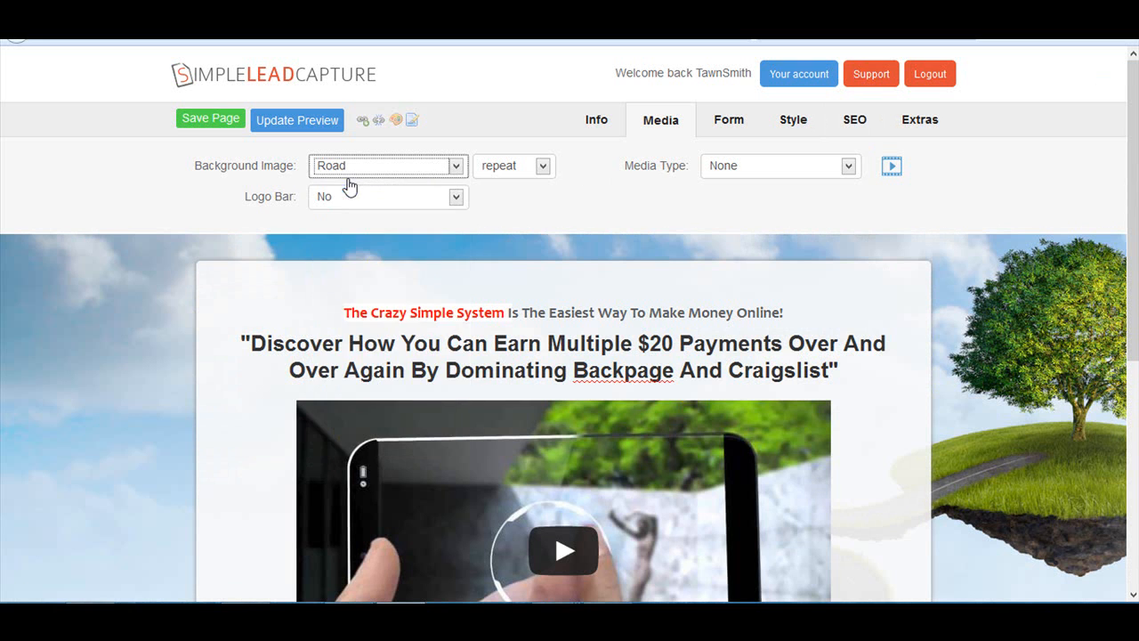
left_click(455, 173)
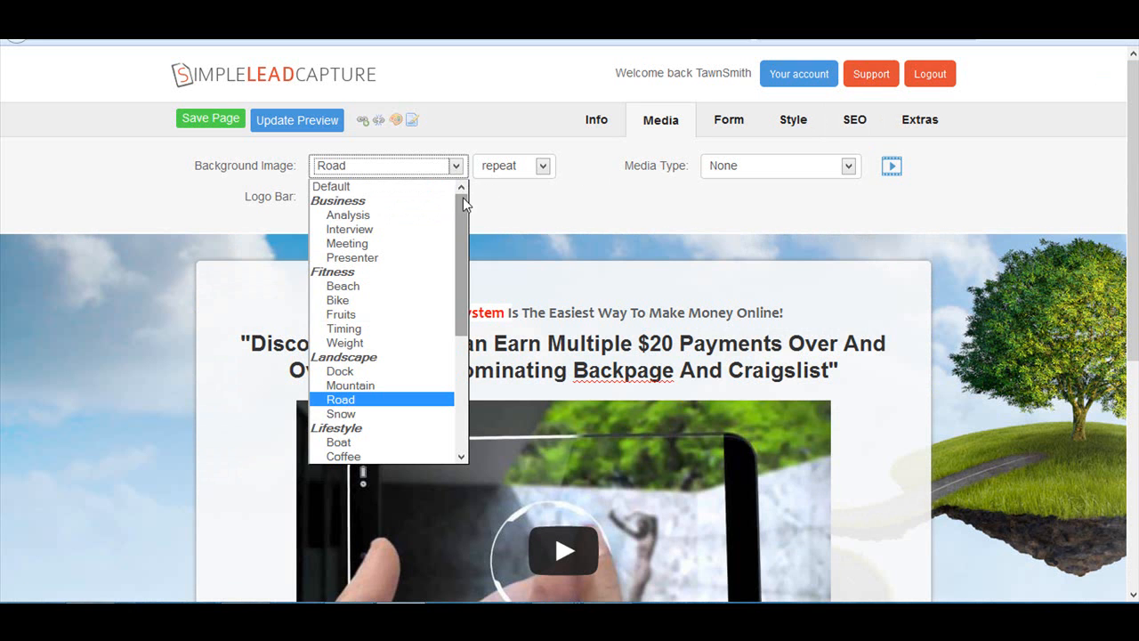
left_click(355, 186)
mouse_move(1135, 138)
left_mouse_down()
mouse_move(1135, 526)
mouse_move(1130, 136)
left_mouse_up()
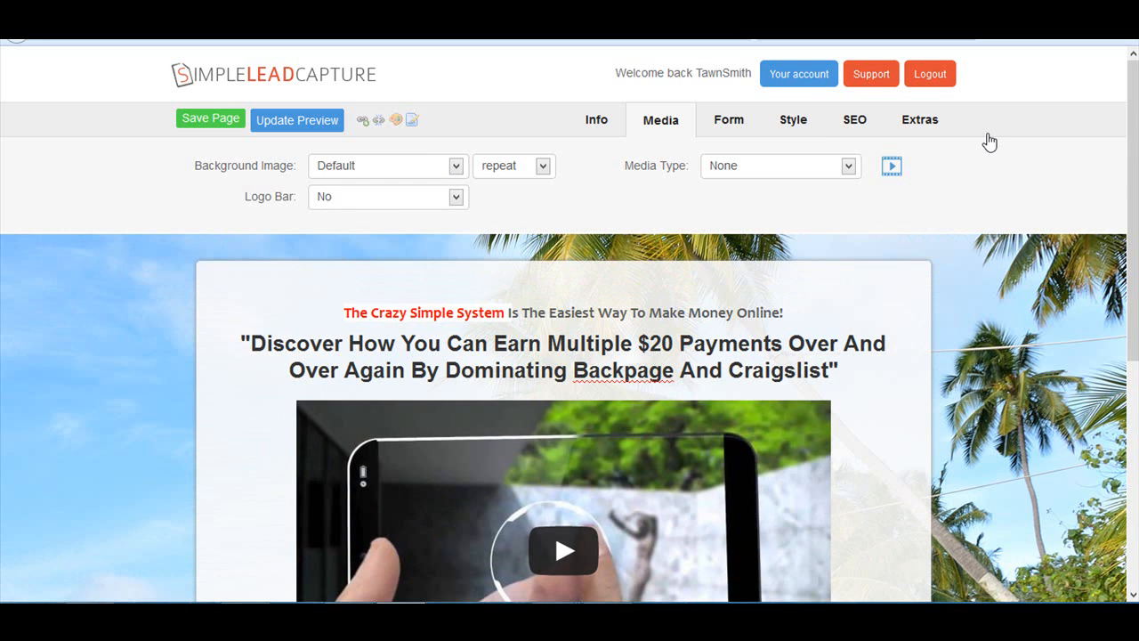
- Try the logo bar by enabling it and checking its URL and color fields, and set it back to No
left_click(456, 198)
left_click(397, 231)
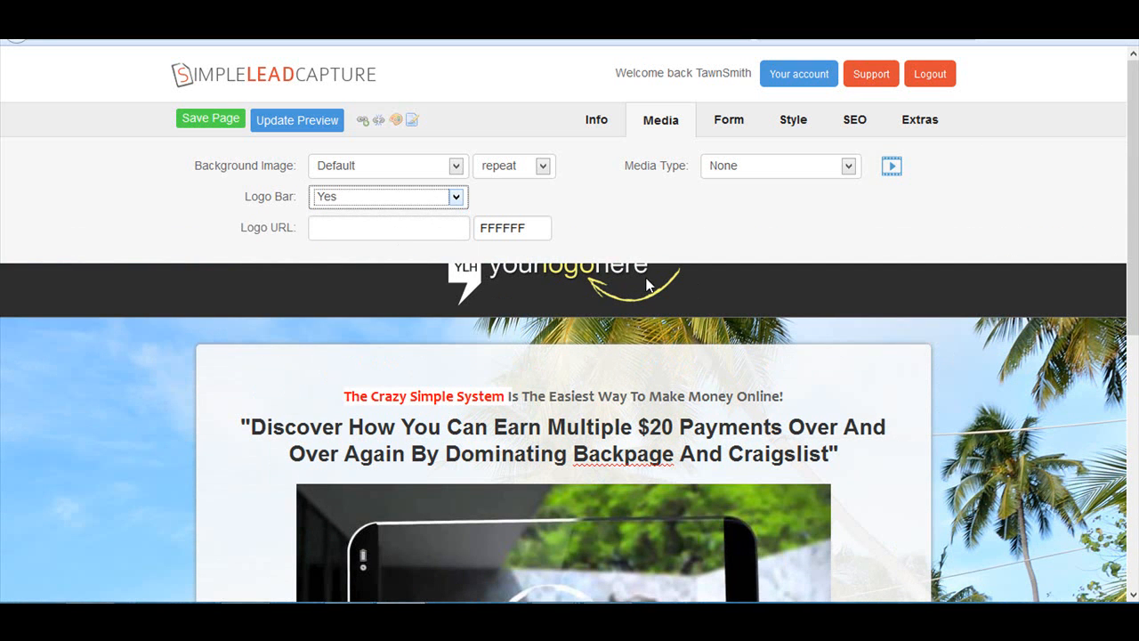
left_click(319, 230)
left_click(527, 233)
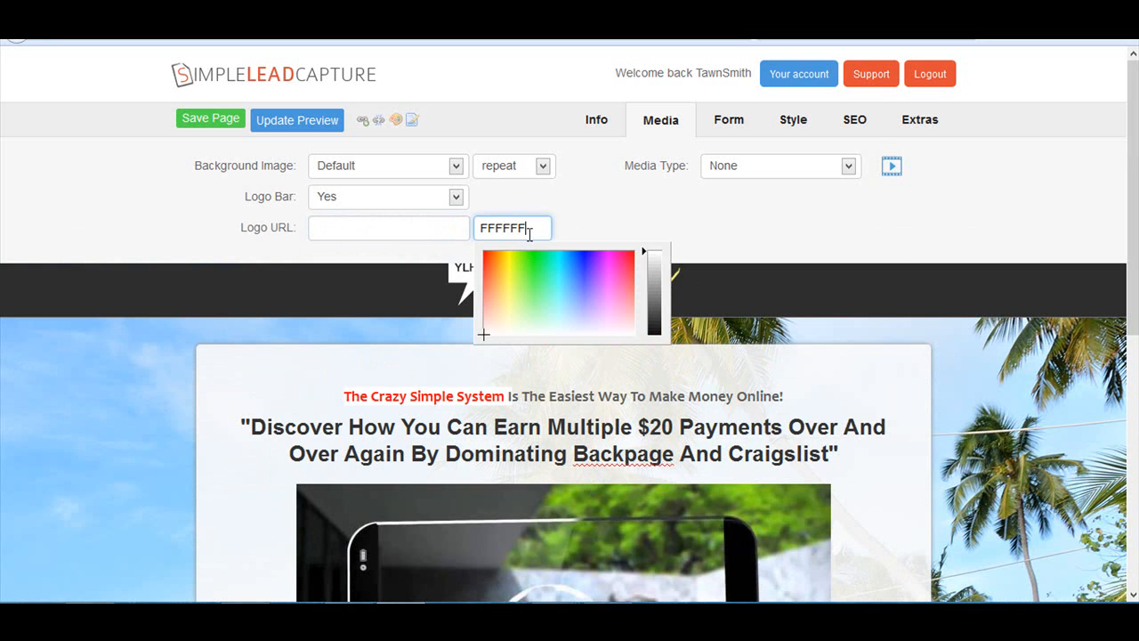
left_click(454, 201)
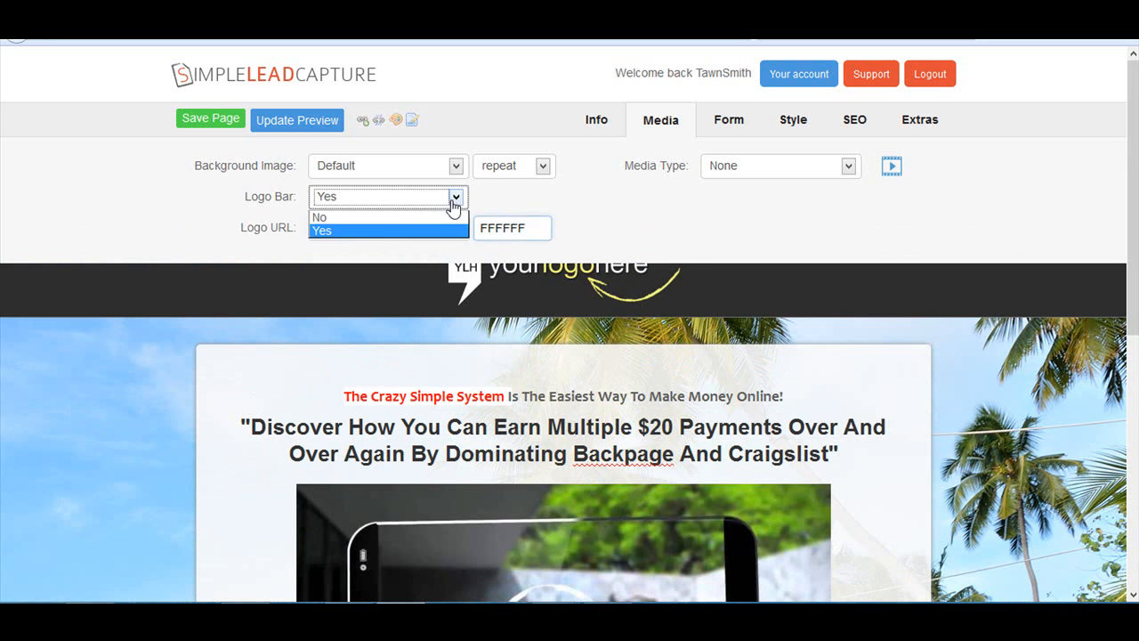
left_click(325, 219)
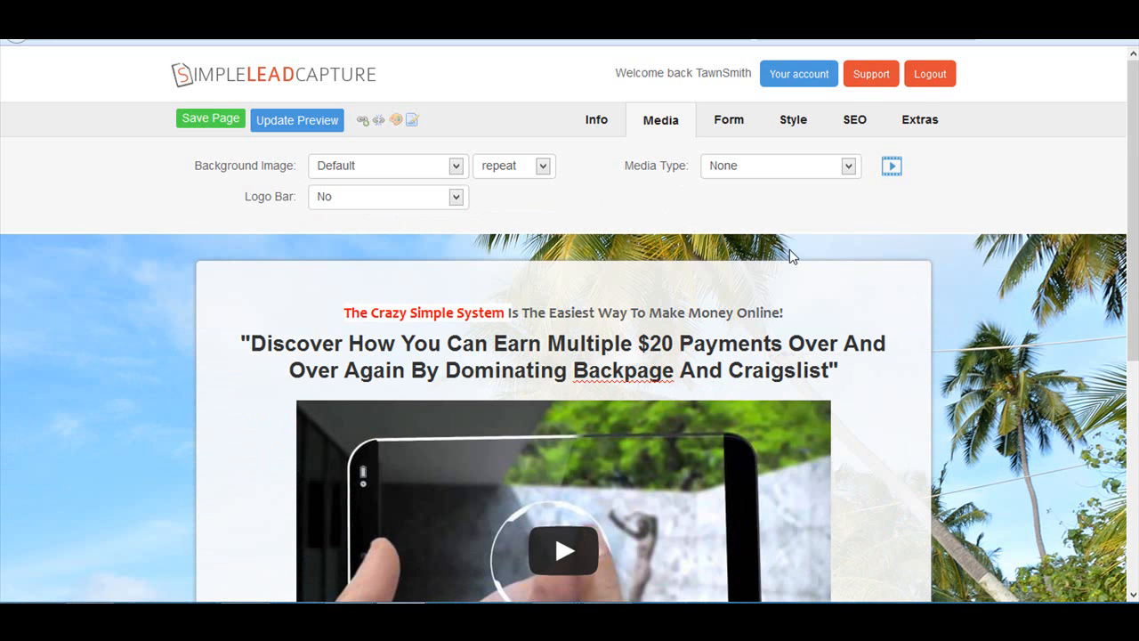
- Try Image as the page's media type and select the Image URL field
left_click(850, 169)
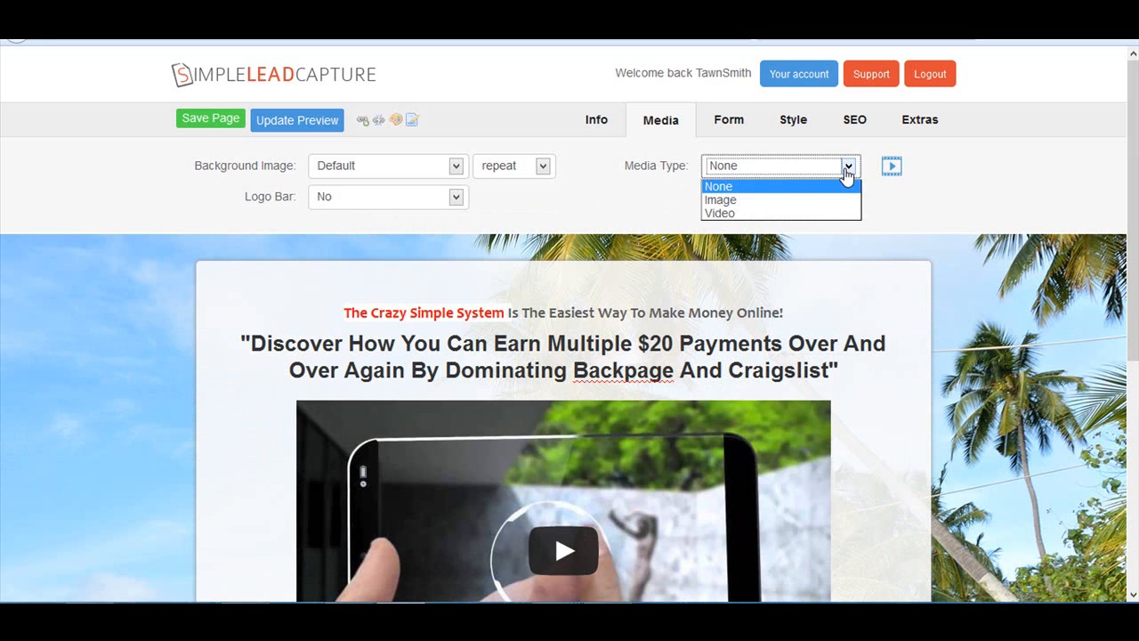
left_click(734, 199)
left_click(721, 203)
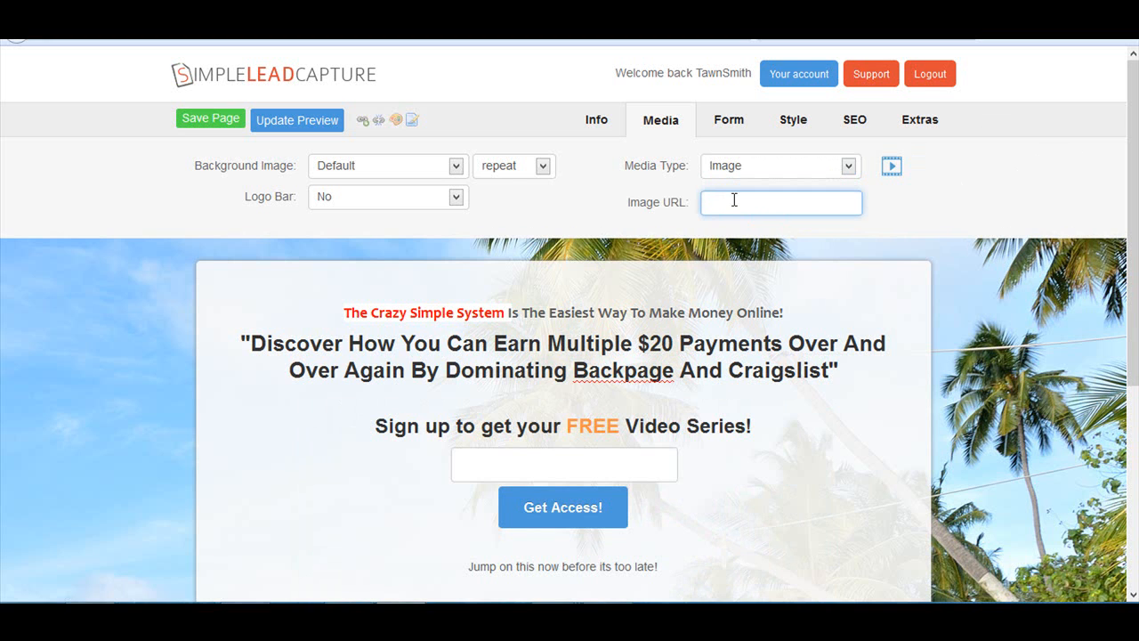
- Set the page's media type to Video and enlarge the Video Embed Code field
left_click(752, 167)
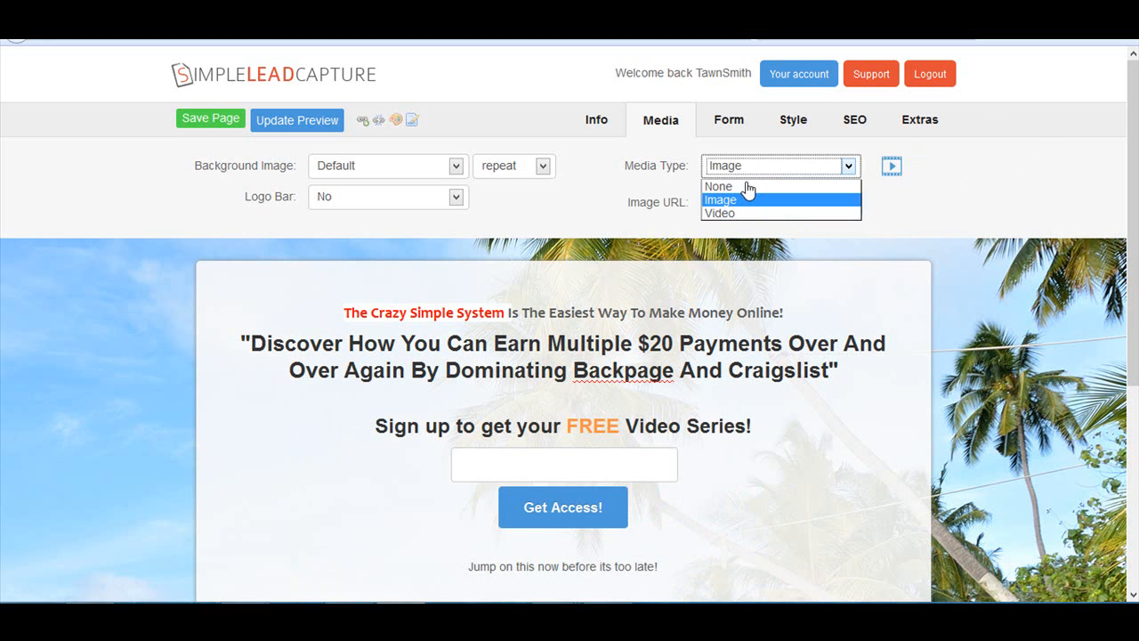
left_click(728, 212)
left_click(769, 214)
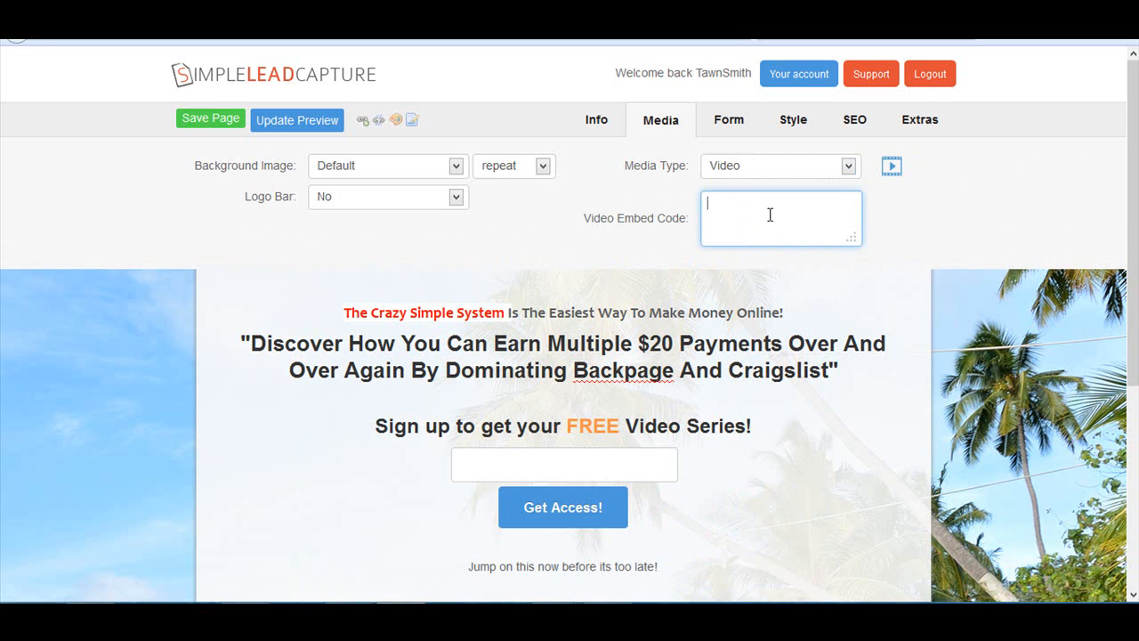
left_click_drag(852, 237, 856, 290)
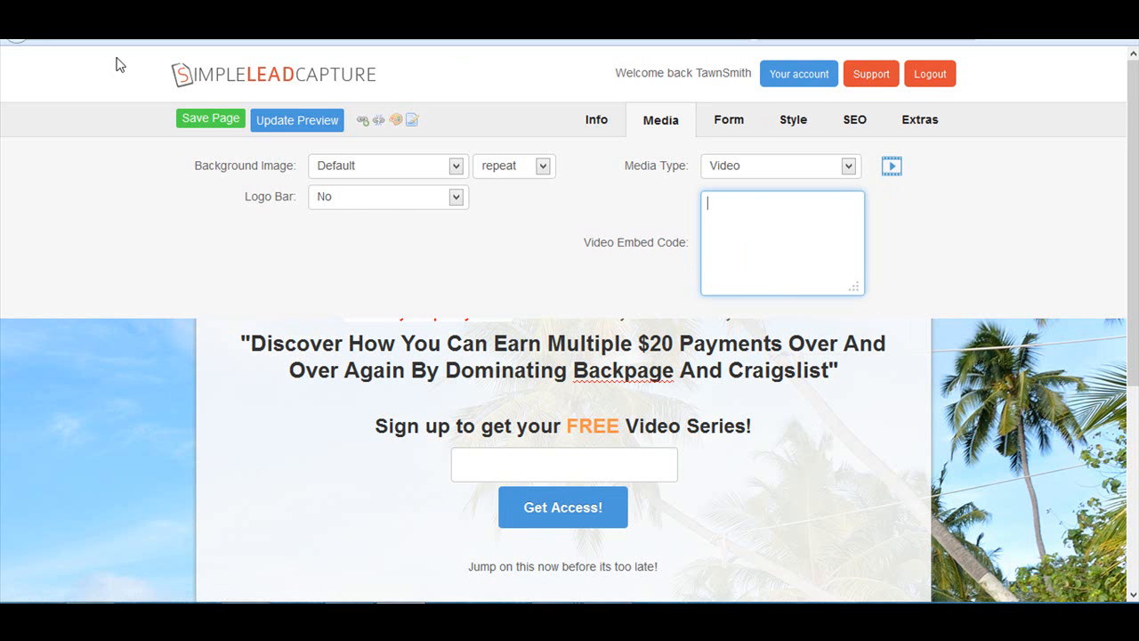
- Switch to YouTube and copy the embed code of the DJ Got Hops video, keeping the video size at 480 × 360
left_click(118, 14)
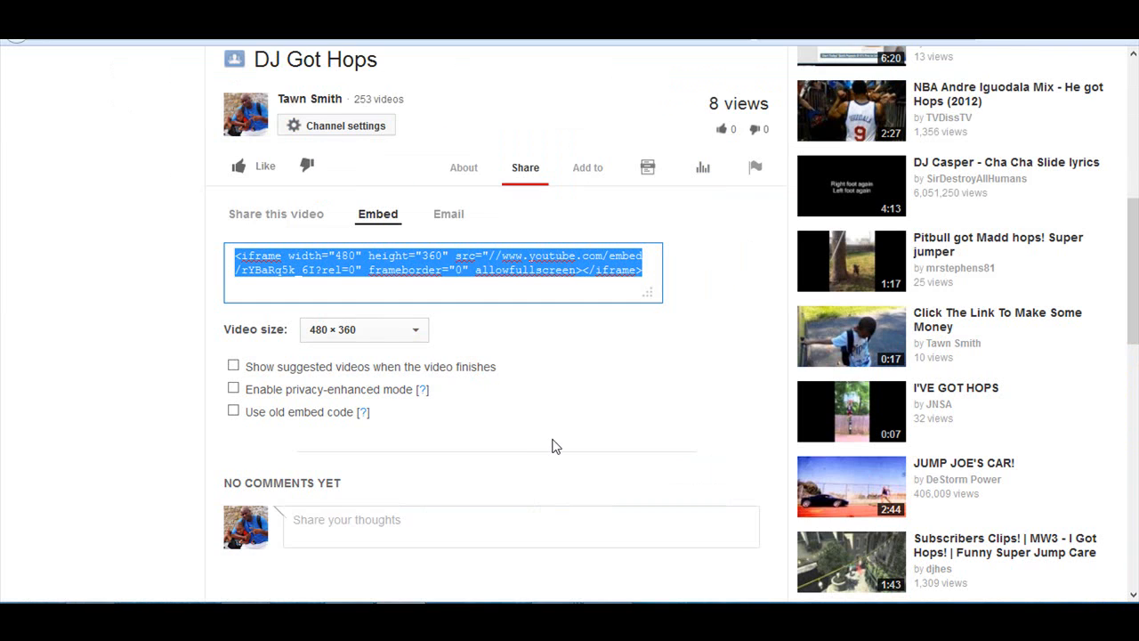
scroll(370, 372, "up", 1)
right_click(367, 358)
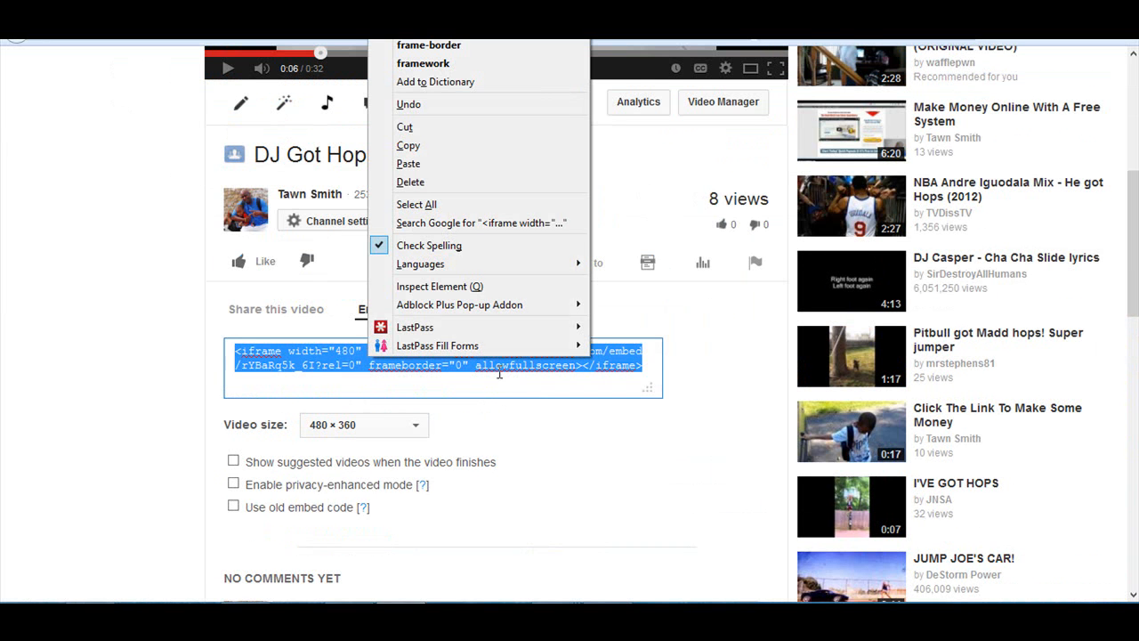
left_click(420, 146)
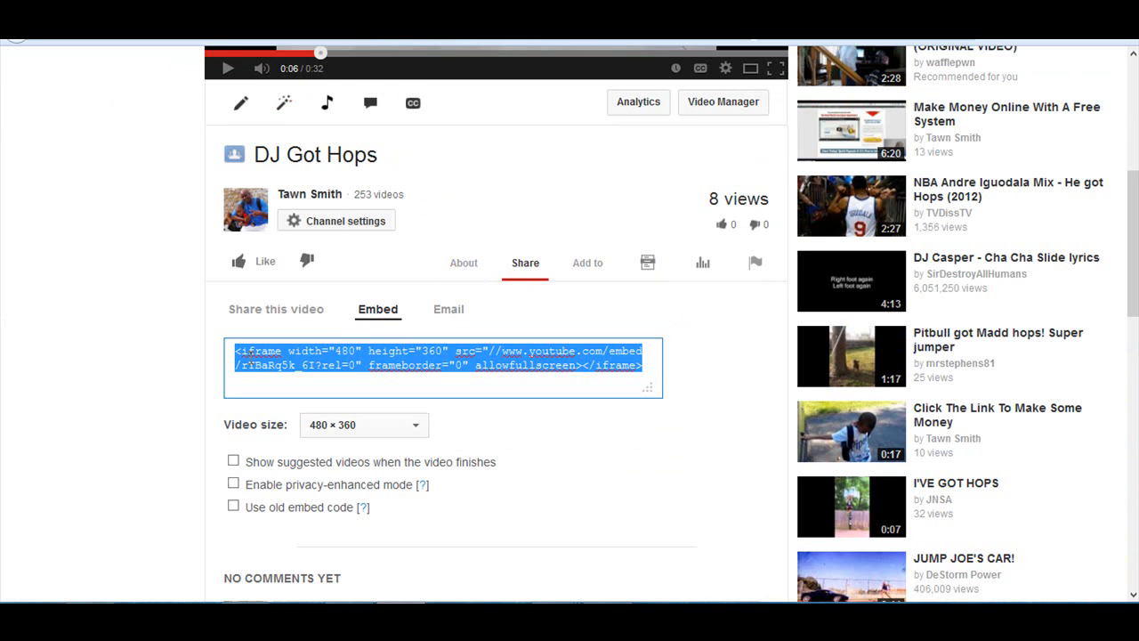
left_click(418, 434)
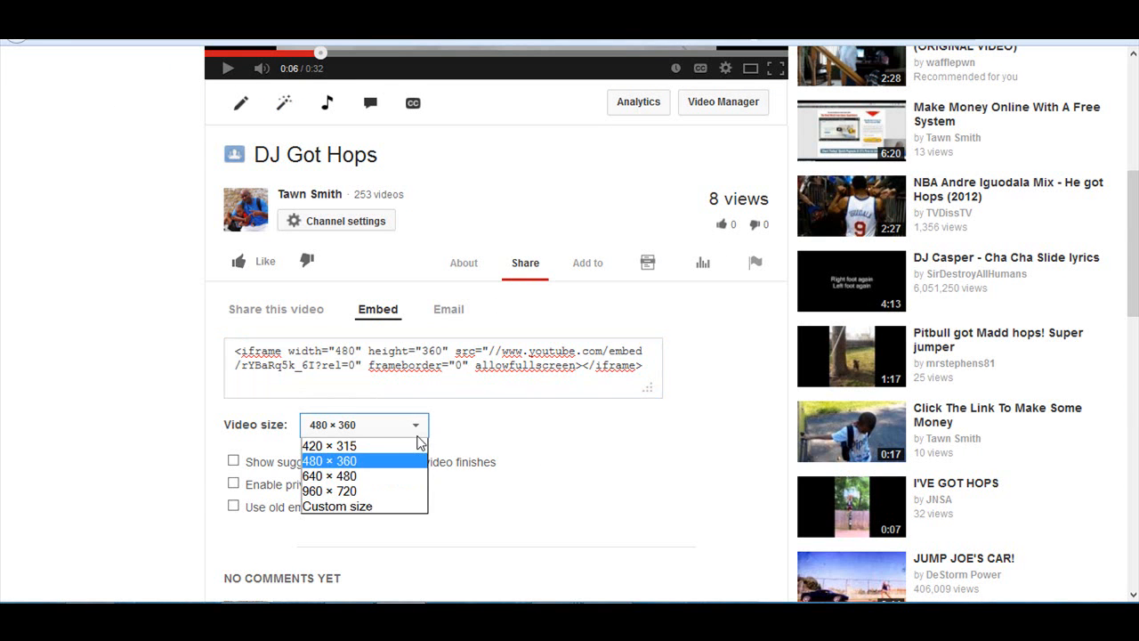
left_click(368, 461)
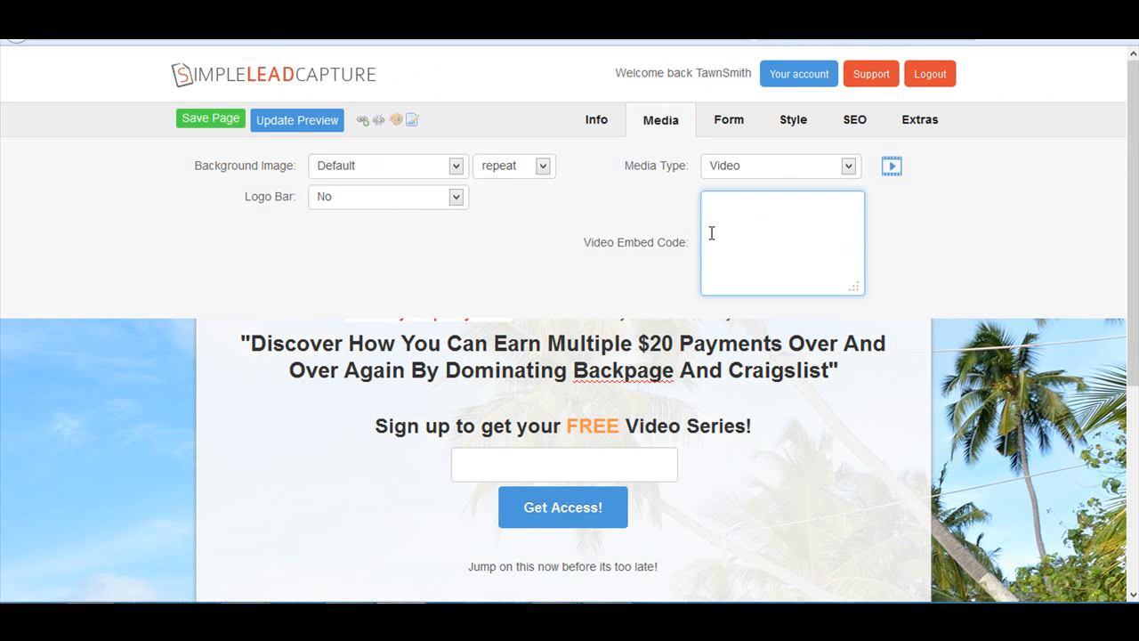
- Return to SimpleLeadCapture and paste the copied YouTube iframe code as the page's video embed code
right_click(712, 233)
left_click(791, 303)
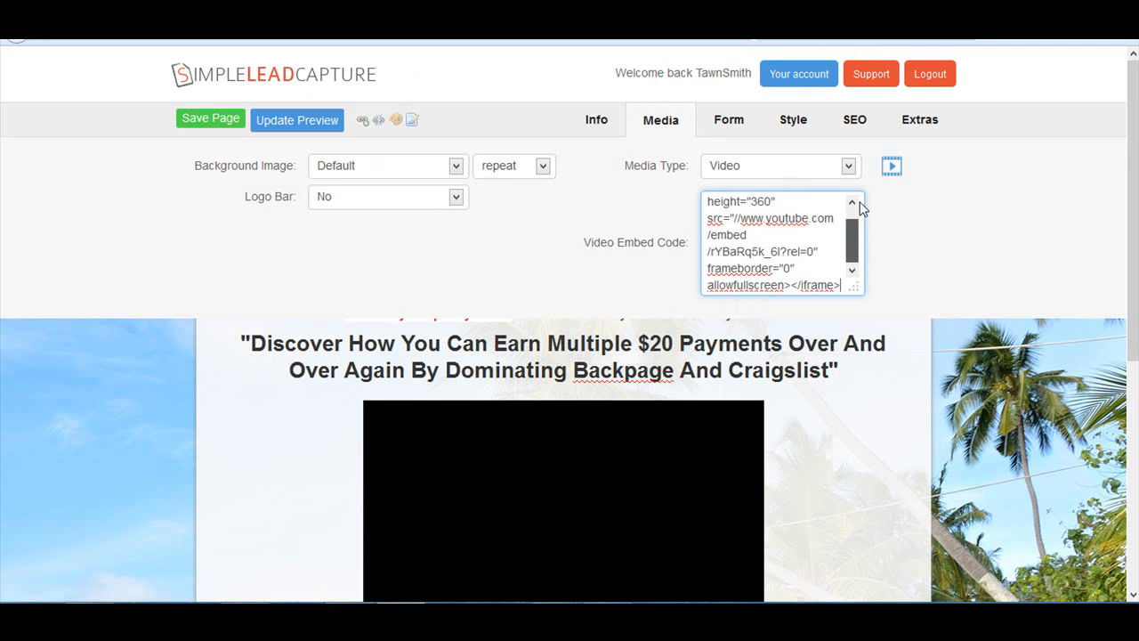
left_click(852, 202)
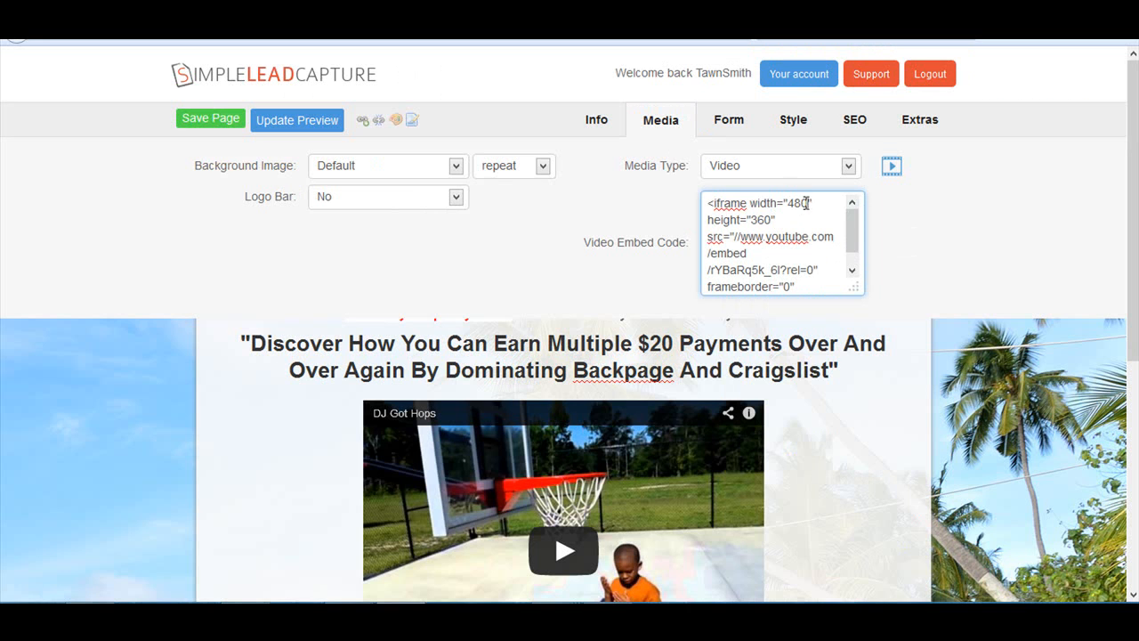
- Set the iframe width in the video embed code to 600 and preview the resized video
left_click_drag(810, 203, 795, 207)
type("60")
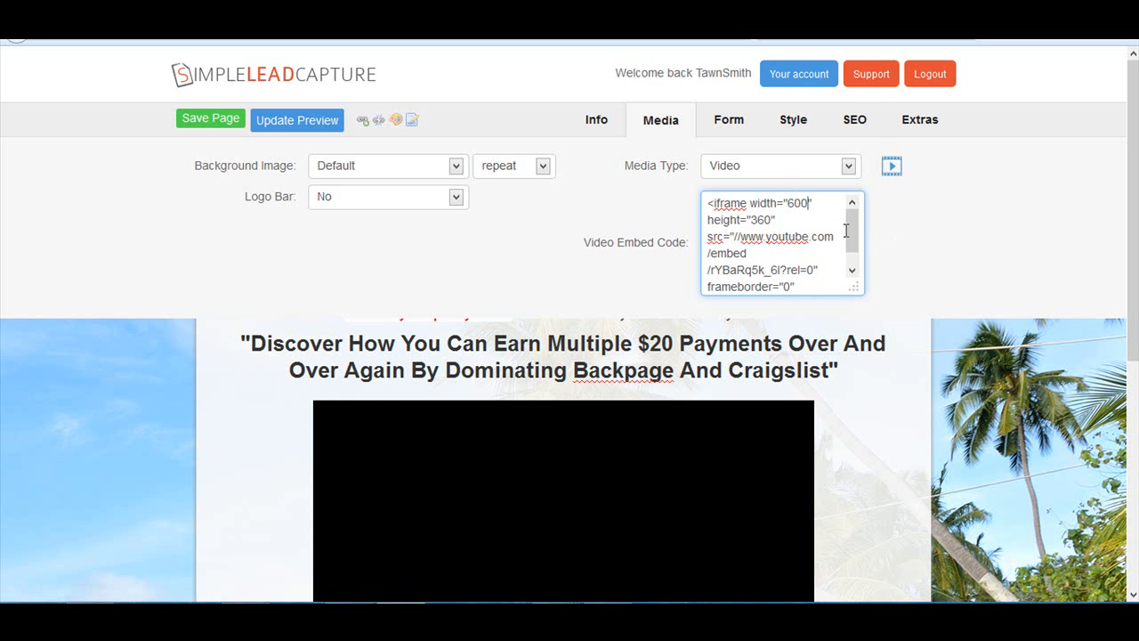
scroll(846, 233, "down", 1)
scroll(902, 247, "down", 1)
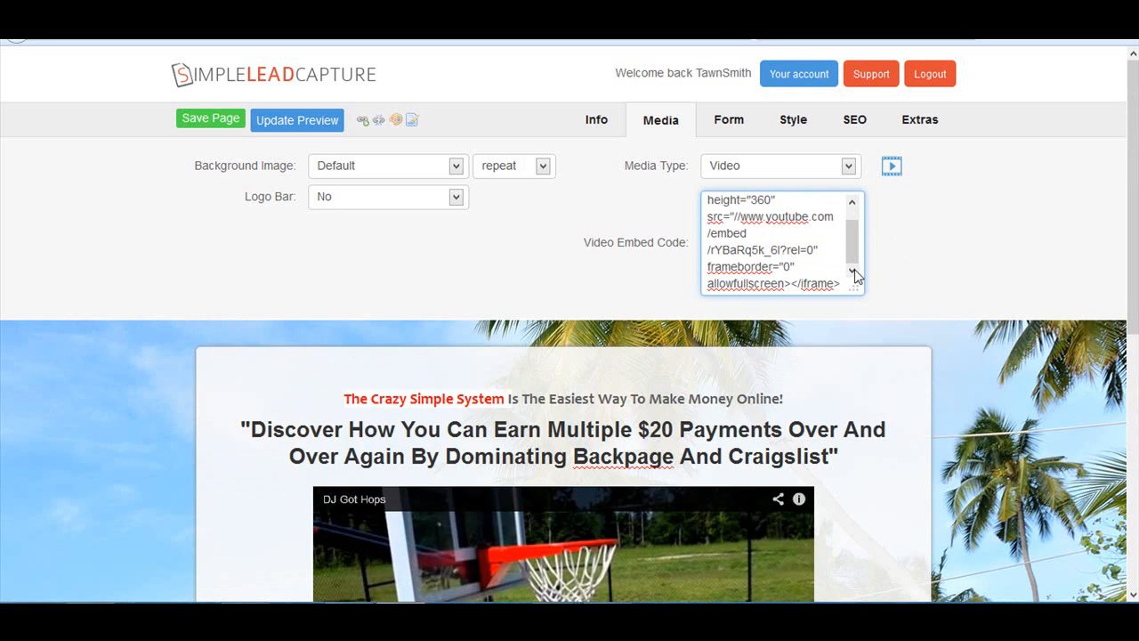
- Set the iframe width in the video embed code to 620 and check the video on the page
left_click_drag(855, 233, 854, 219)
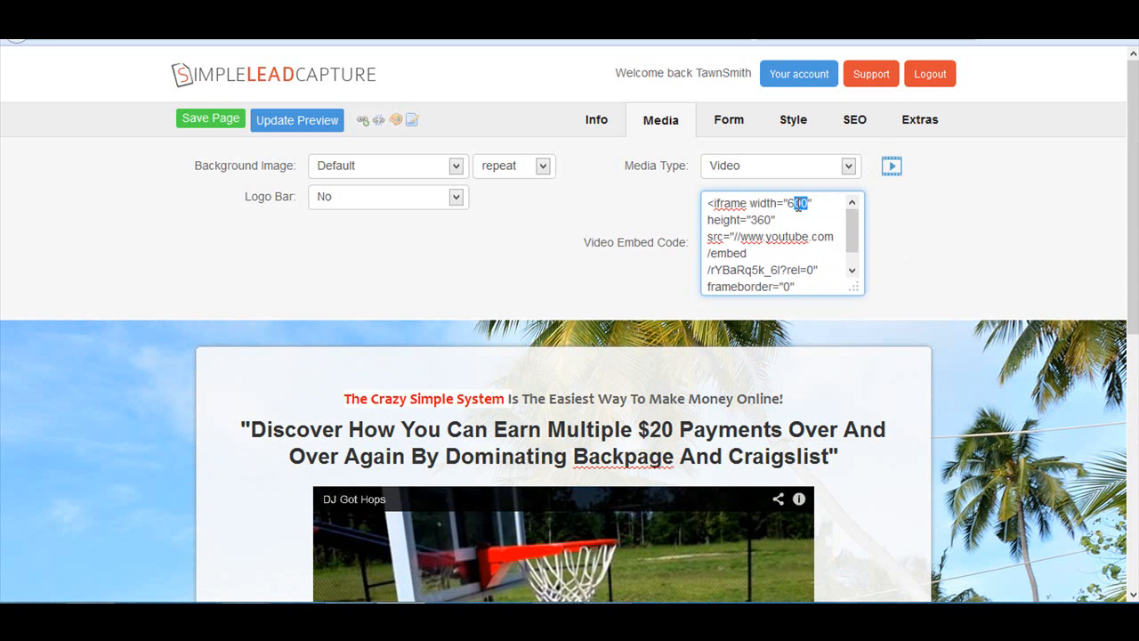
type("2")
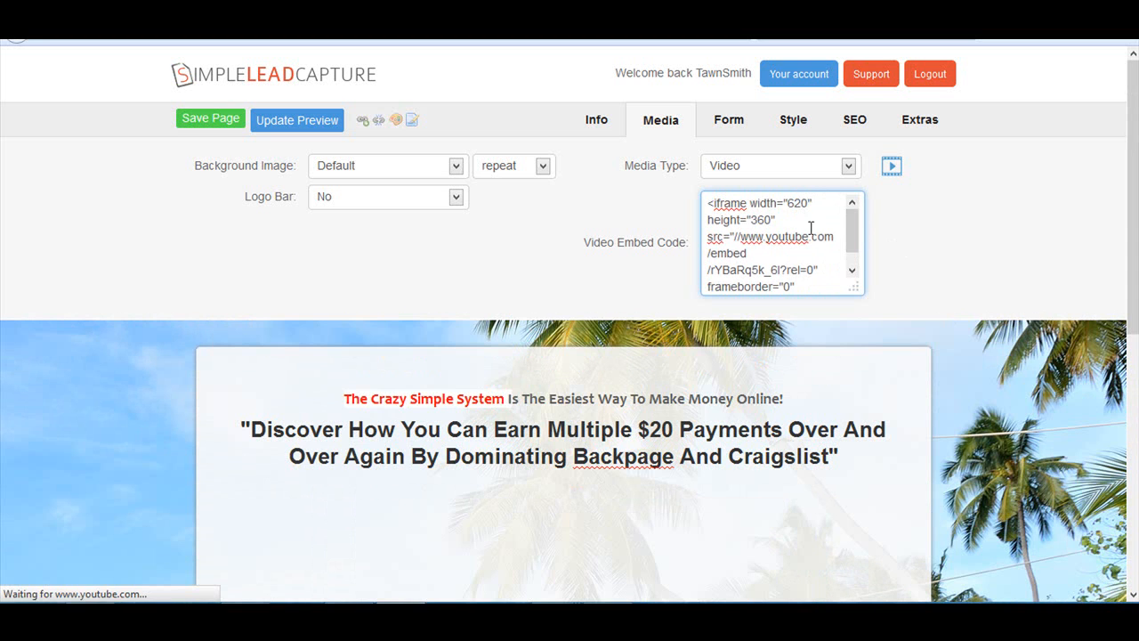
left_click_drag(853, 238, 941, 285)
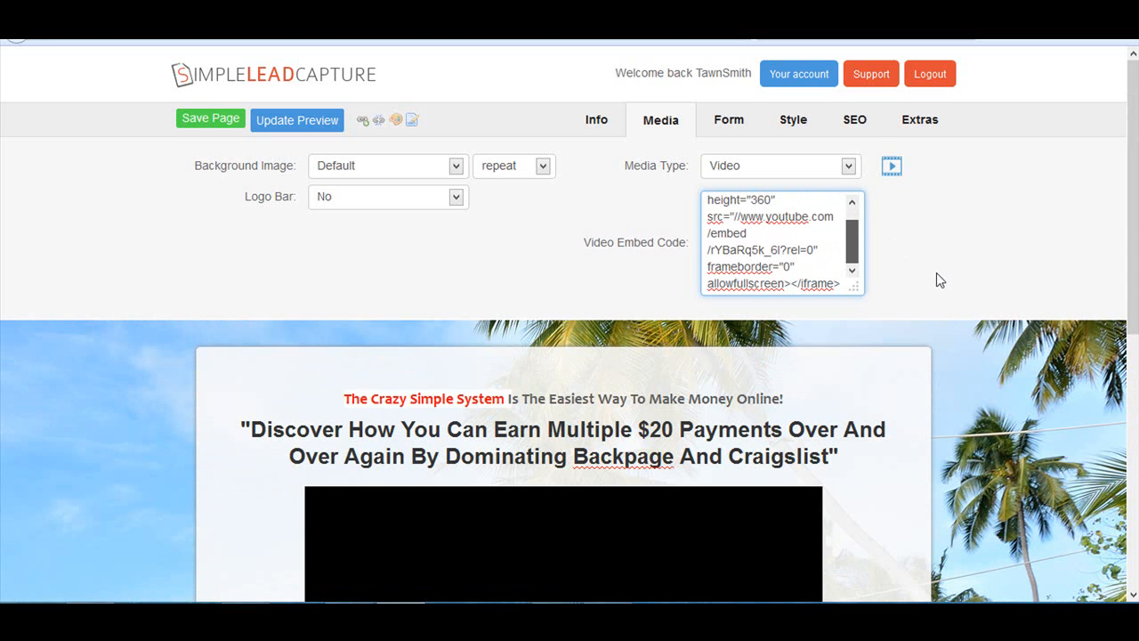
scroll(1065, 416, "down", 2)
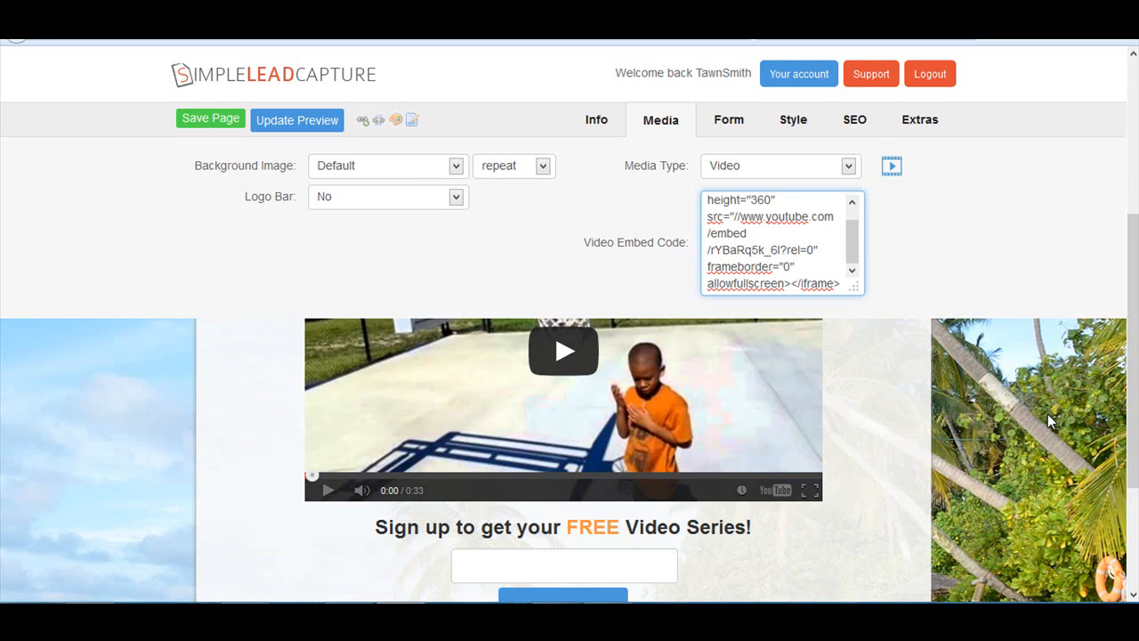
scroll(1050, 413, "up", 3)
scroll(841, 288, "down", 1)
left_click_drag(854, 237, 851, 212)
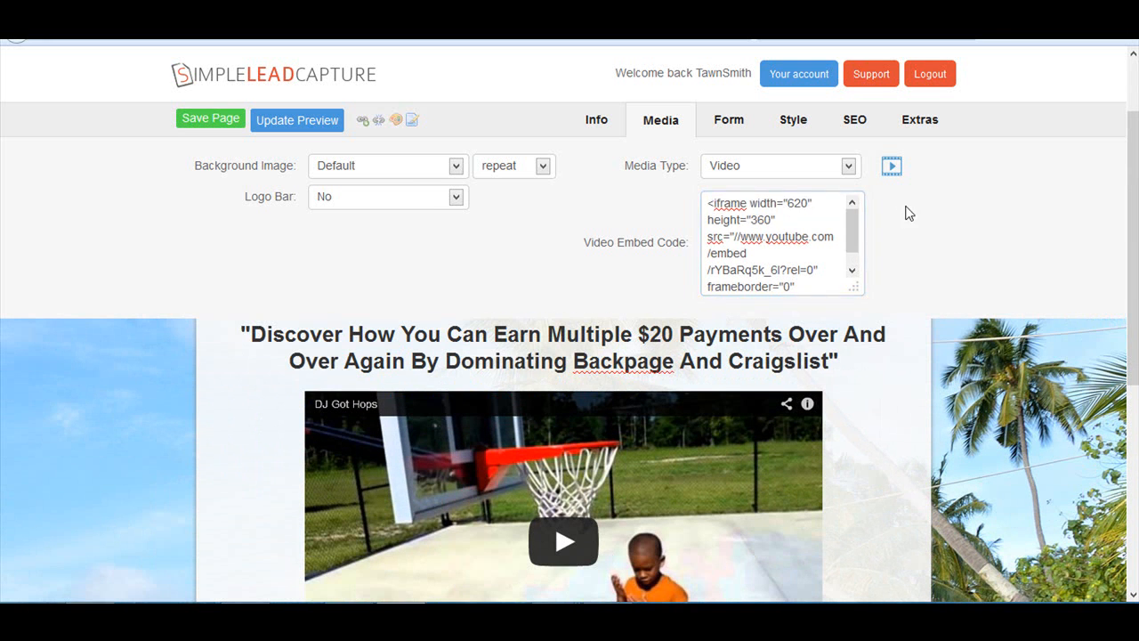
- Open the page's form settings, select the Optin Code field and check the default sign-up form in the preview
left_click_drag(1126, 204, 1131, 131)
left_click(727, 130)
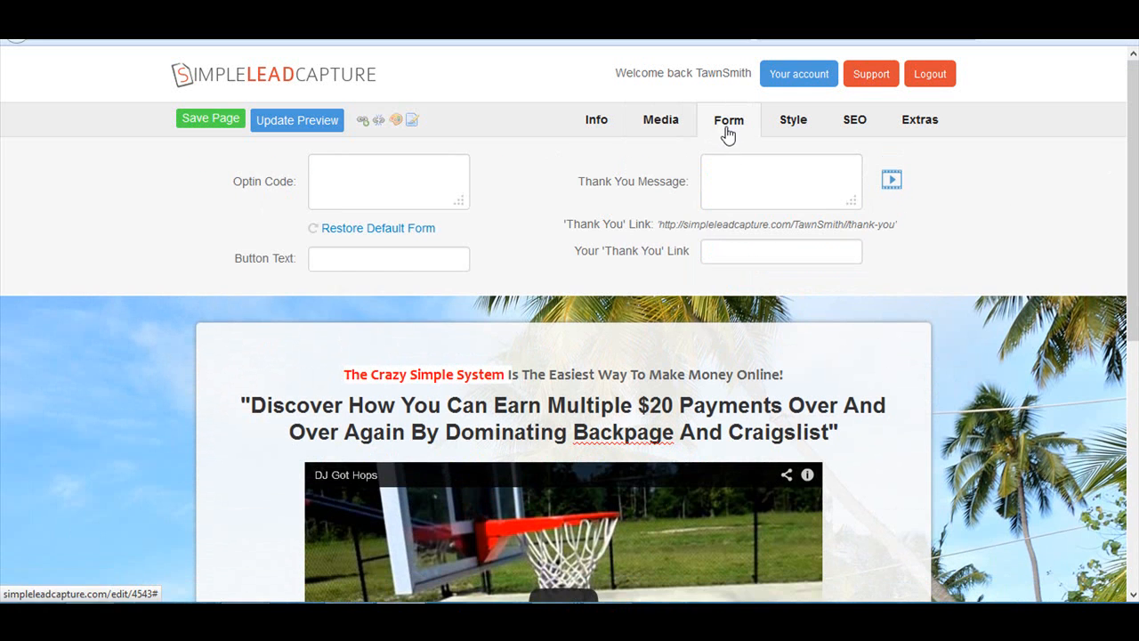
left_click(365, 171)
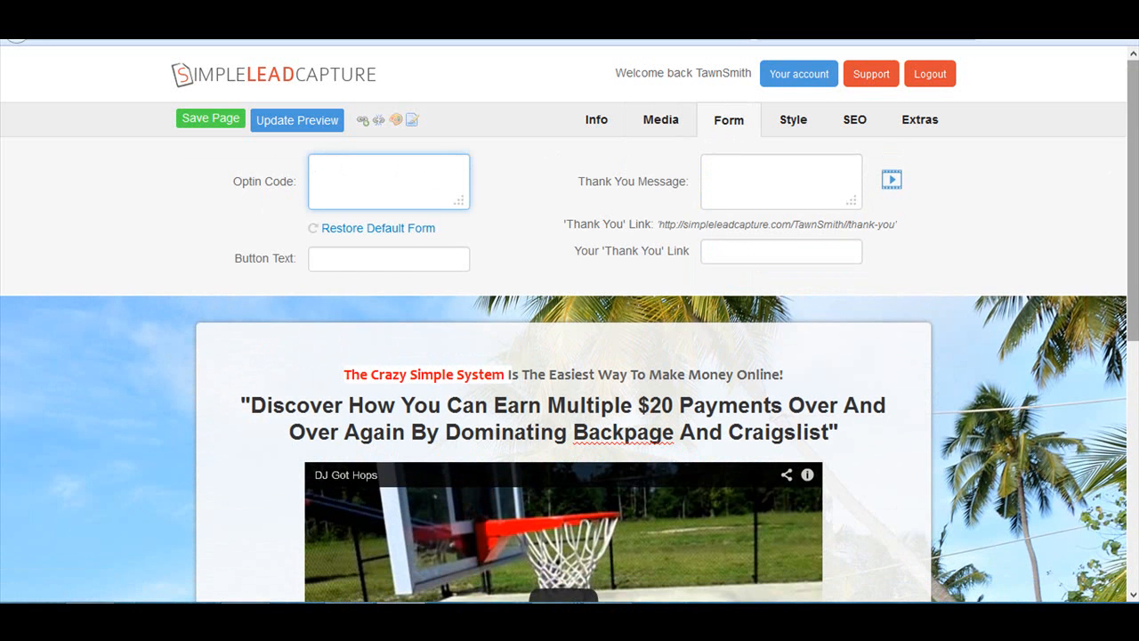
scroll(681, 476, "down", 5)
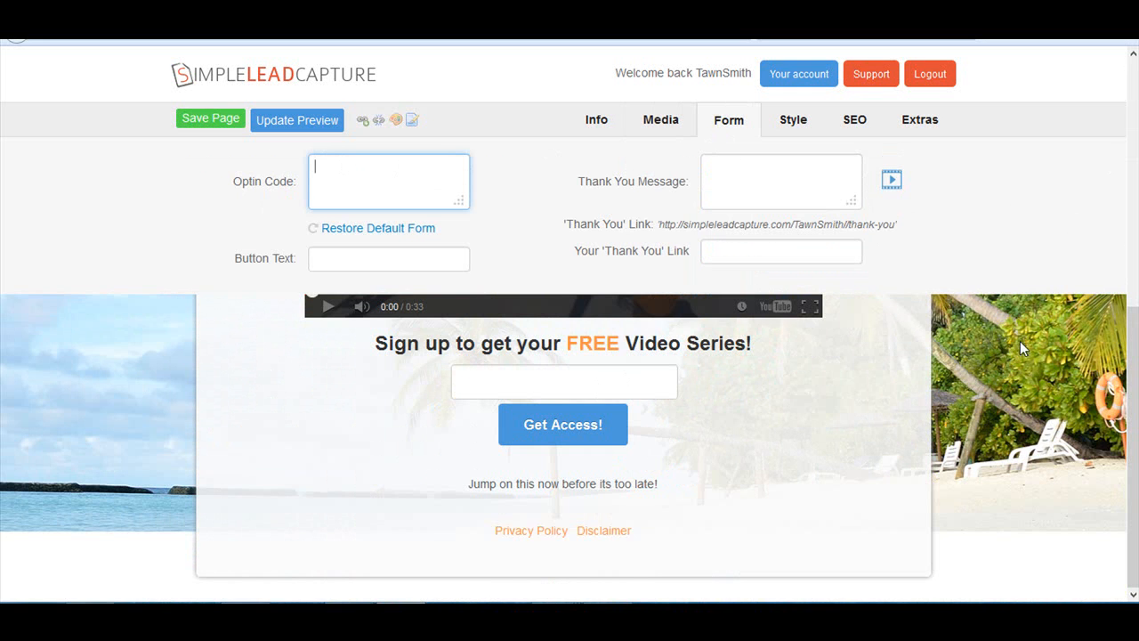
scroll(1135, 205, "up", 3)
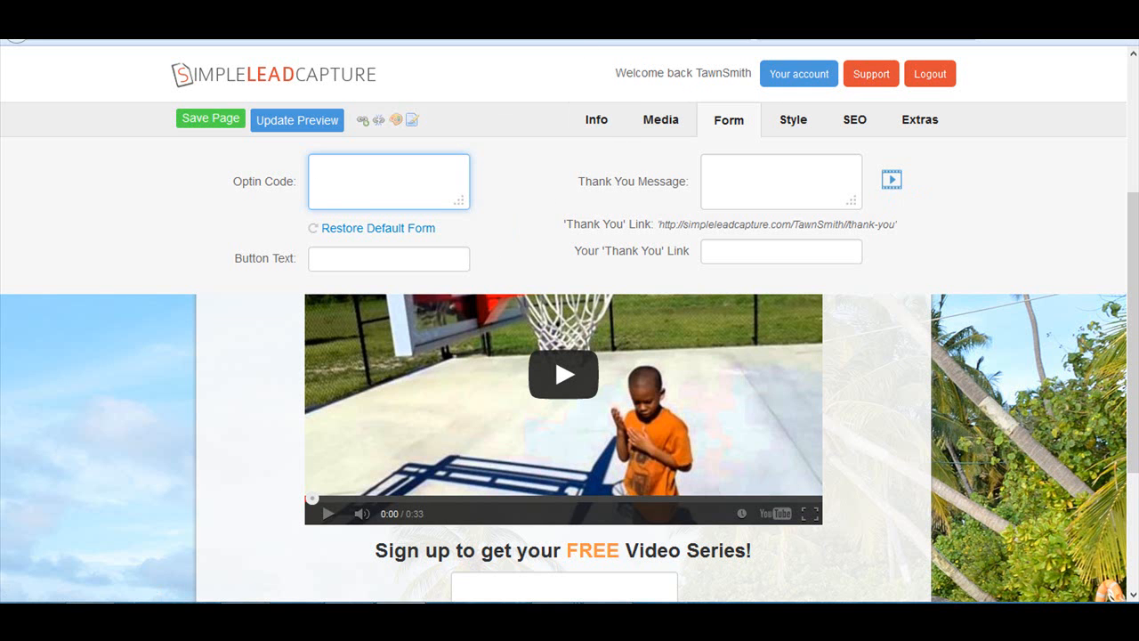
- Switch to AWeber and copy the web form's entire Raw HTML Version code
left_click(739, 9)
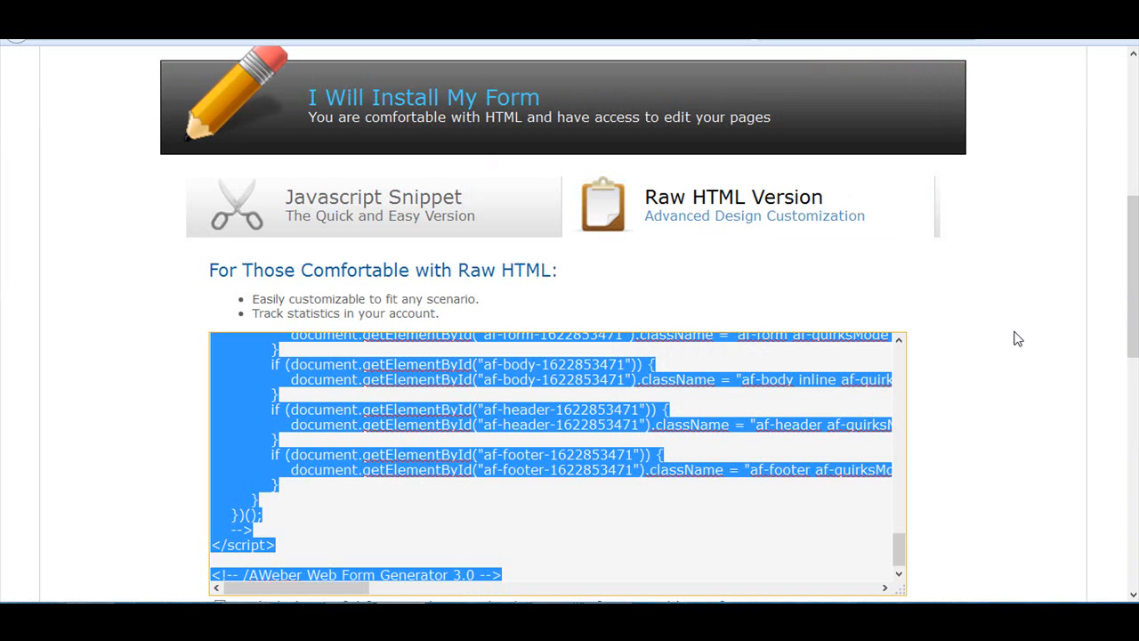
left_click_drag(1137, 320, 1137, 202)
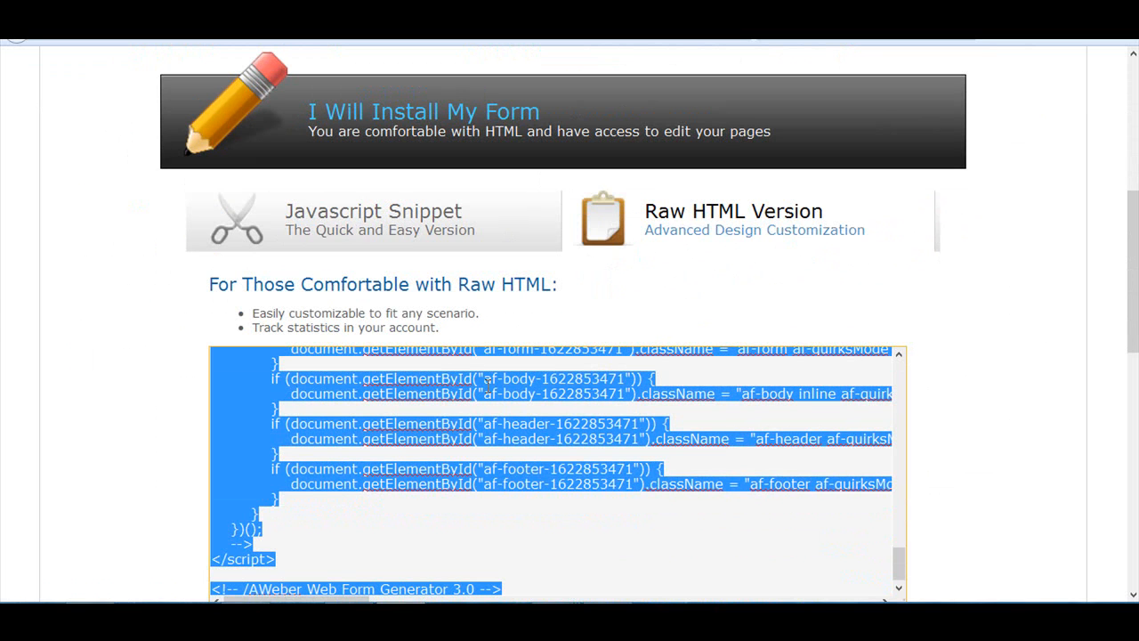
right_click(488, 384)
left_click(540, 171)
- Return to SimpleLeadCapture and paste the AWeber form HTML as the page's optin code
left_click(808, 12)
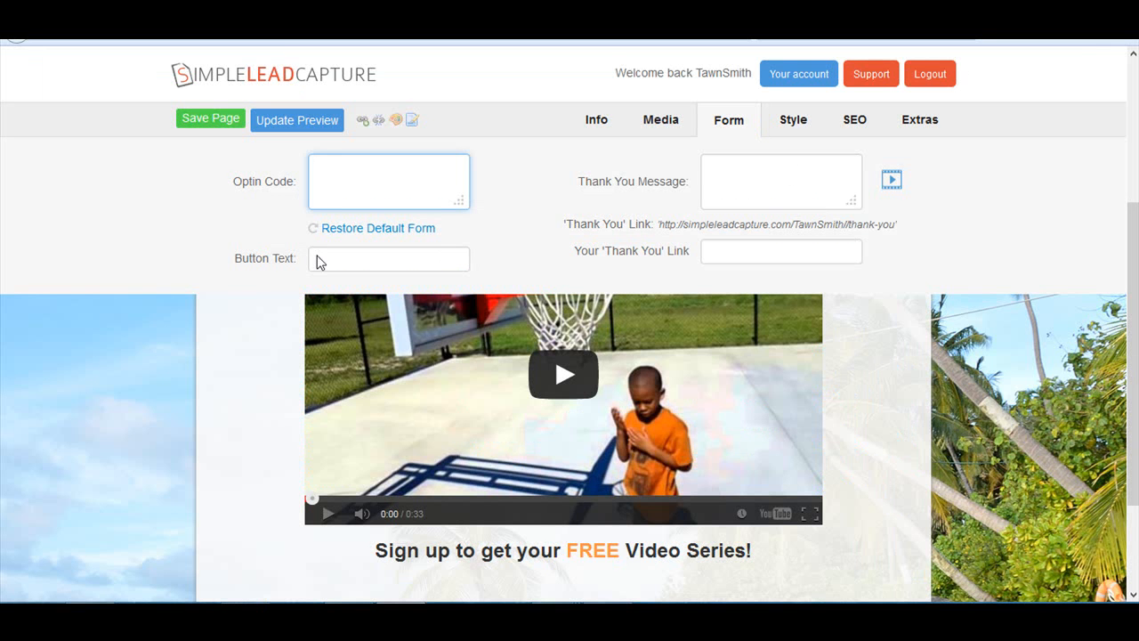
right_click(323, 169)
left_click(364, 243)
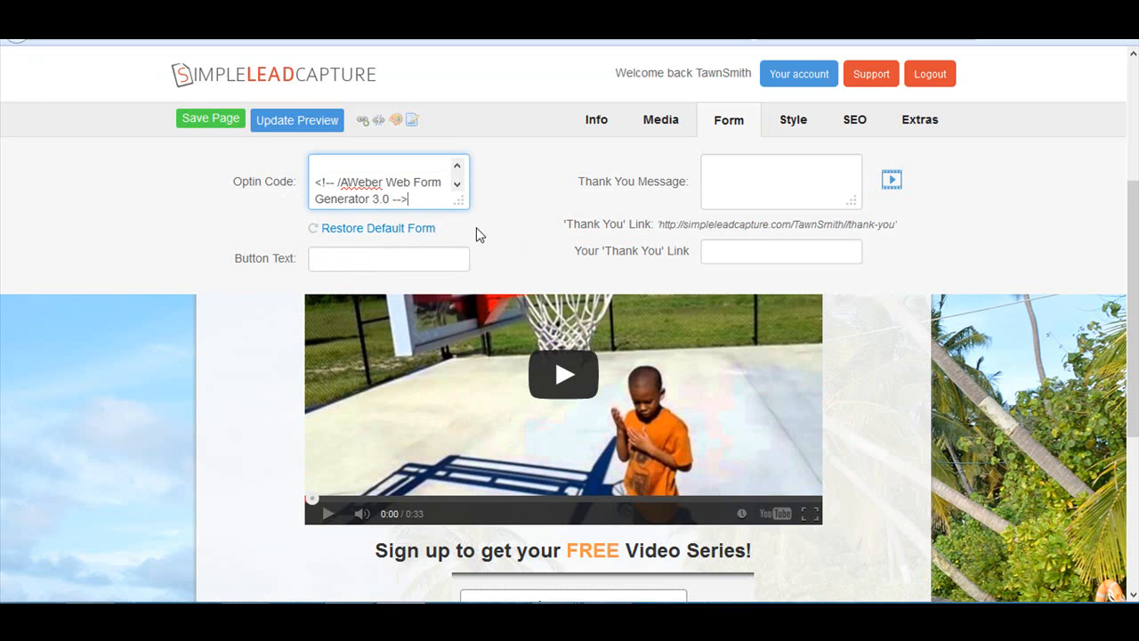
- Review the Button Text and Thank You Message fields in the form settings and examine the optin form in the page preview
left_click_drag(407, 199, 372, 199)
left_click(327, 257)
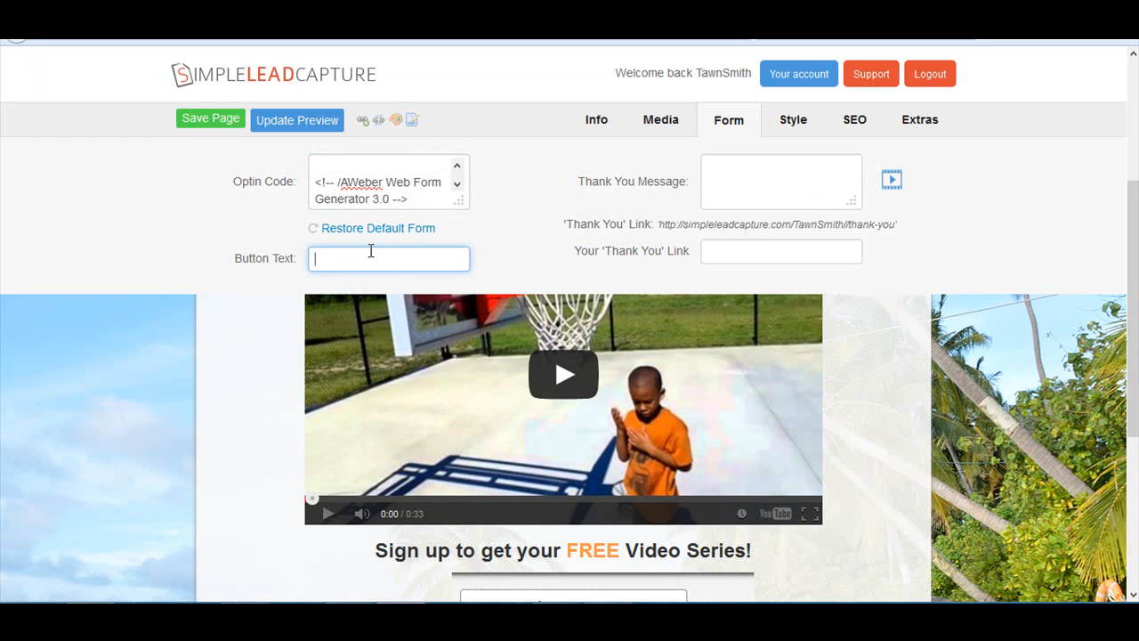
scroll(499, 449, "down", 5)
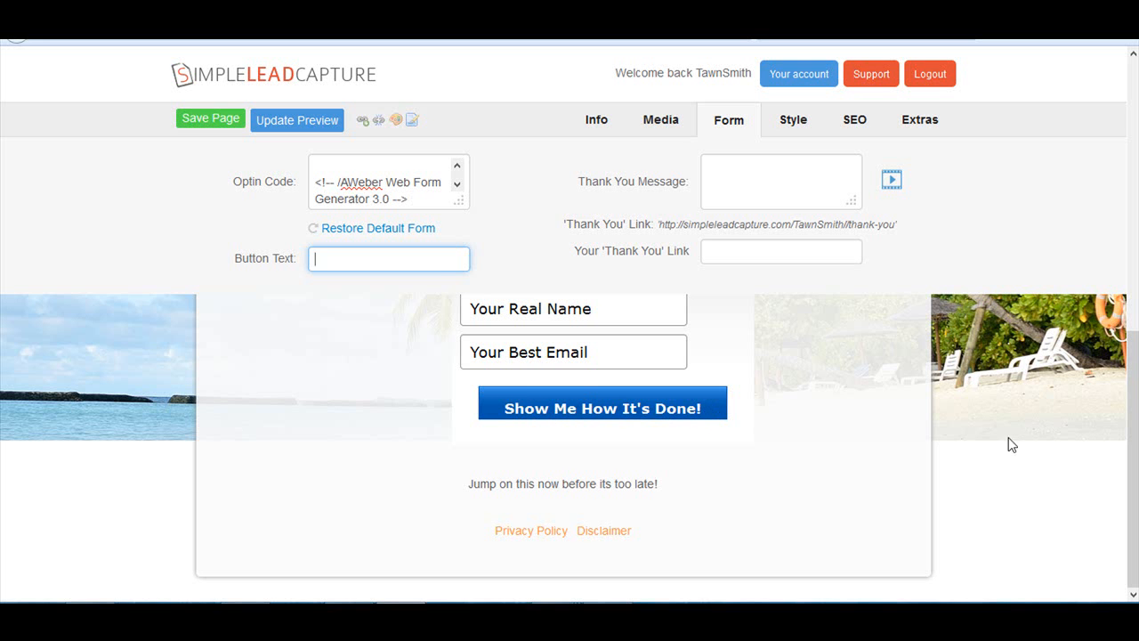
left_click_drag(1134, 396, 1134, 339)
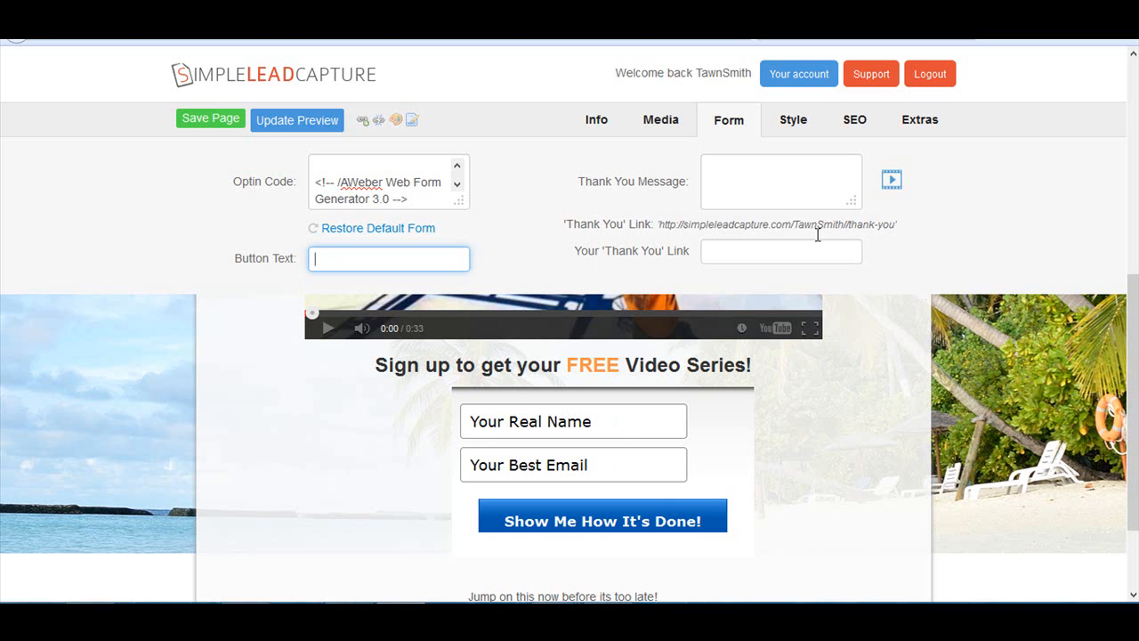
left_click(753, 188)
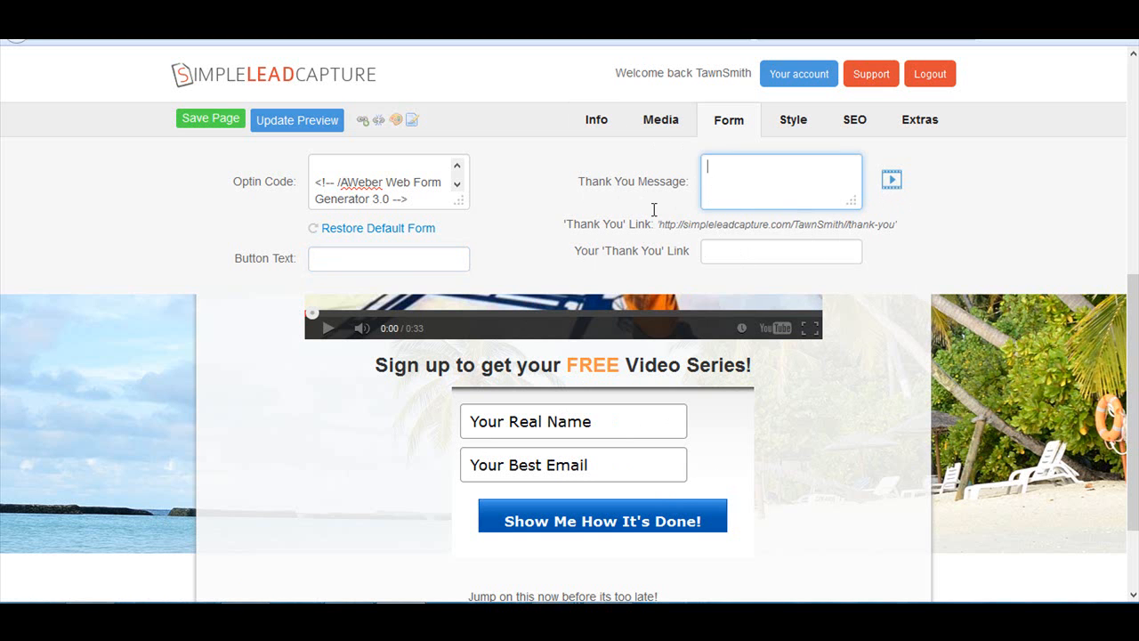
scroll(635, 489, "up", 5)
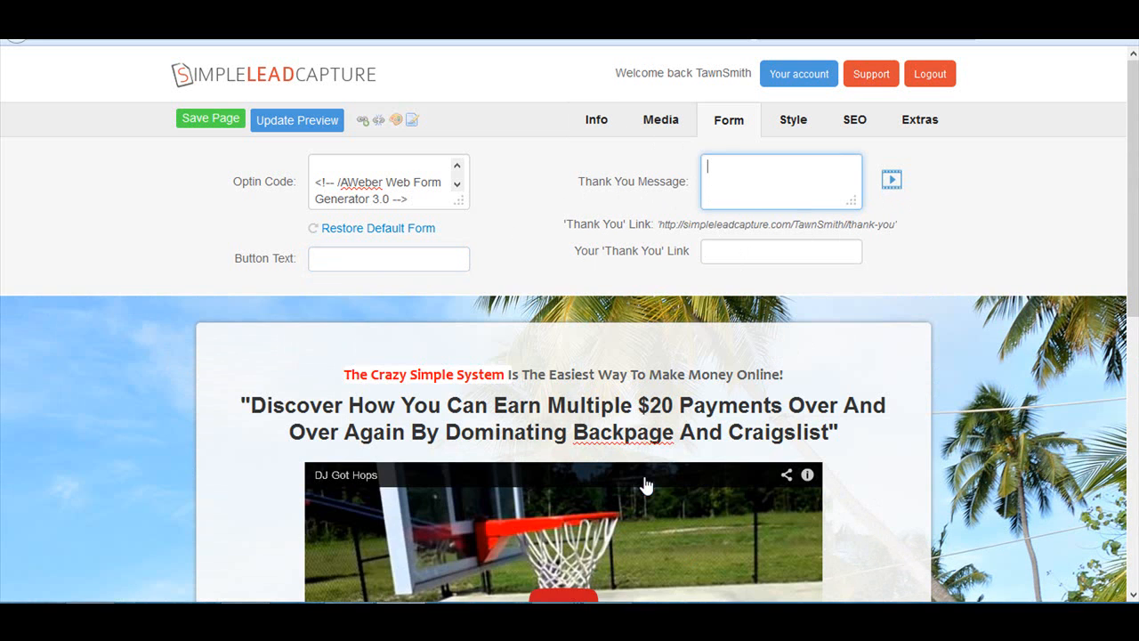
scroll(755, 389, "down", 4)
scroll(756, 389, "down", 3)
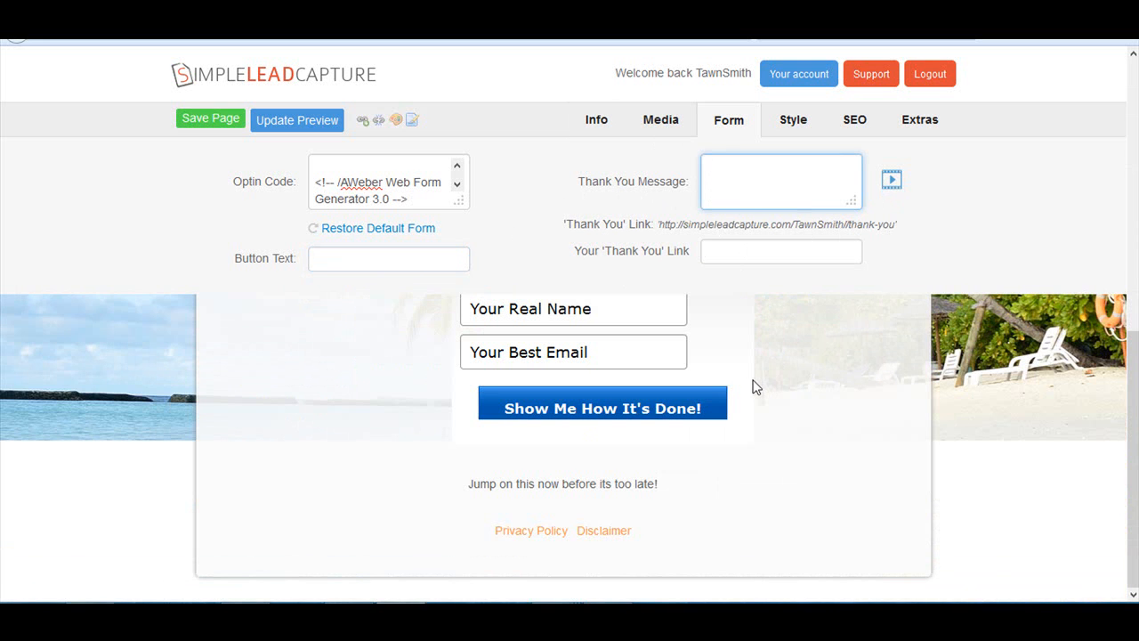
scroll(761, 425, "up", 5)
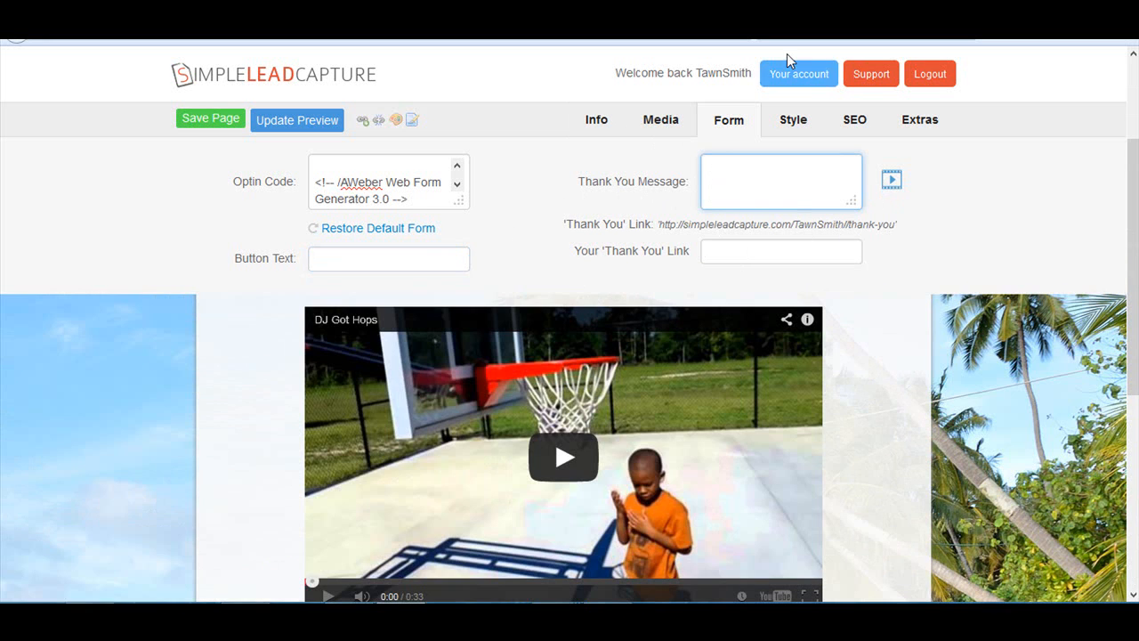
- Open the page's style settings and view the background color and the available button styles
left_click(786, 132)
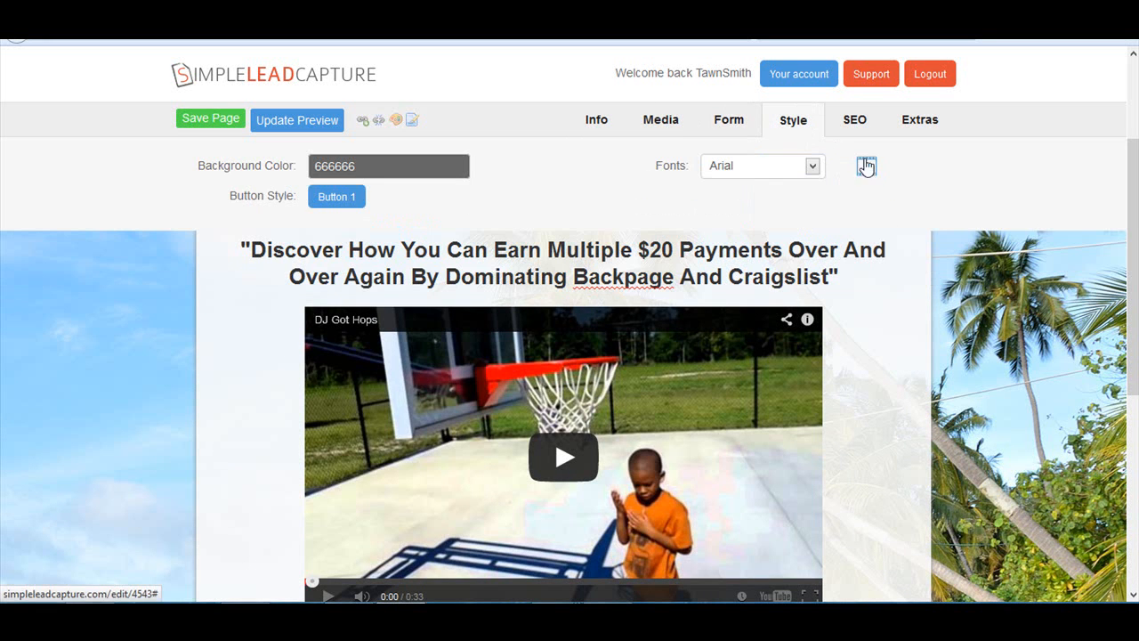
left_click(355, 169)
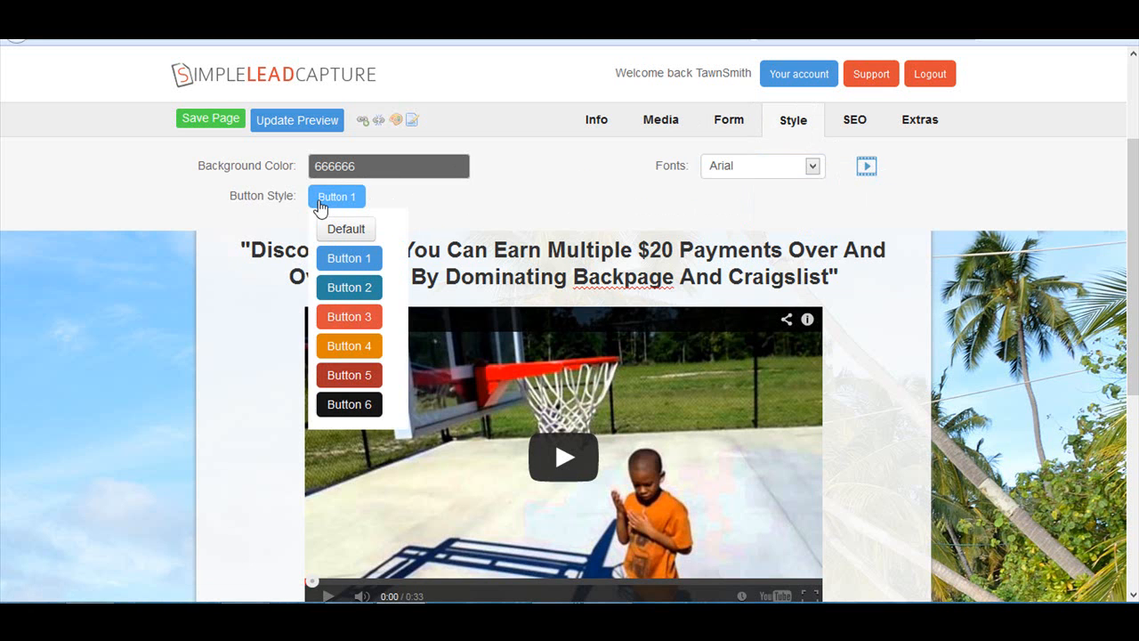
mouse_move(334, 213)
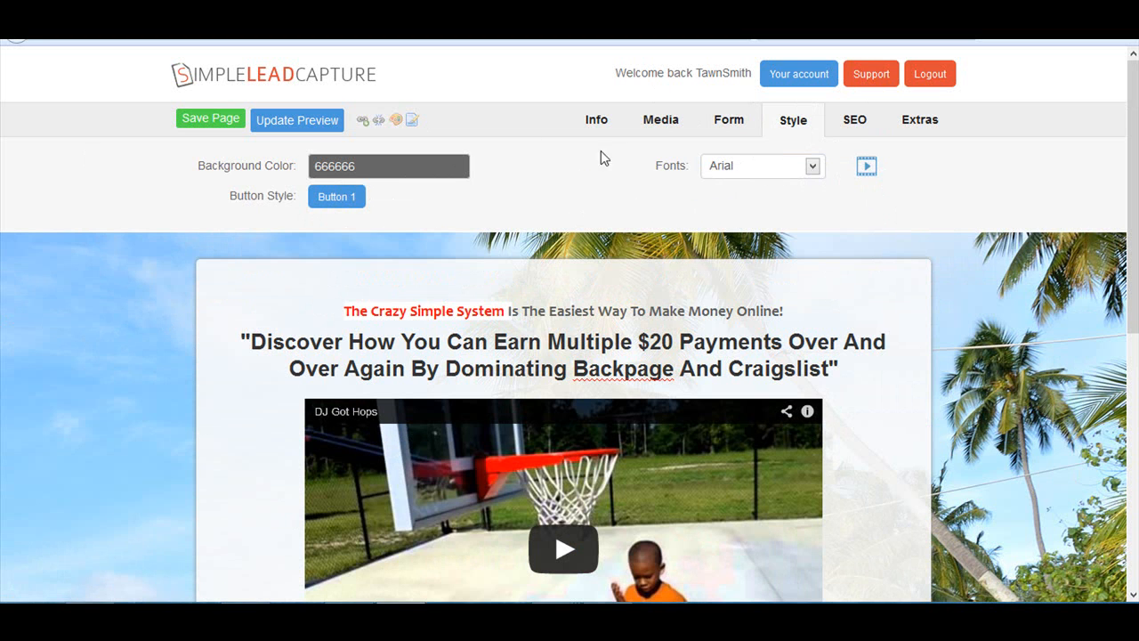
- Try the Calibri, Times and Courier fonts on the page one after another
left_click(812, 167)
left_click(741, 307)
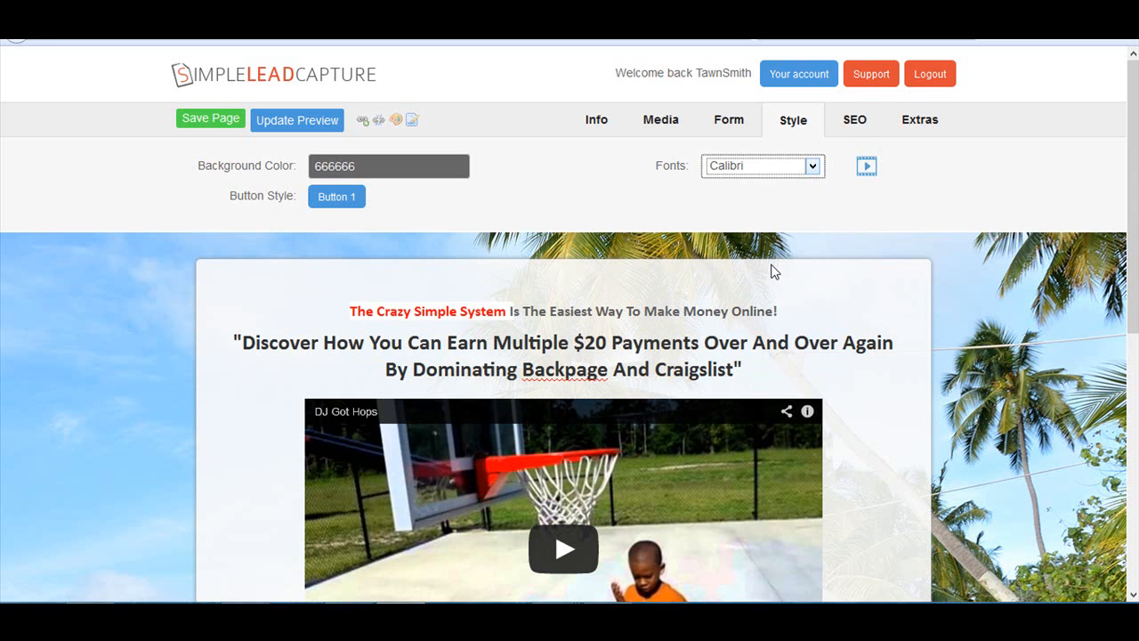
left_click(812, 168)
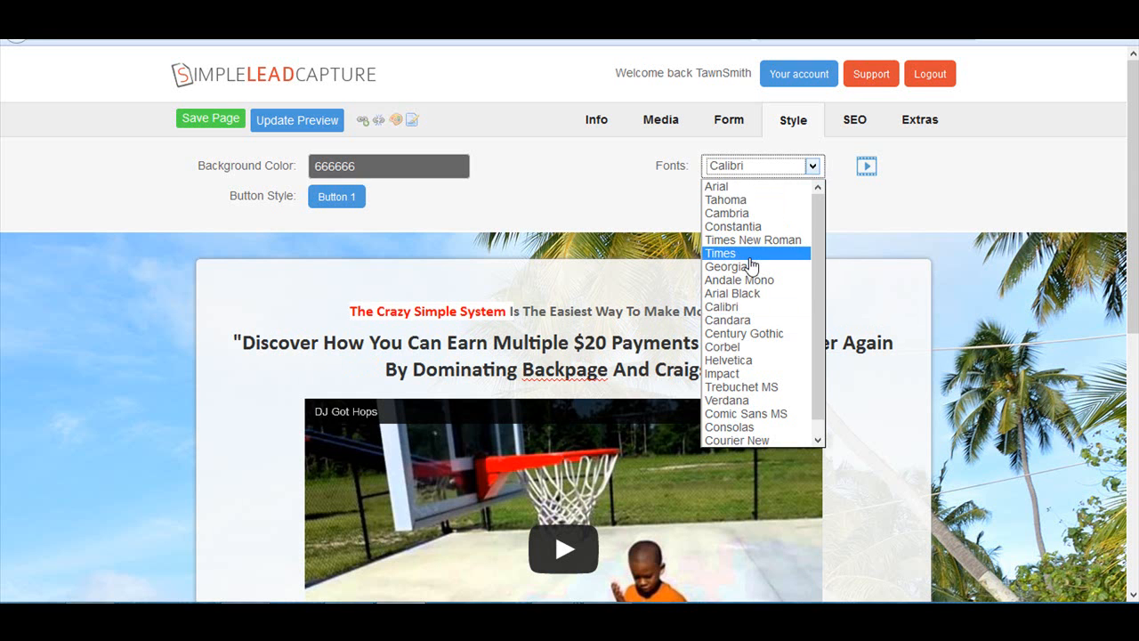
left_click(750, 255)
left_click(812, 168)
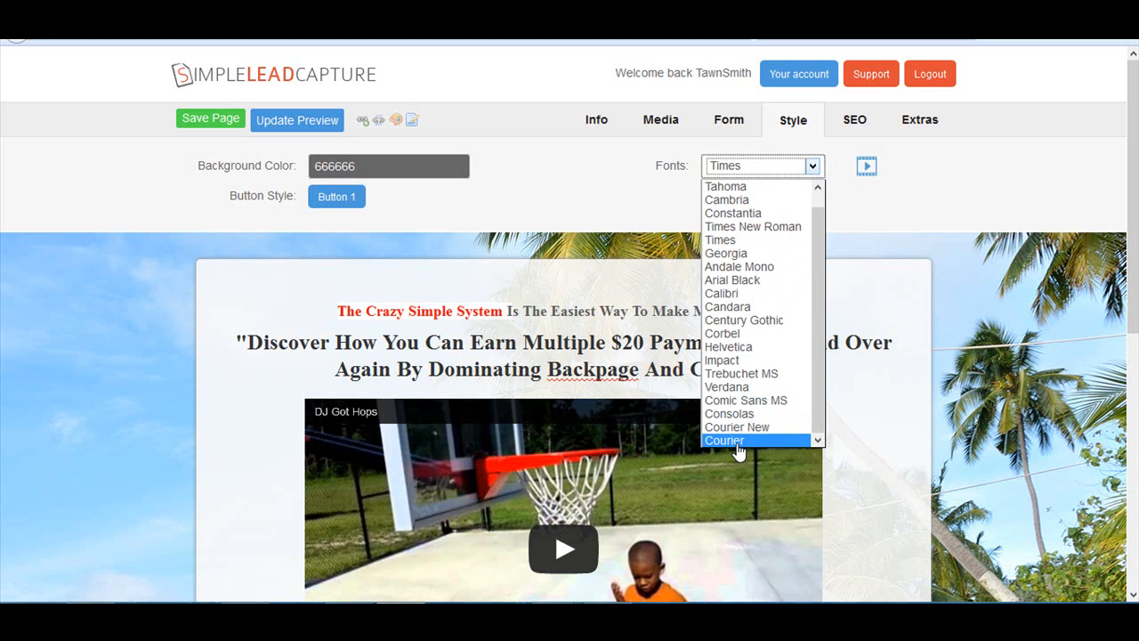
left_click(725, 441)
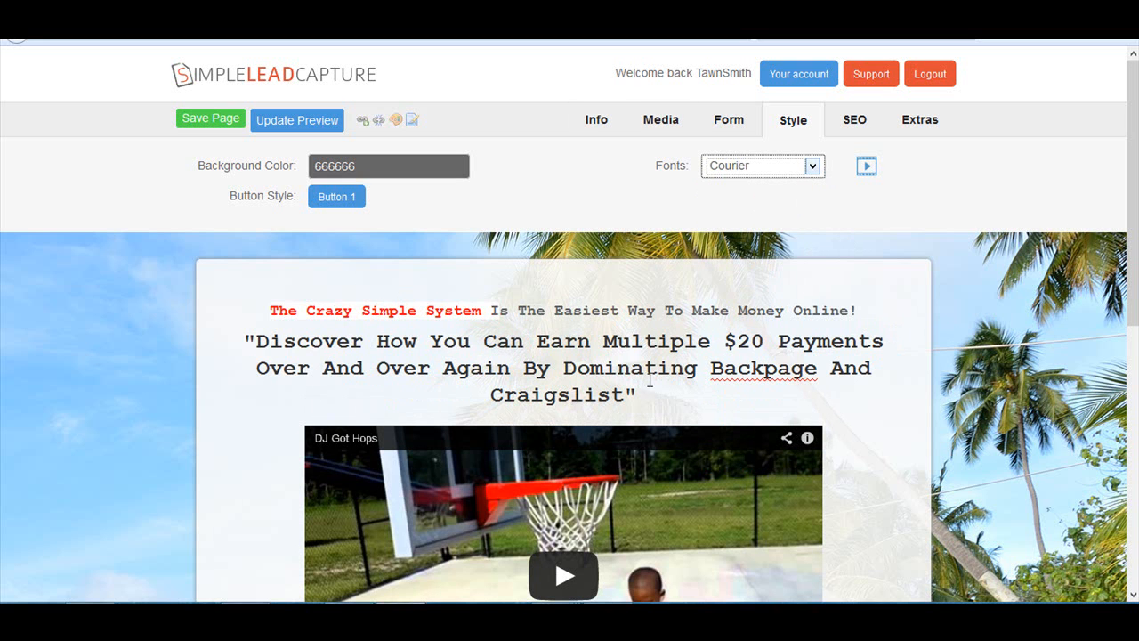
- Set the page's font to Arial
left_click(813, 167)
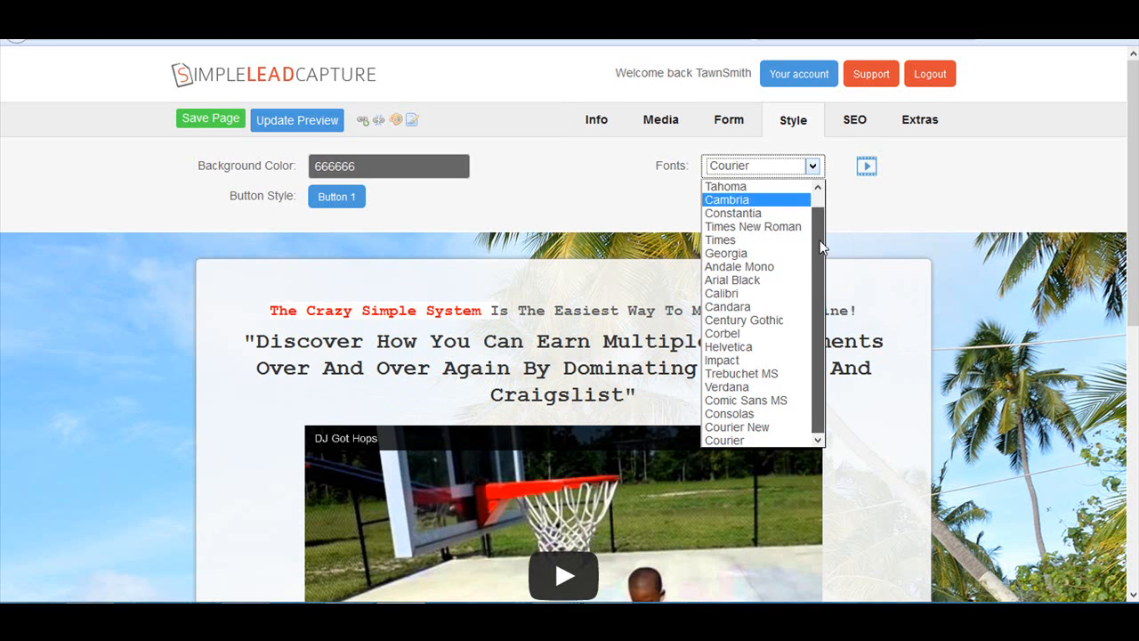
scroll(741, 210, "up", 1)
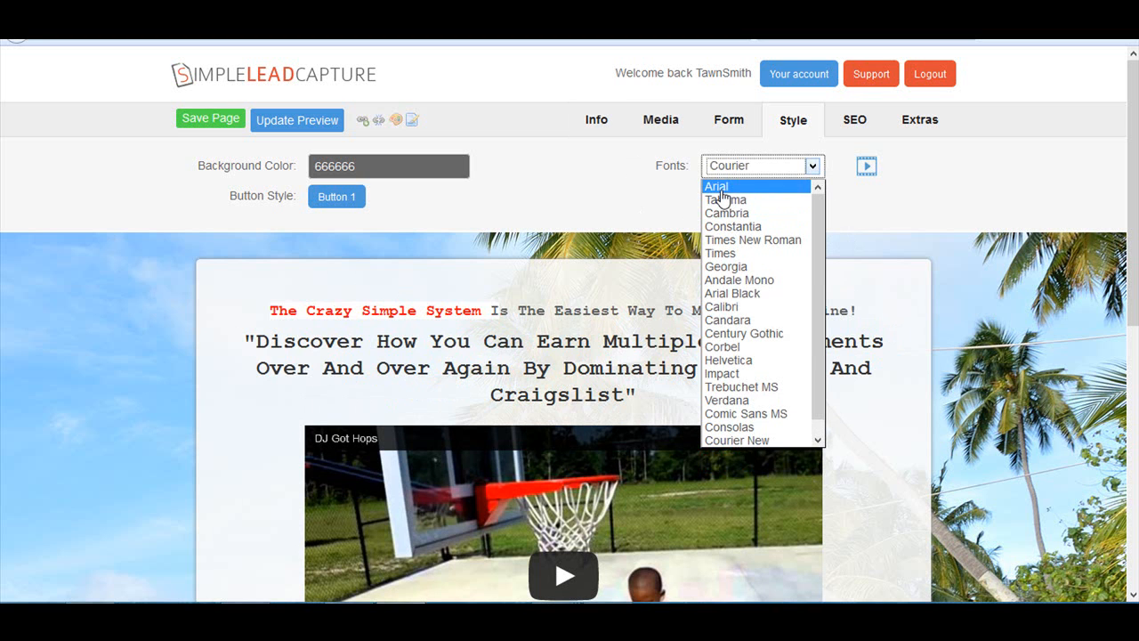
left_click(721, 187)
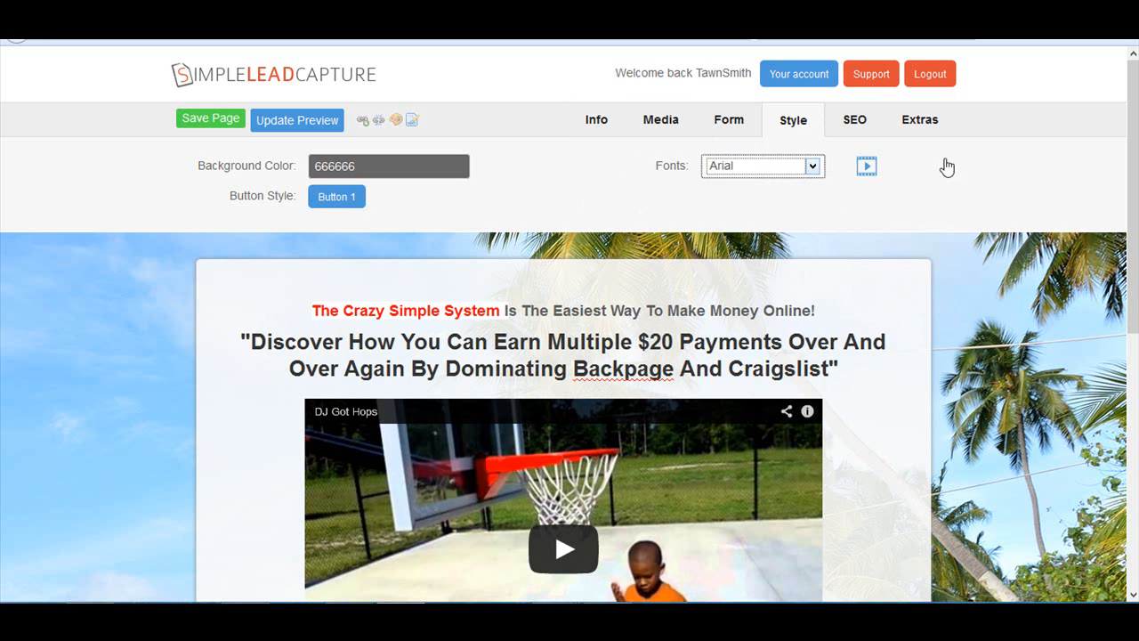
- Open the page's SEO settings and enter "Crazy Simple System" as the page title
left_click(856, 129)
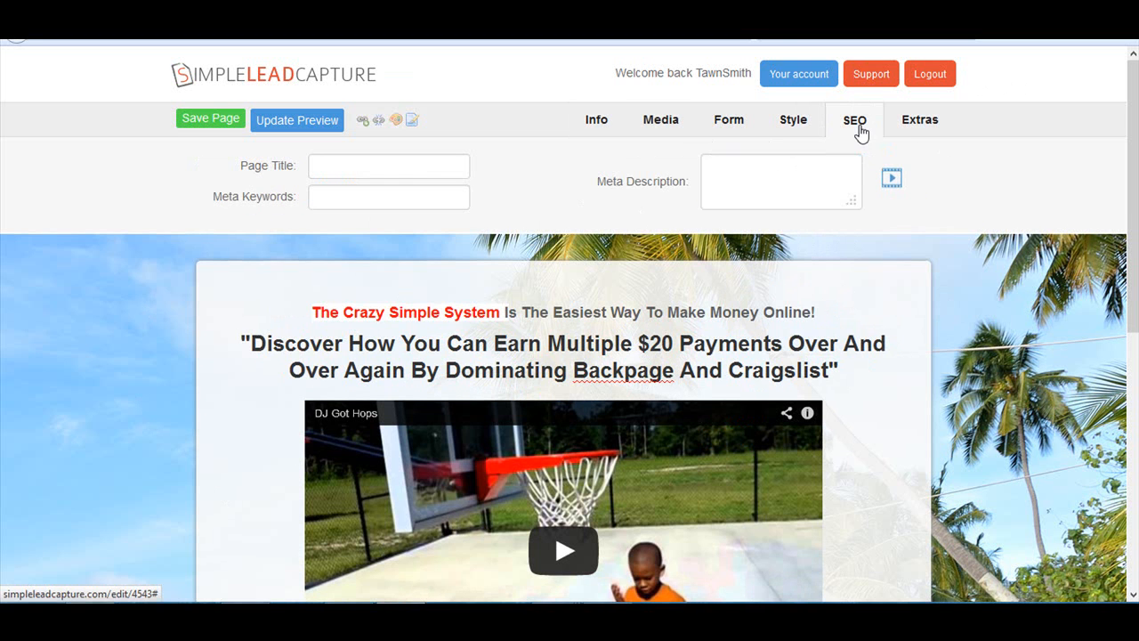
left_click(351, 172)
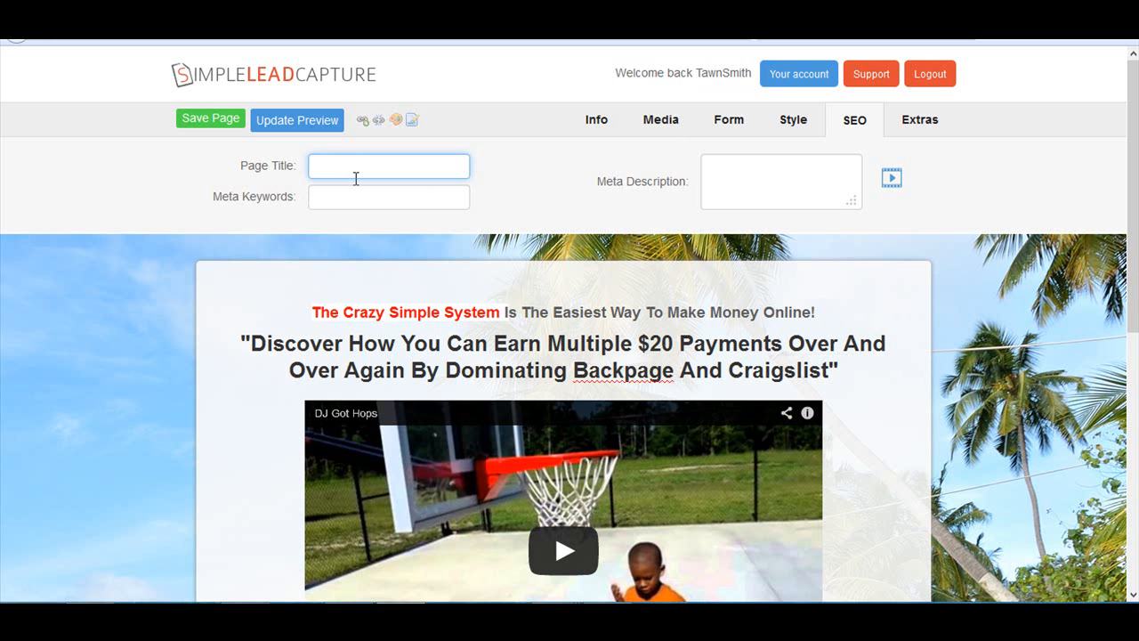
type("Crazy Simple System")
key("Tab")
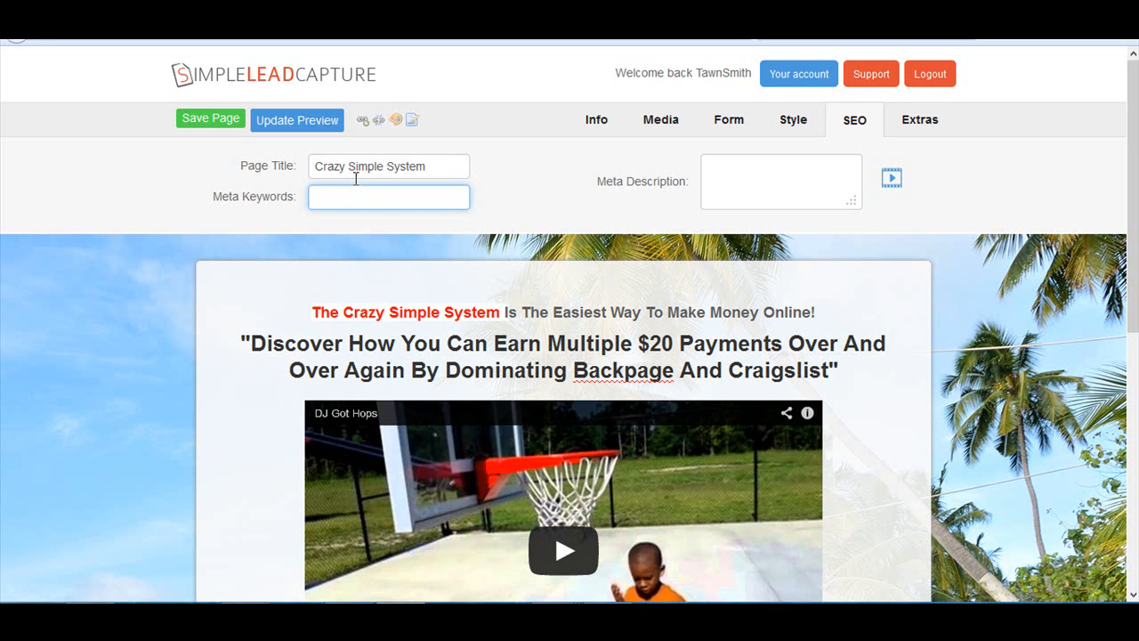
- Enter "crazy simple system" as the page's meta keywords
type("crazy simple system, c")
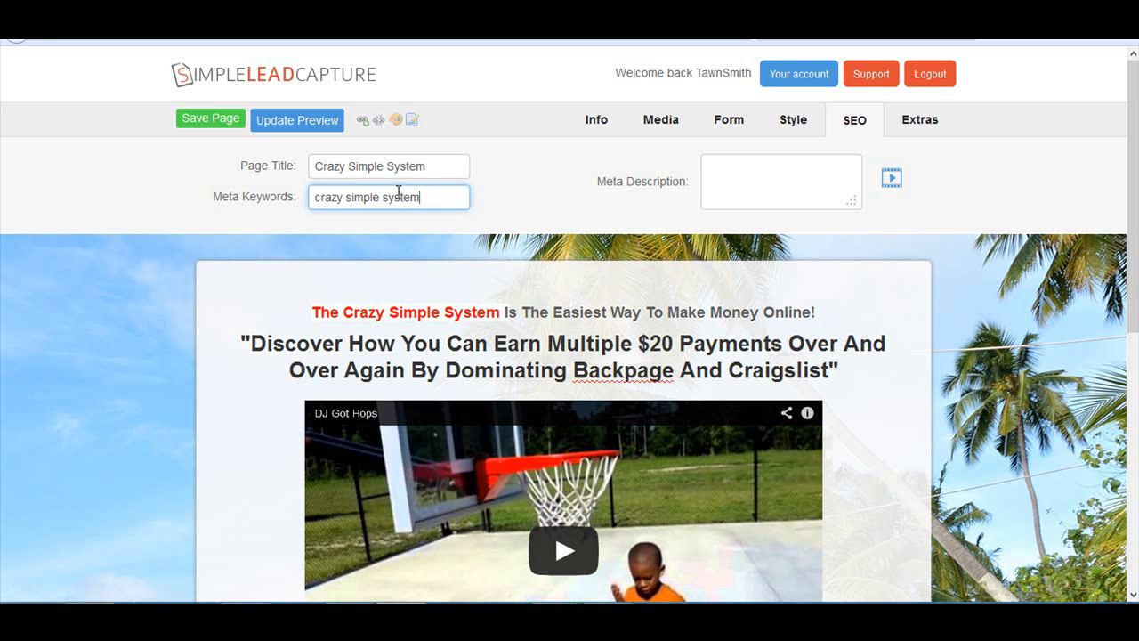
- Enter the meta description "Learn how to earn multiple $20 payments over and over again."
left_click(721, 189)
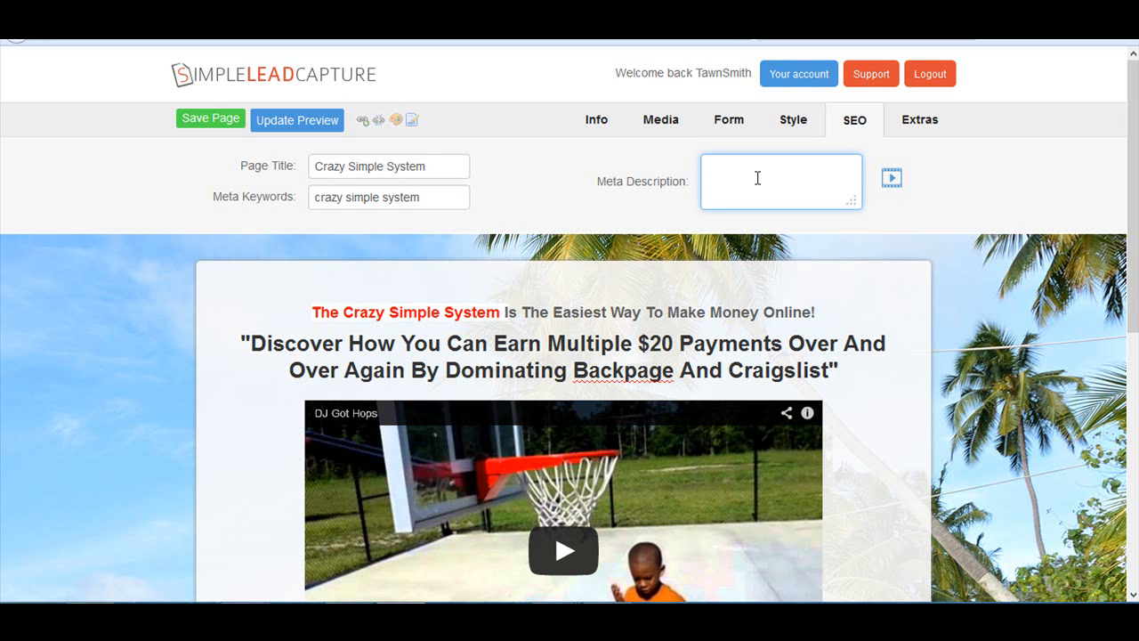
type("Learn how to make money")
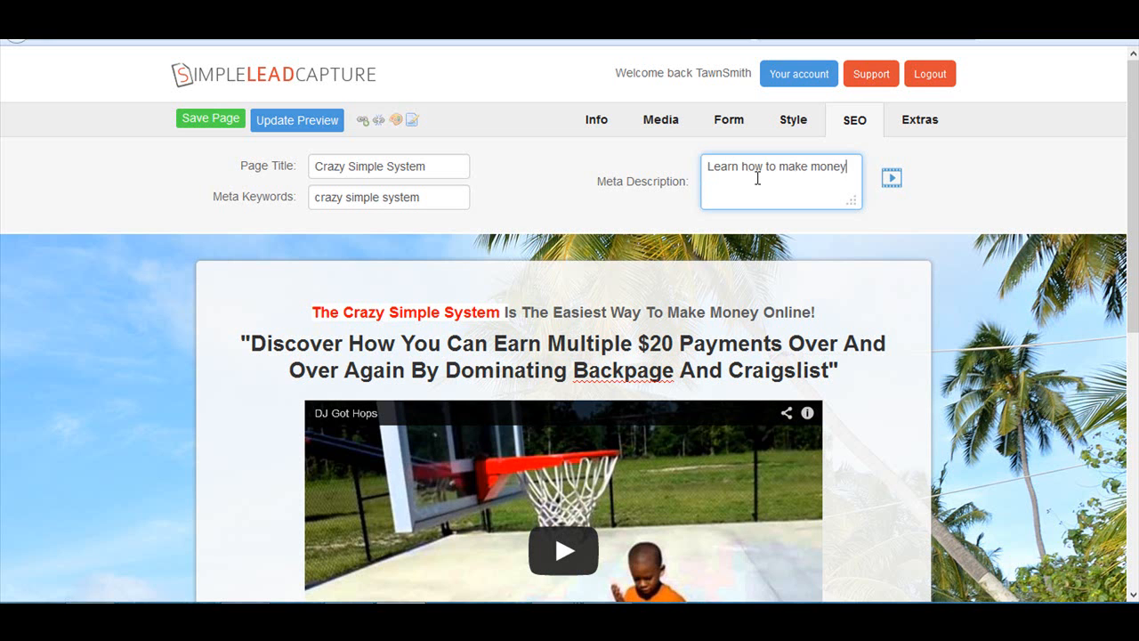
key("BackSpace")
key("BackSpace")
key("BackSpace")
key("BackSpace")
key("BackSpace")
key("BackSpace")
key("BackSpace")
key("BackSpace")
key("BackSpace")
key("BackSpace")
key("BackSpace")
key("BackSpace")
type("o earn ")
type("$20")
key("BackSpace")
key("BackSpace")
key("BackSpace")
key("BackSpace")
type("multiple $20 payment s ov")
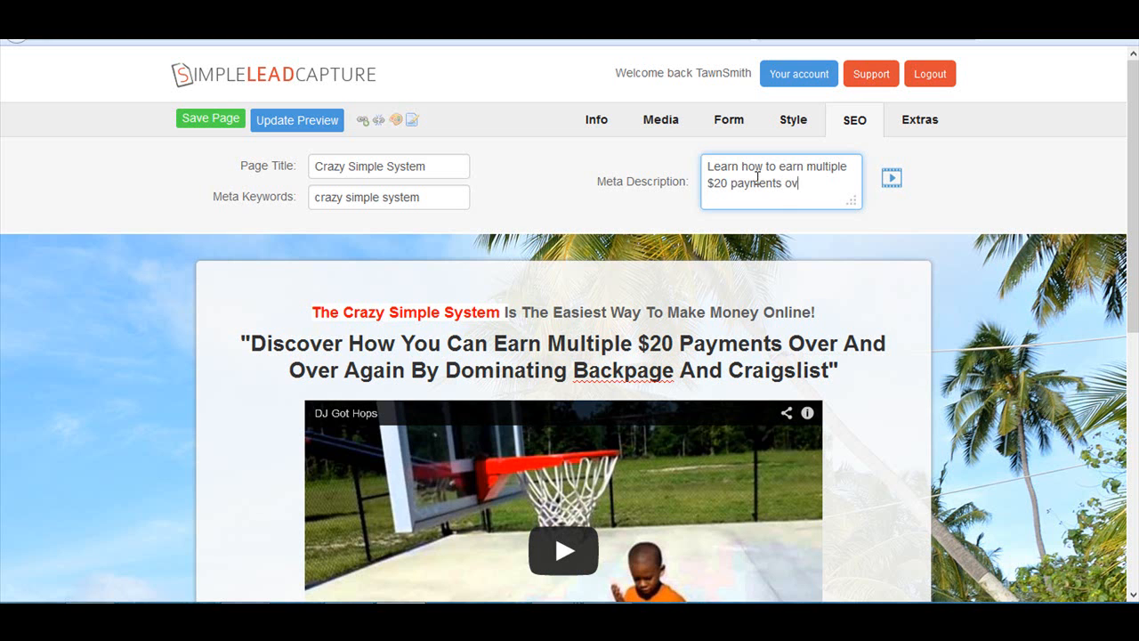
type("er and over again.")
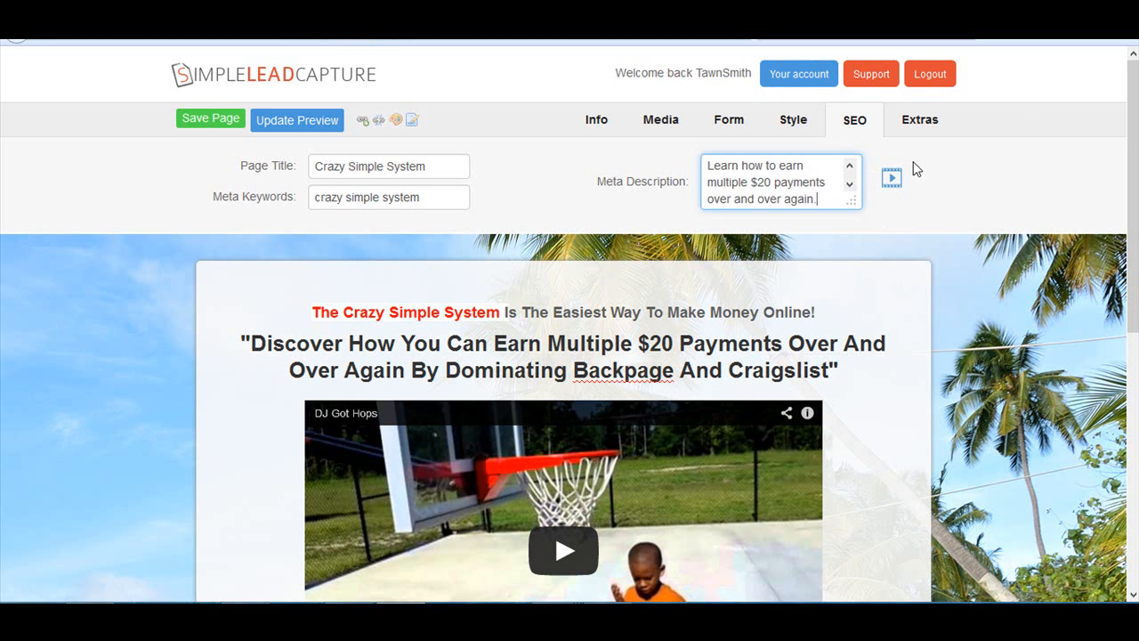
- Open the extra page settings, try the Pop-up message and Redirect exit actions, and set the page exit action back to None
left_click(918, 123)
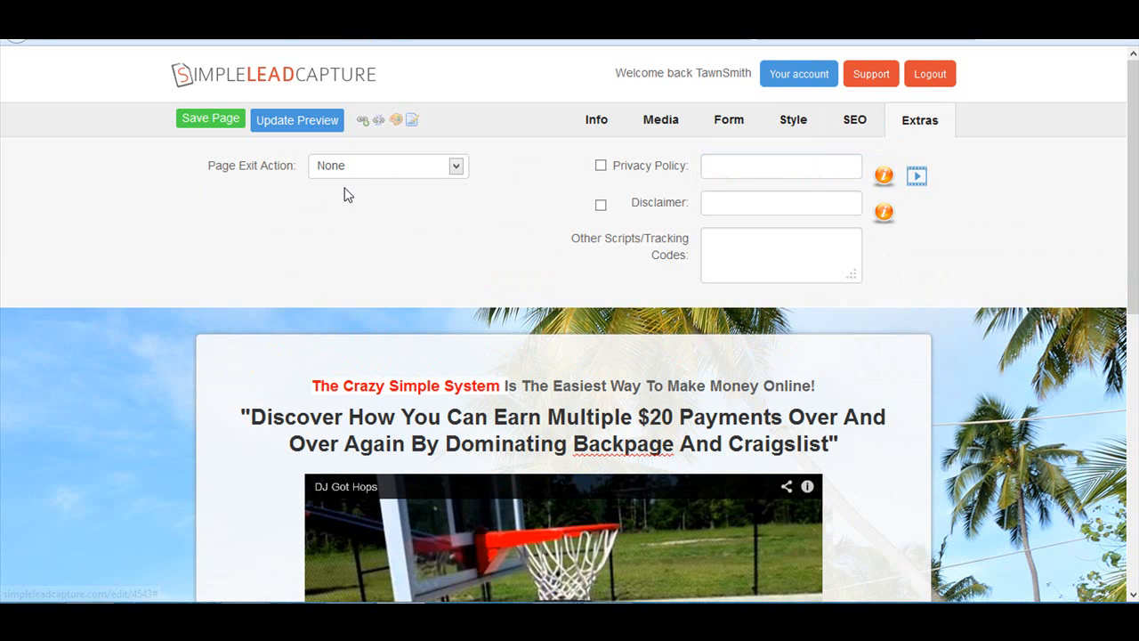
left_click(454, 169)
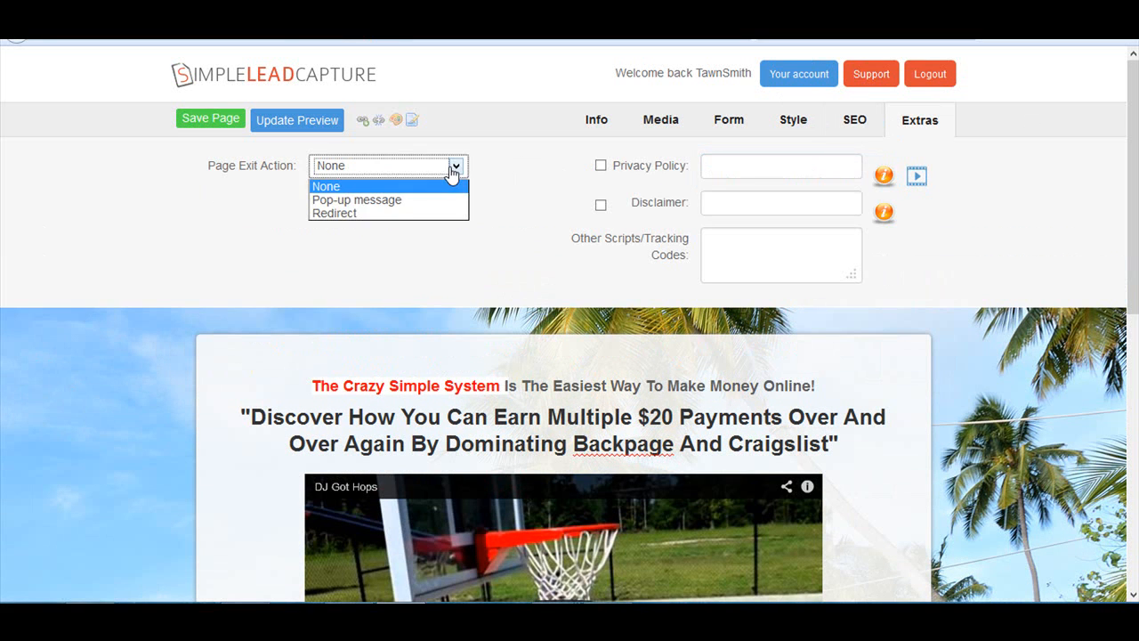
left_click(356, 206)
left_click(355, 195)
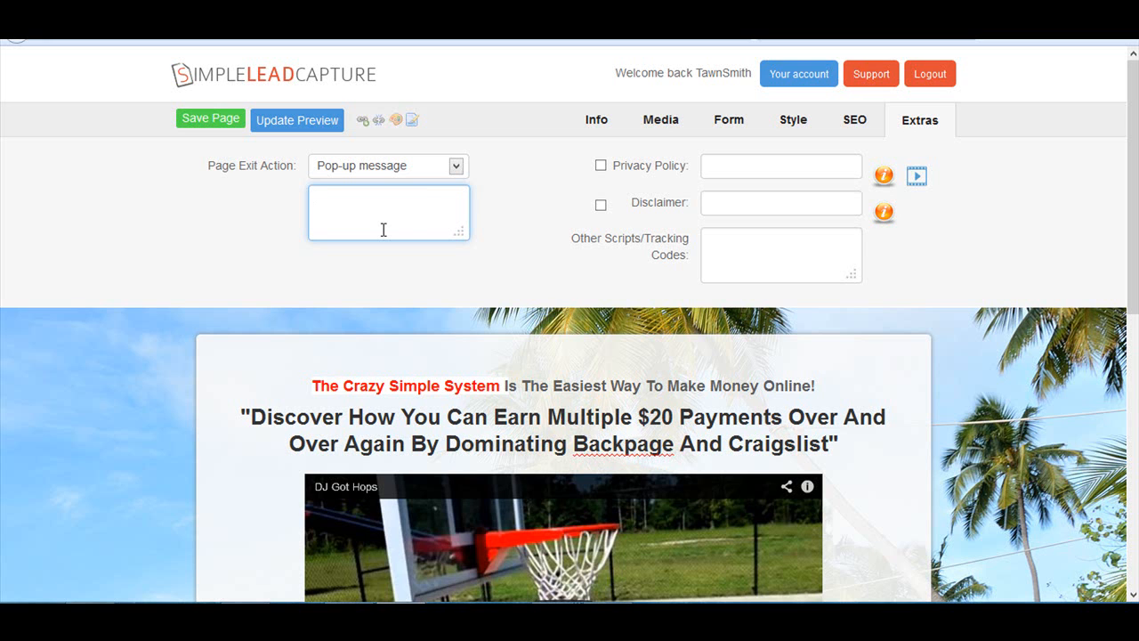
left_click(456, 166)
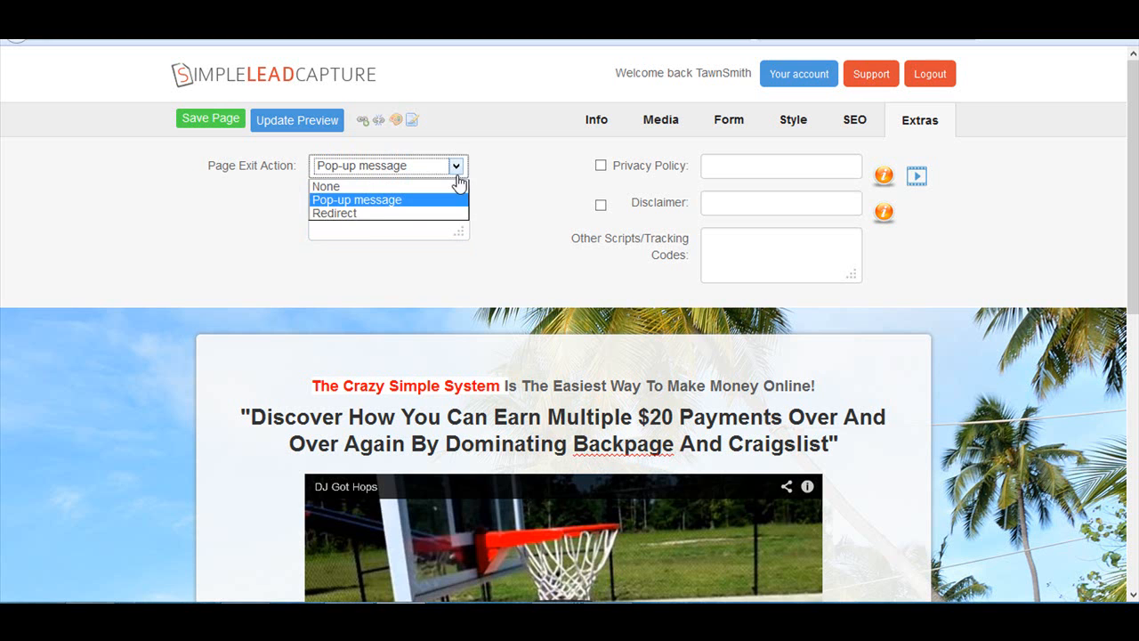
left_click(352, 215)
left_click(332, 196)
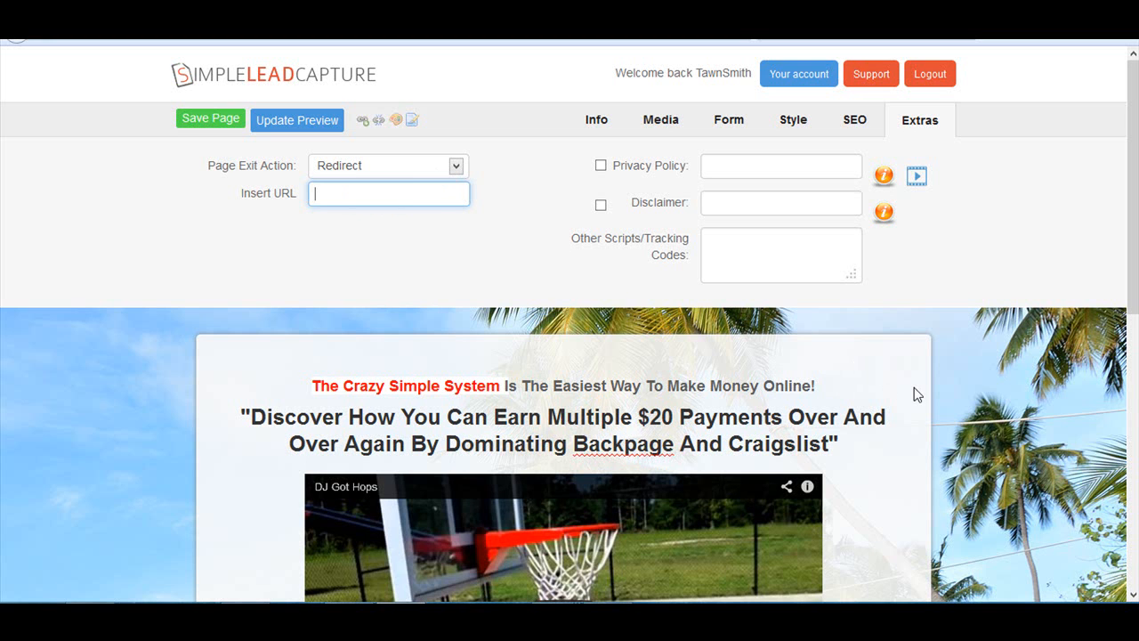
left_click(457, 168)
left_click(348, 183)
left_click(494, 169)
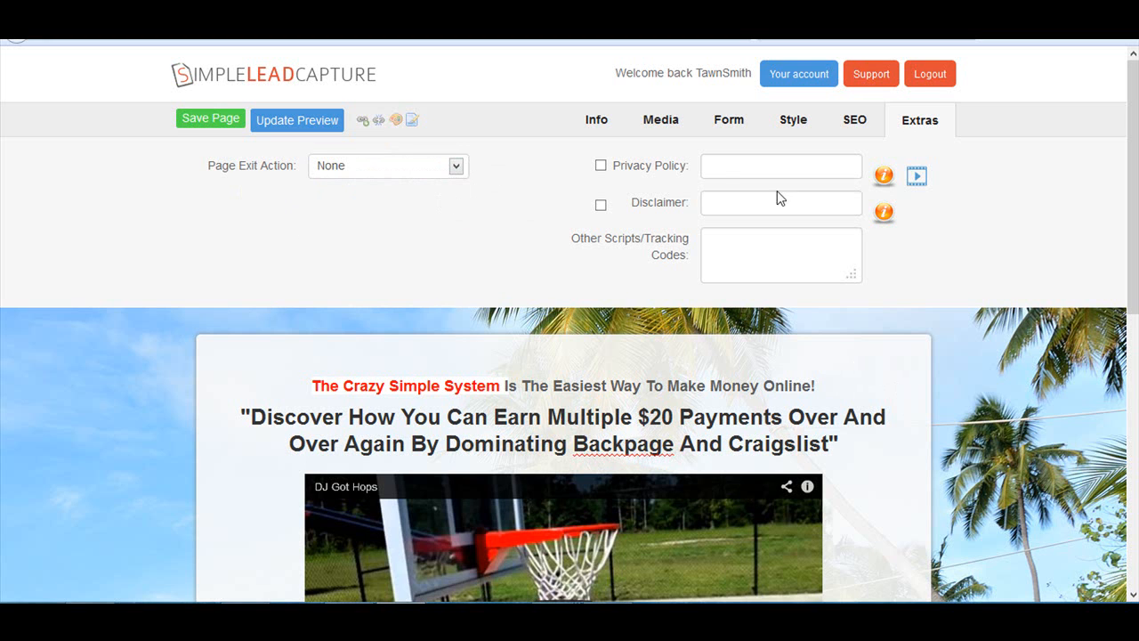
- Examine the Privacy Policy, Disclaimer and Other Scripts/Tracking Codes fields in the extra settings
left_click(724, 170)
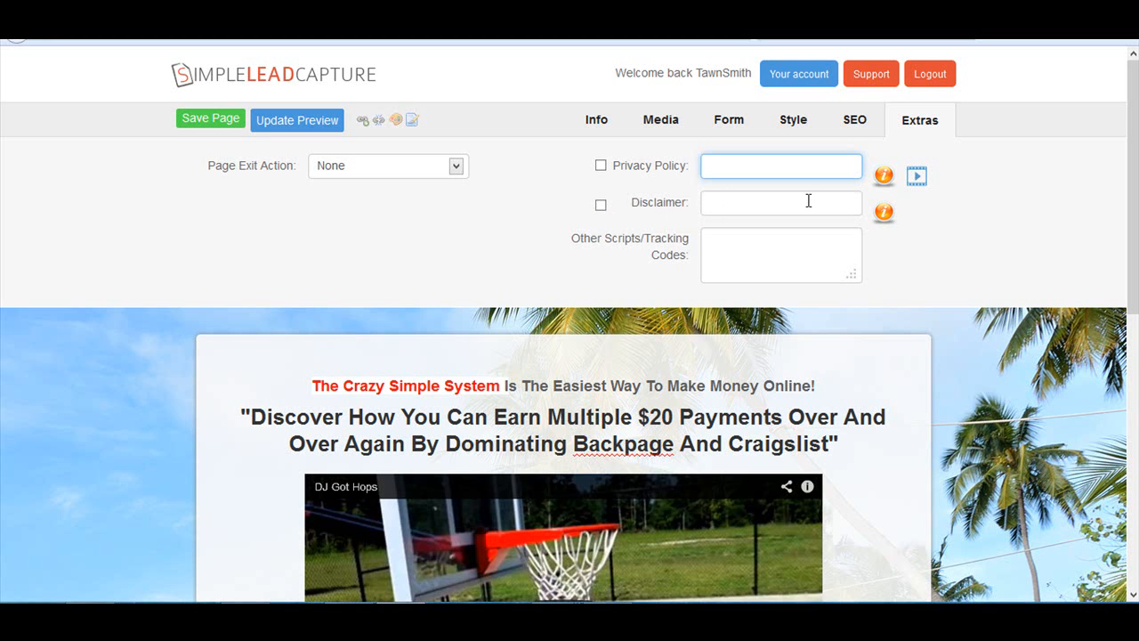
left_click(715, 253)
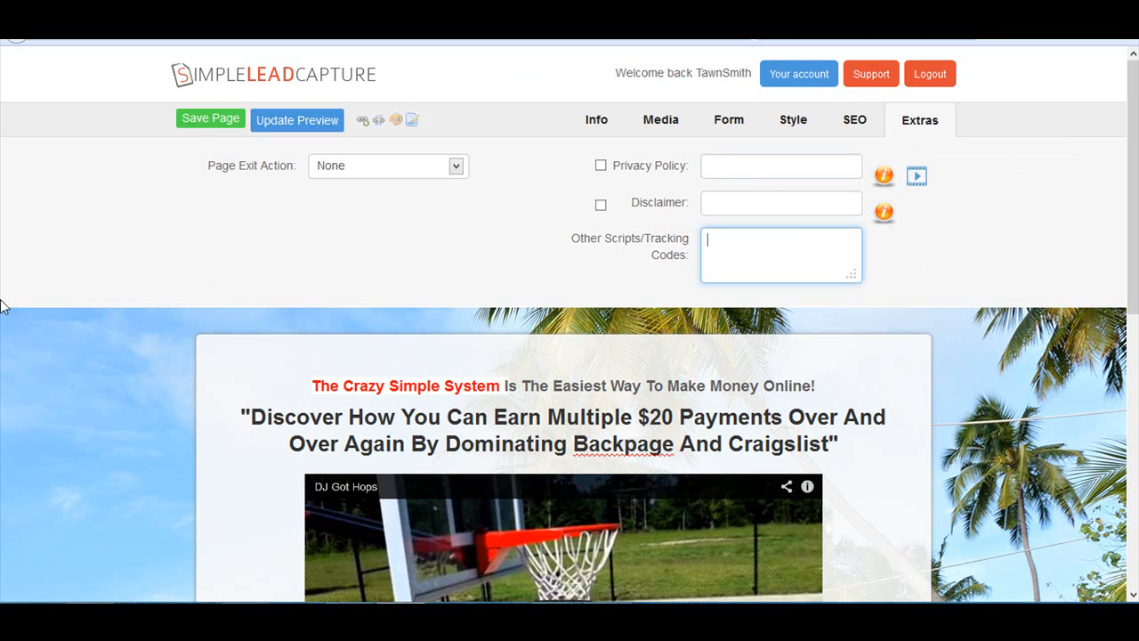
- Review the page name and page link settings and look over the page preview down to the opt-in form
left_click(597, 124)
left_click(366, 170)
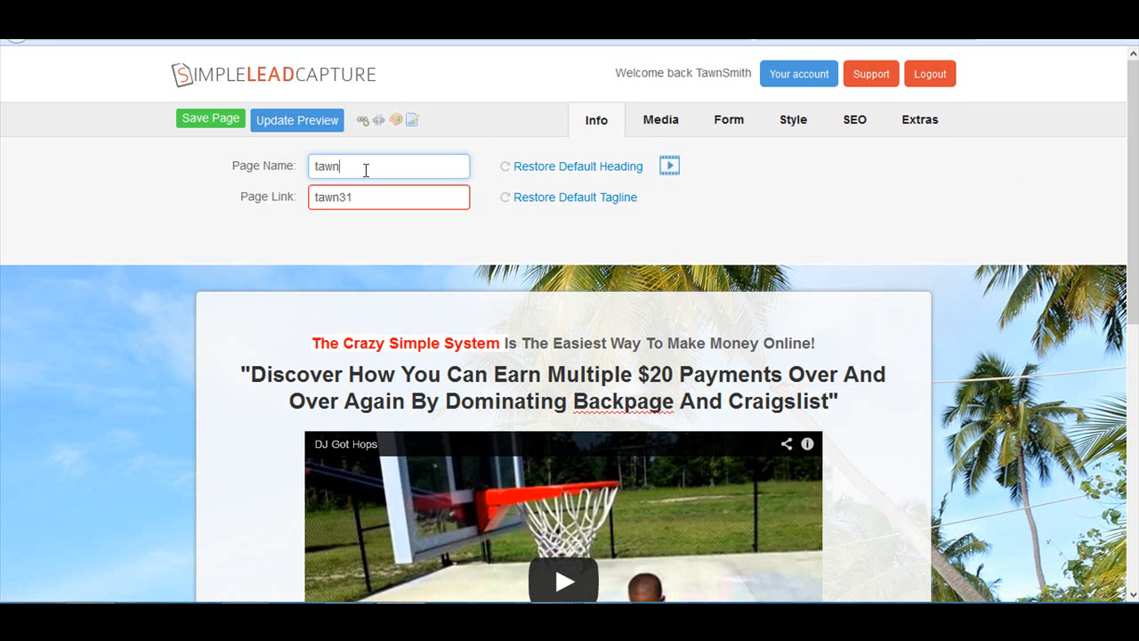
left_click(369, 197)
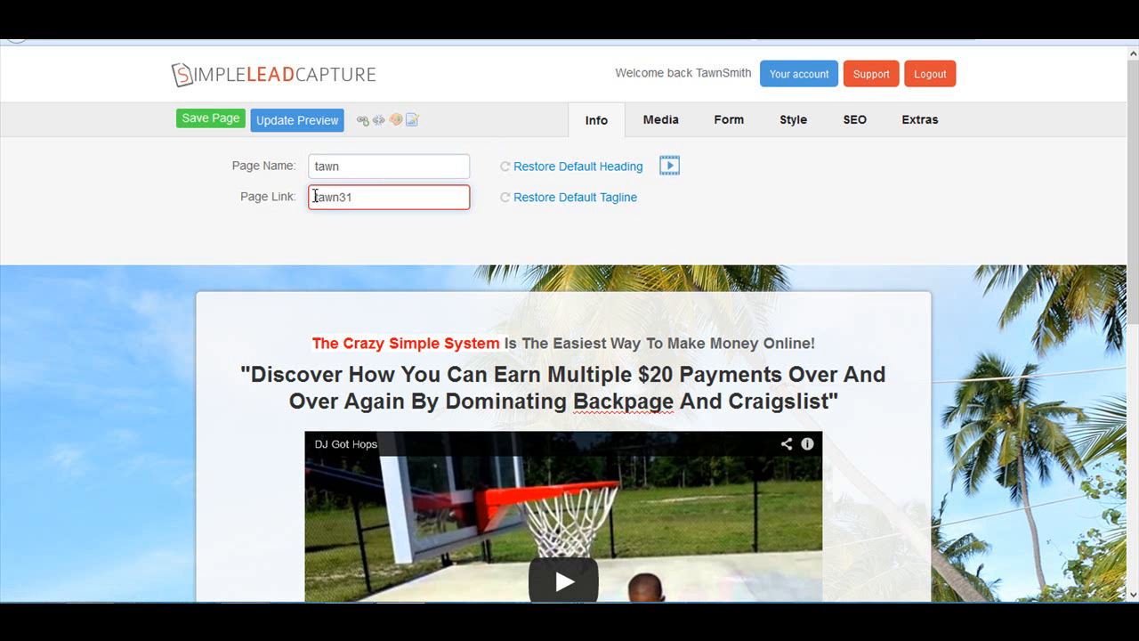
scroll(532, 366, "down", 5)
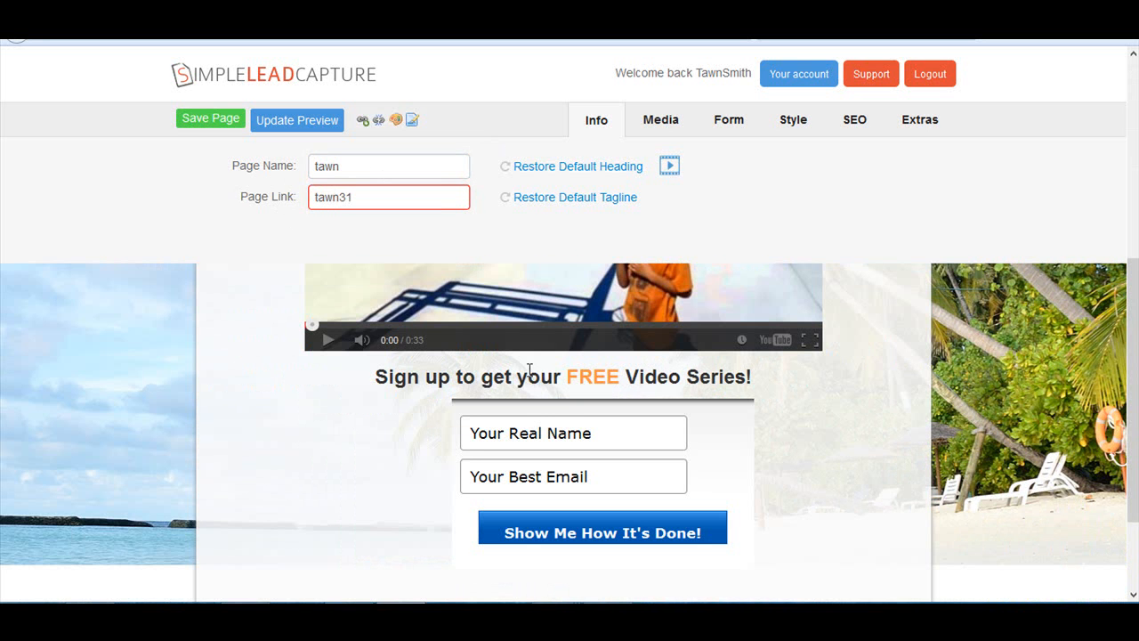
scroll(638, 348, "down", 10)
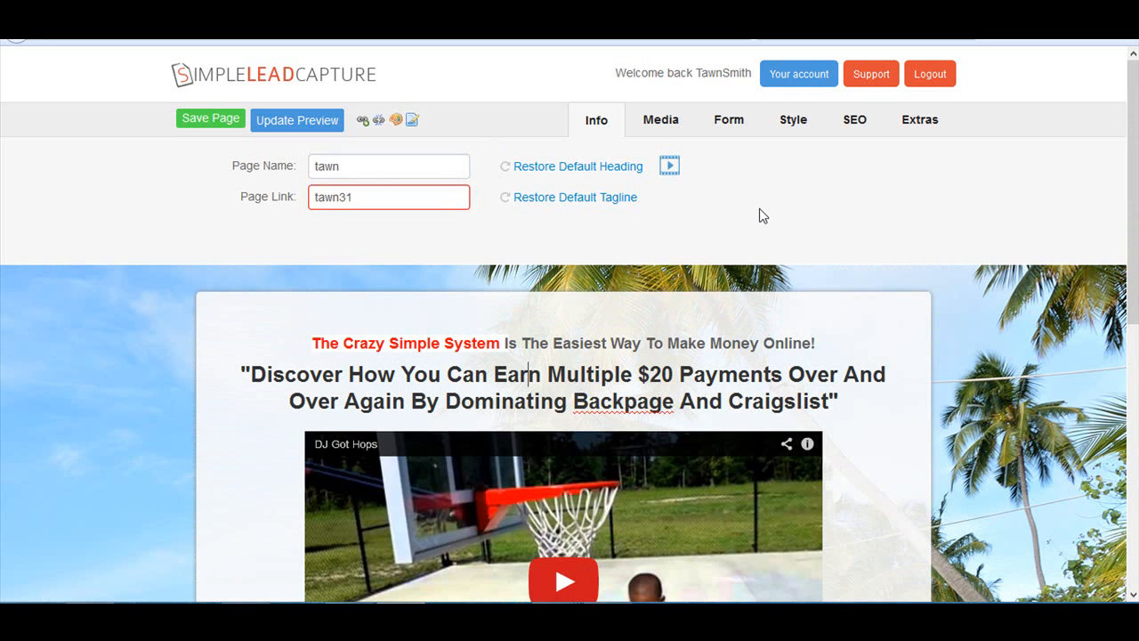
- Review the media settings, examining the Media Type, Background Image and Logo Bar choices without changing them
left_click(655, 127)
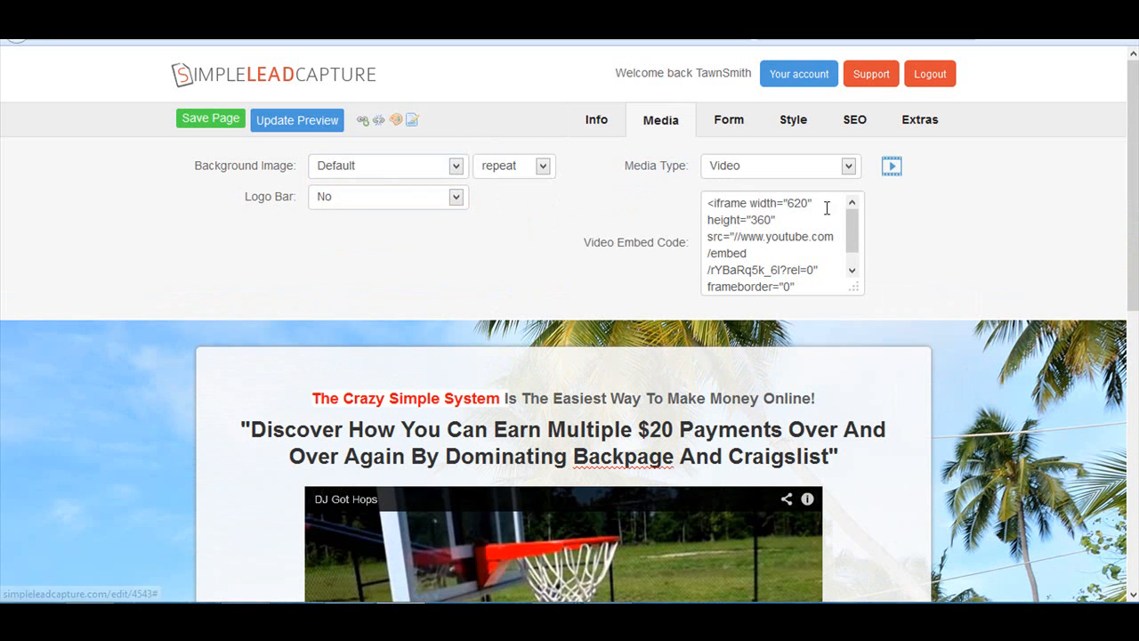
left_click(852, 169)
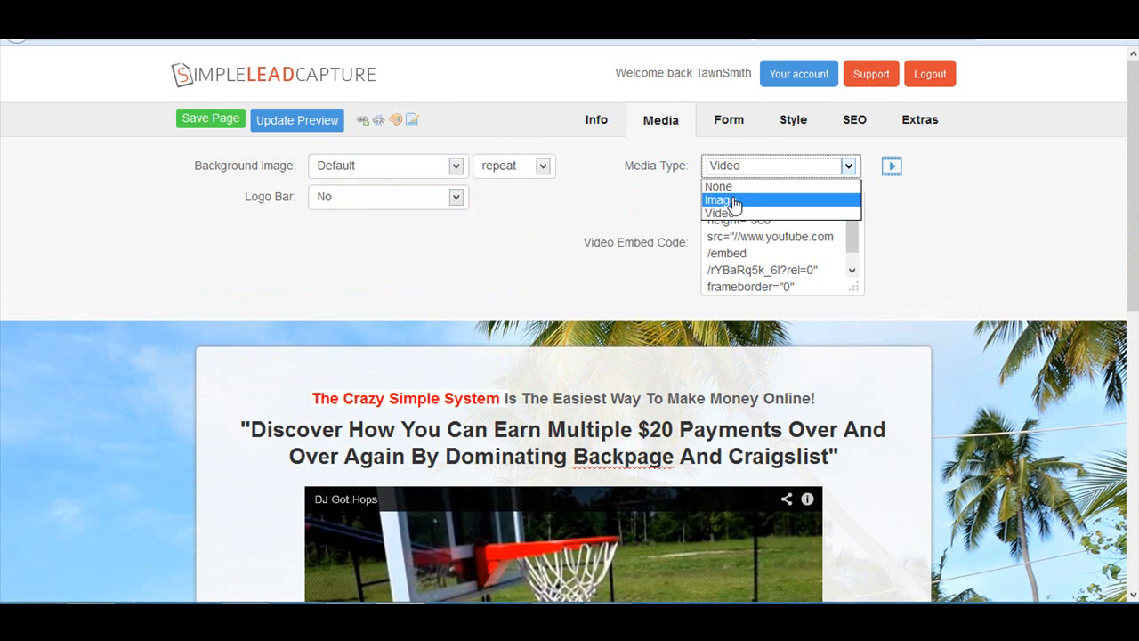
left_click(923, 222)
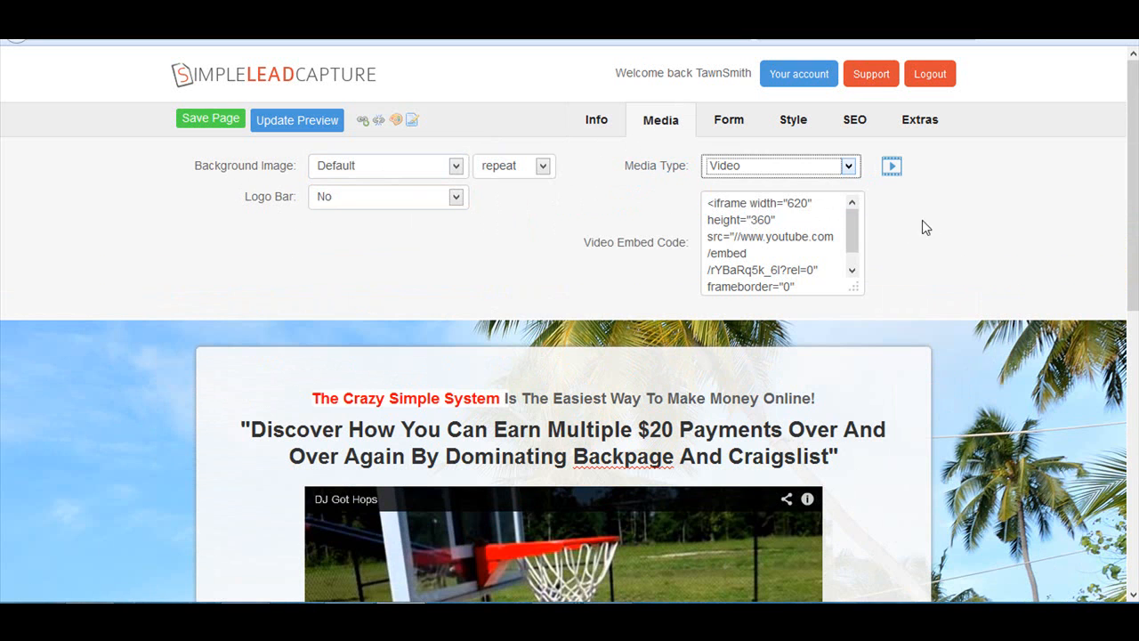
left_click(456, 166)
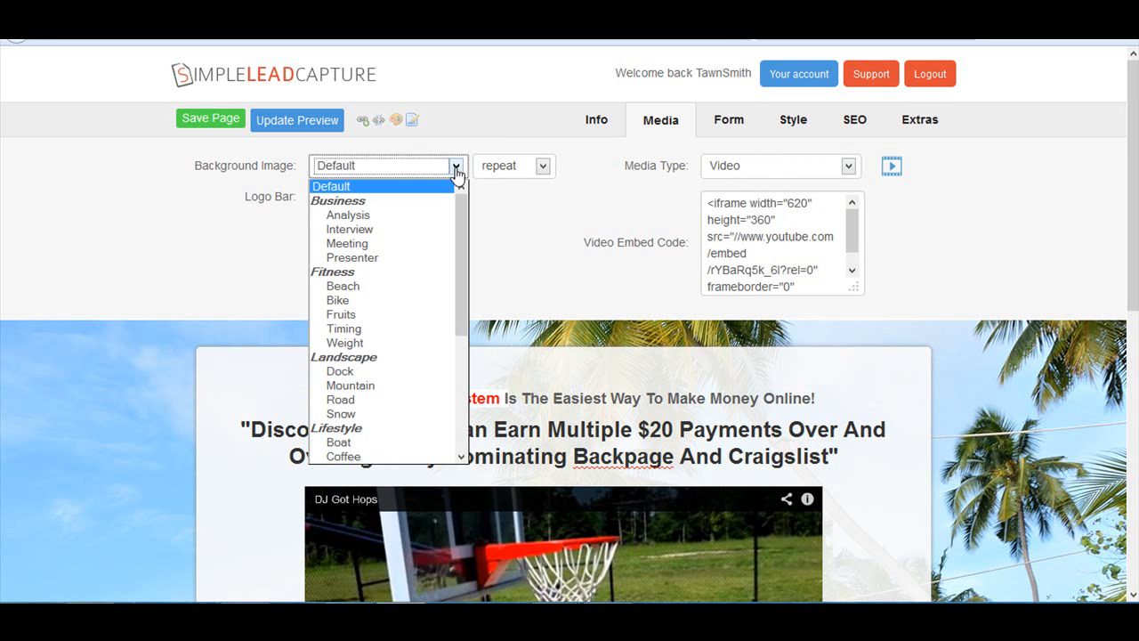
left_click(504, 249)
left_click(397, 205)
left_click(561, 248)
- Review the opt-in form settings and the style settings, including the button style and the available fonts
left_click(729, 124)
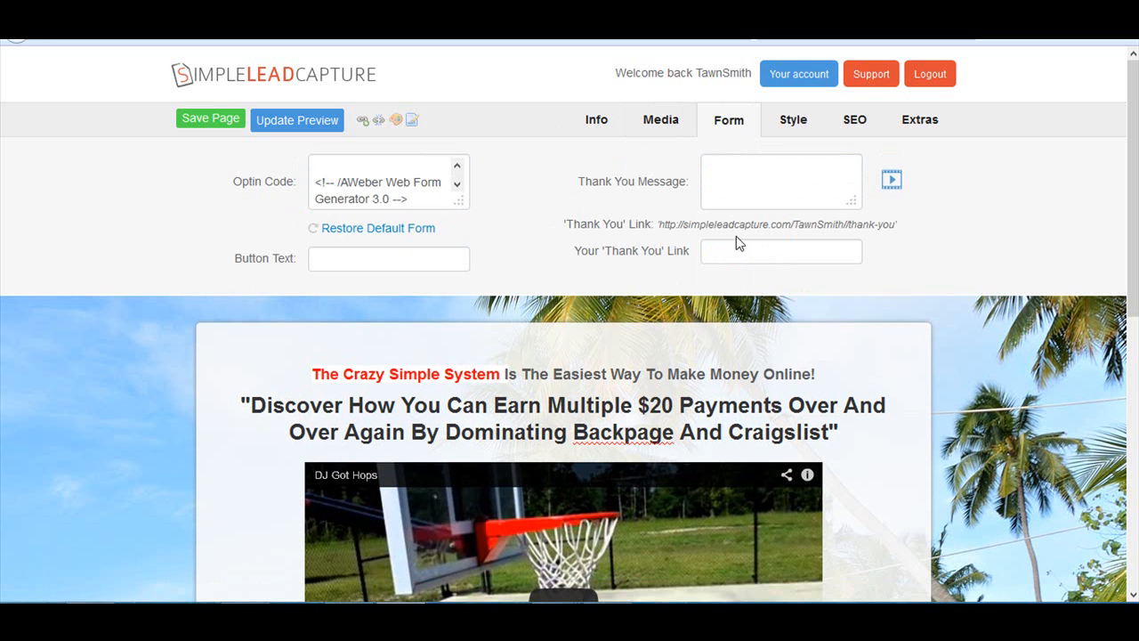
left_click(804, 124)
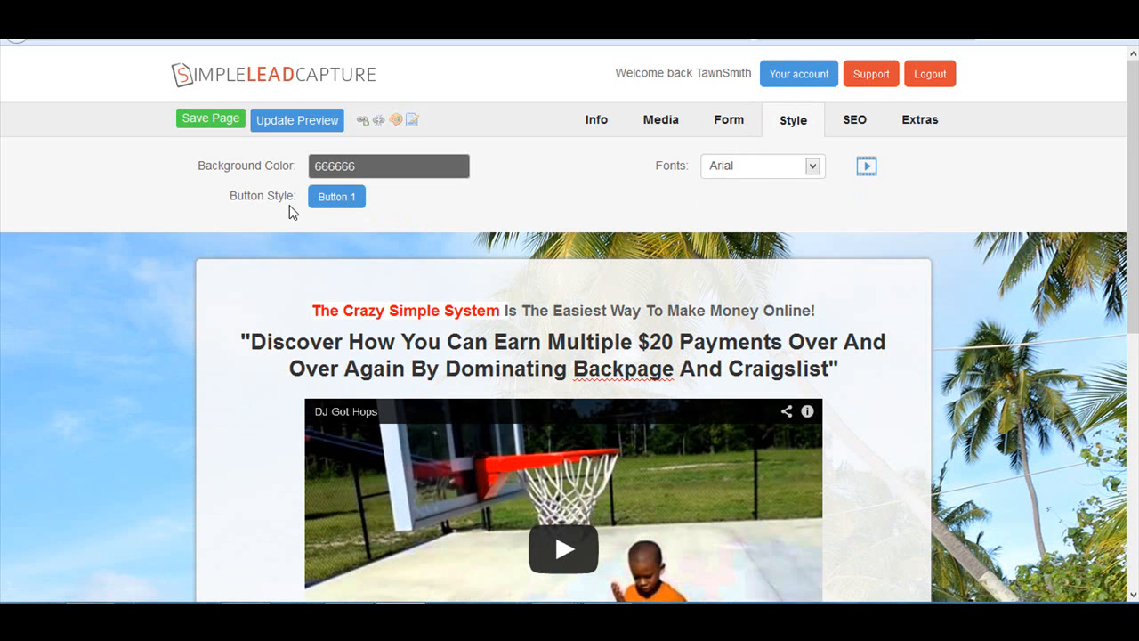
left_click(330, 197)
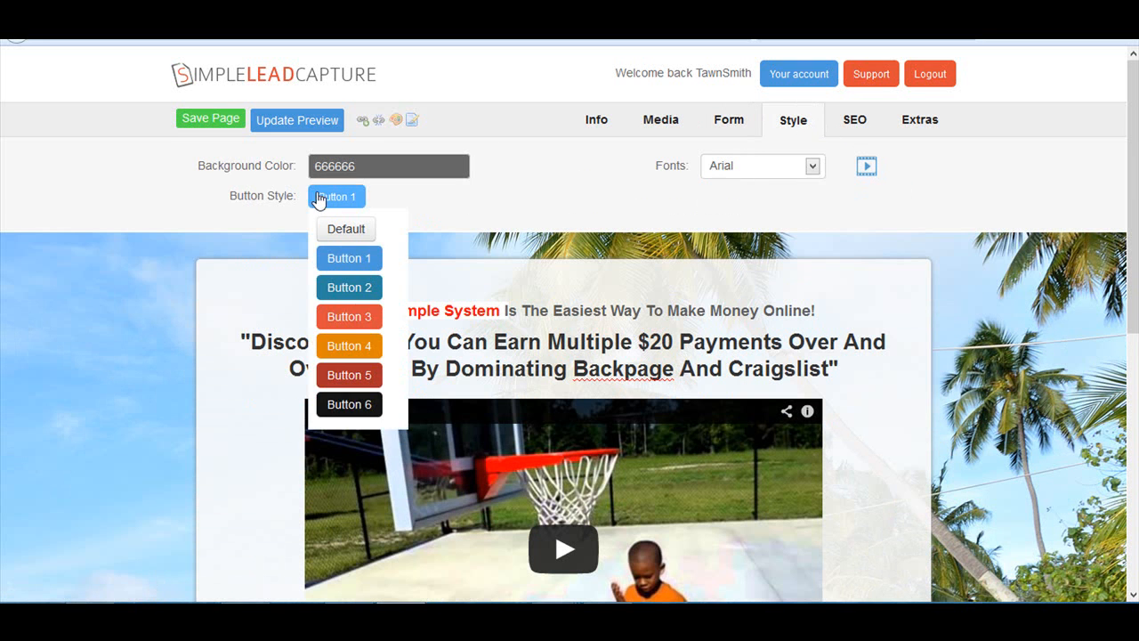
left_click(722, 169)
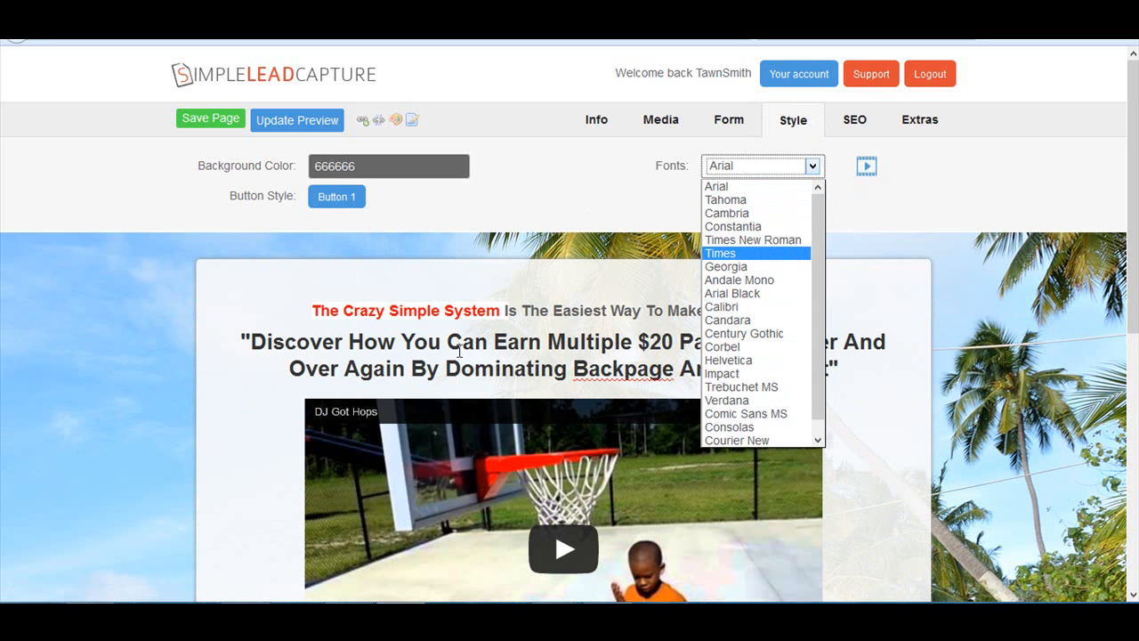
left_click(620, 193)
- Review the SEO entries and the extra settings, including the Page Exit Action options
left_click(845, 130)
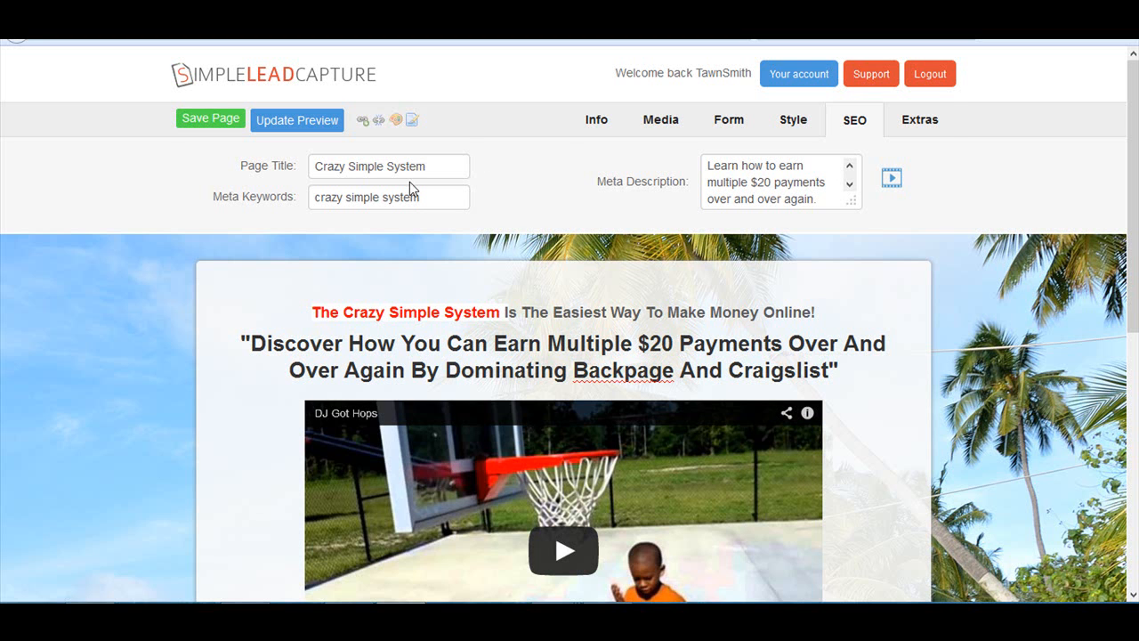
left_click(912, 129)
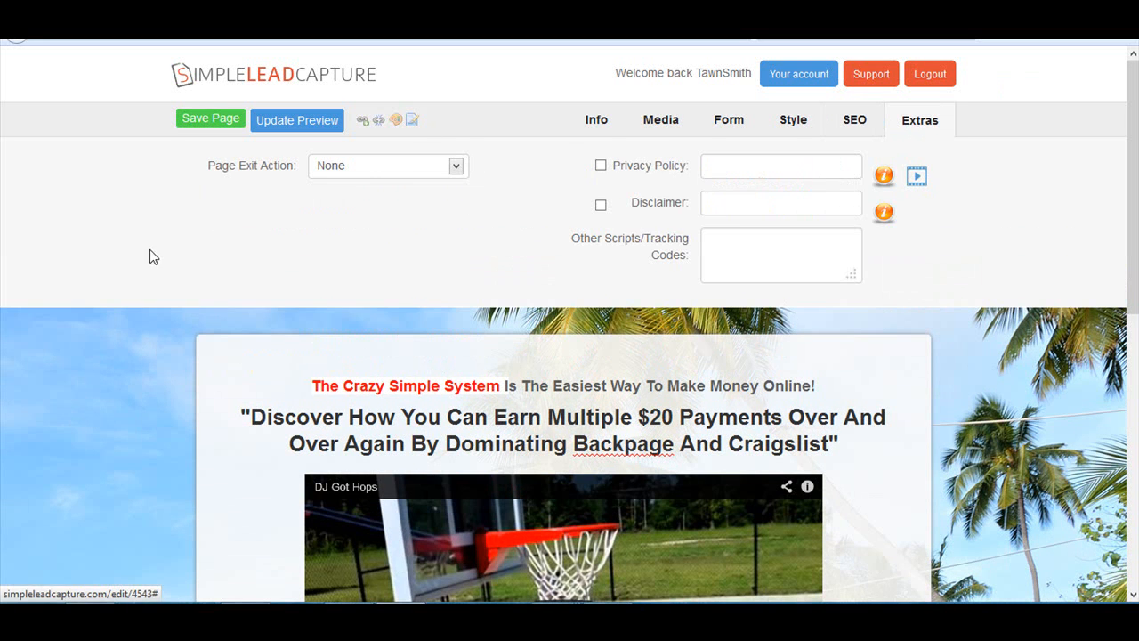
left_click(454, 167)
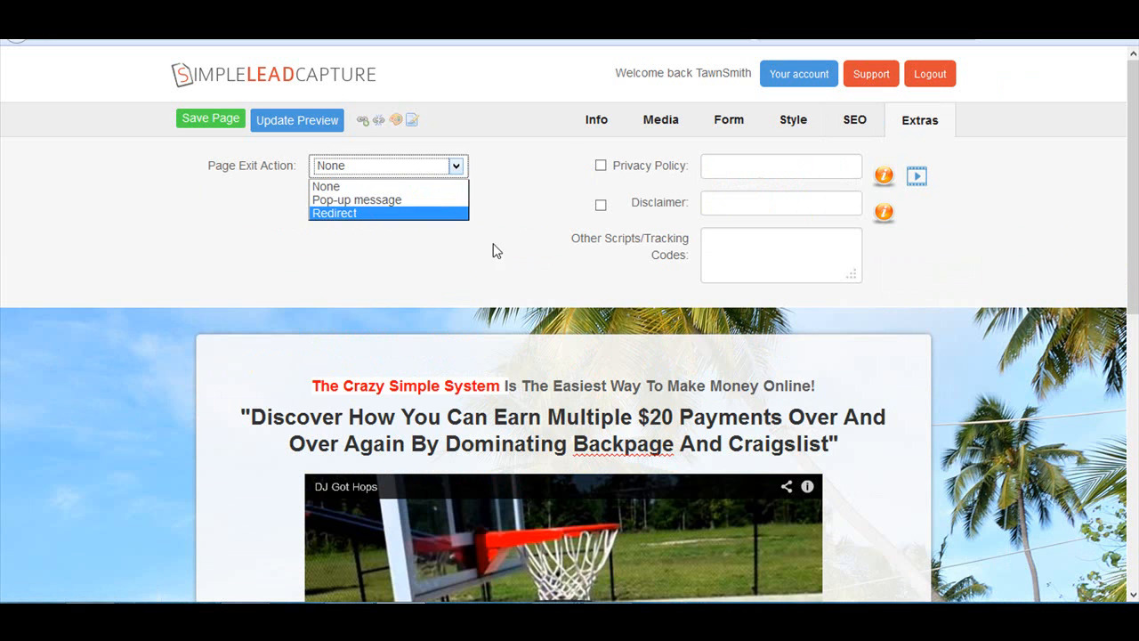
left_click(545, 207)
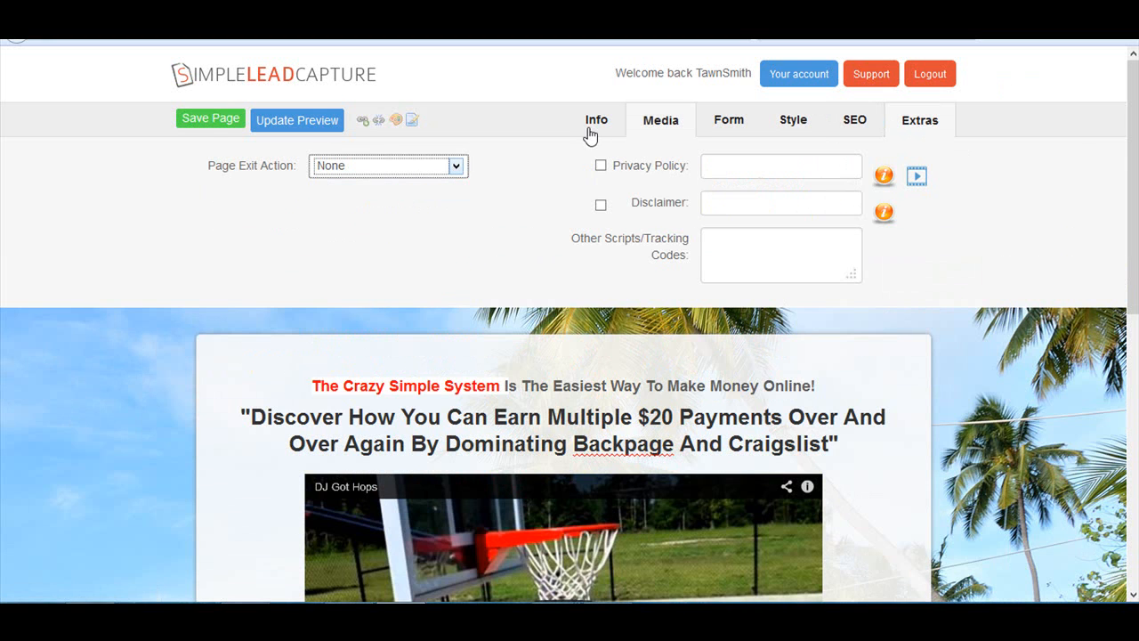
- Save the page, then reopen it for editing to check its updated preview and save it again
left_click(205, 125)
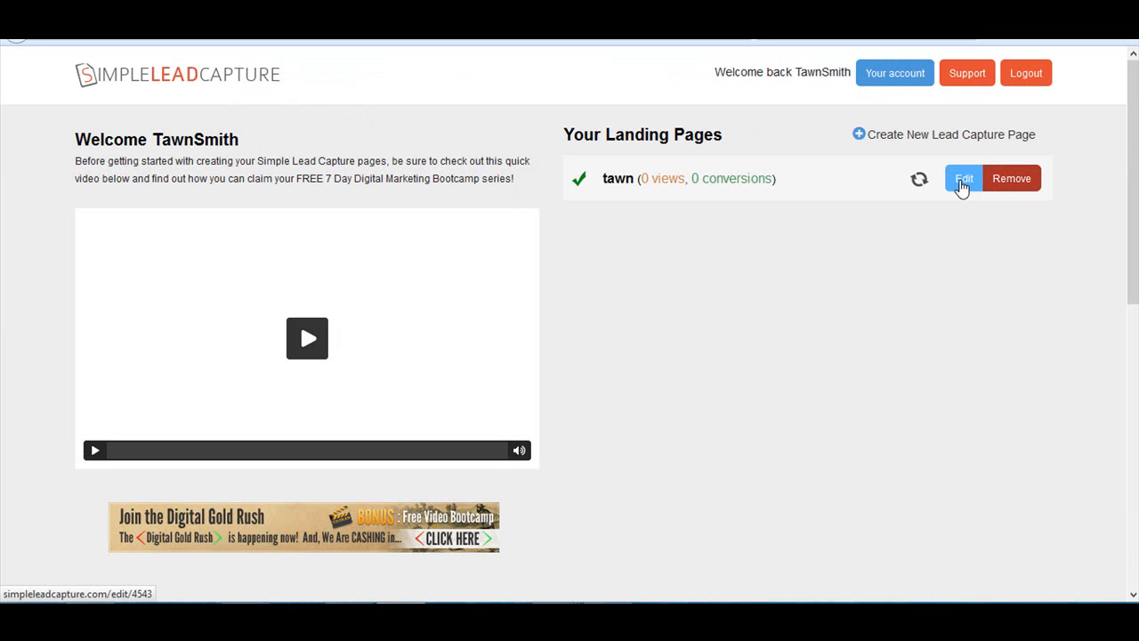
left_click(954, 191)
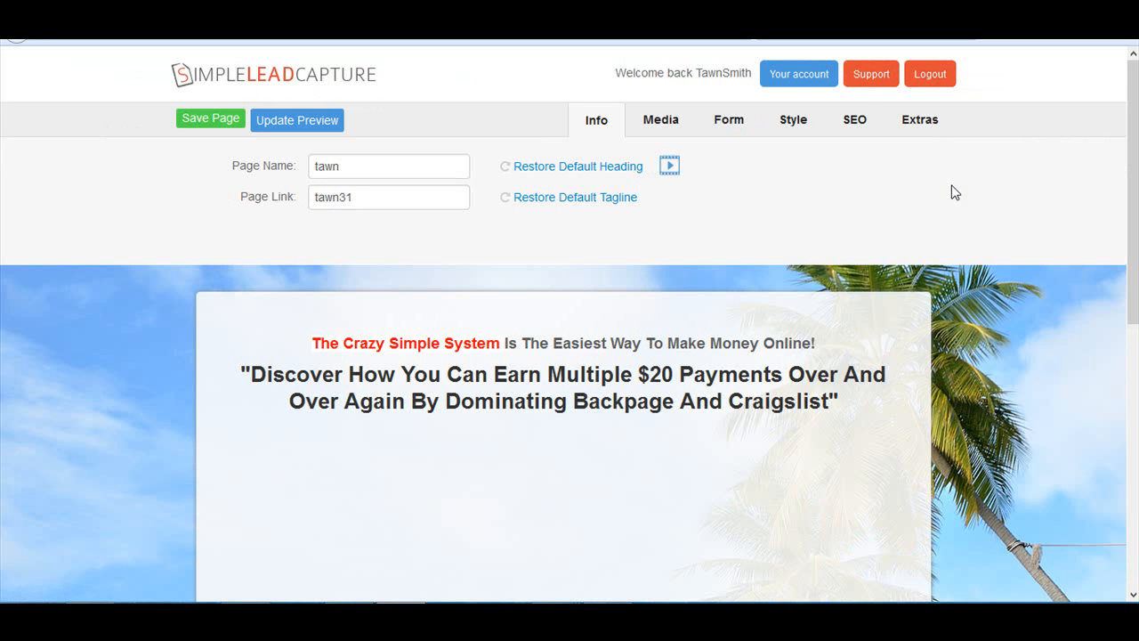
left_click(285, 126)
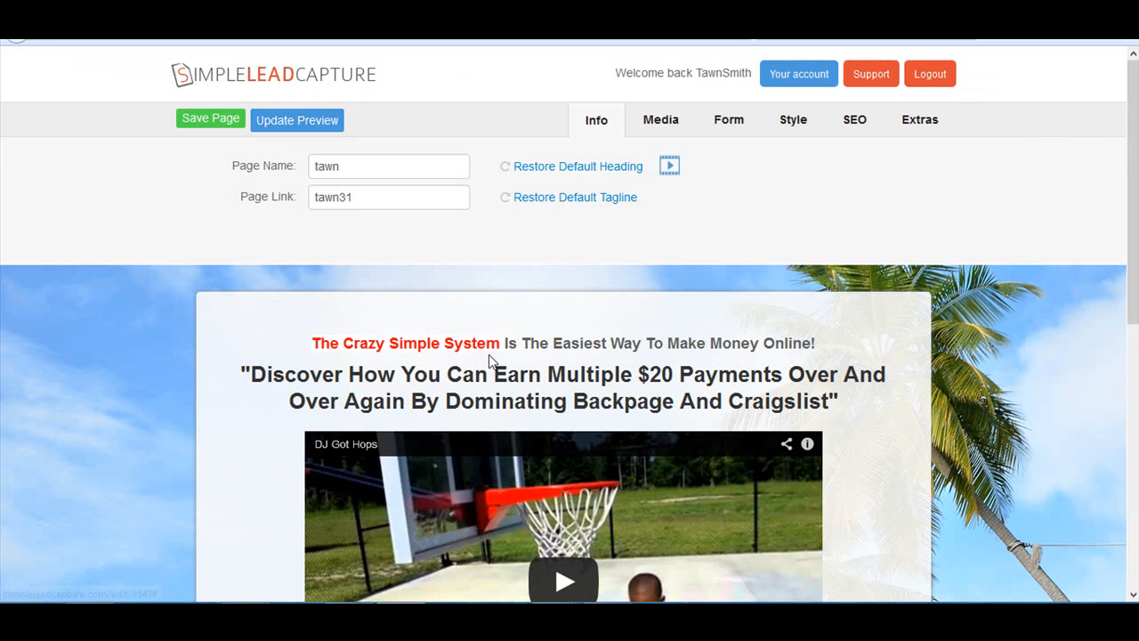
scroll(556, 378, "down", 6)
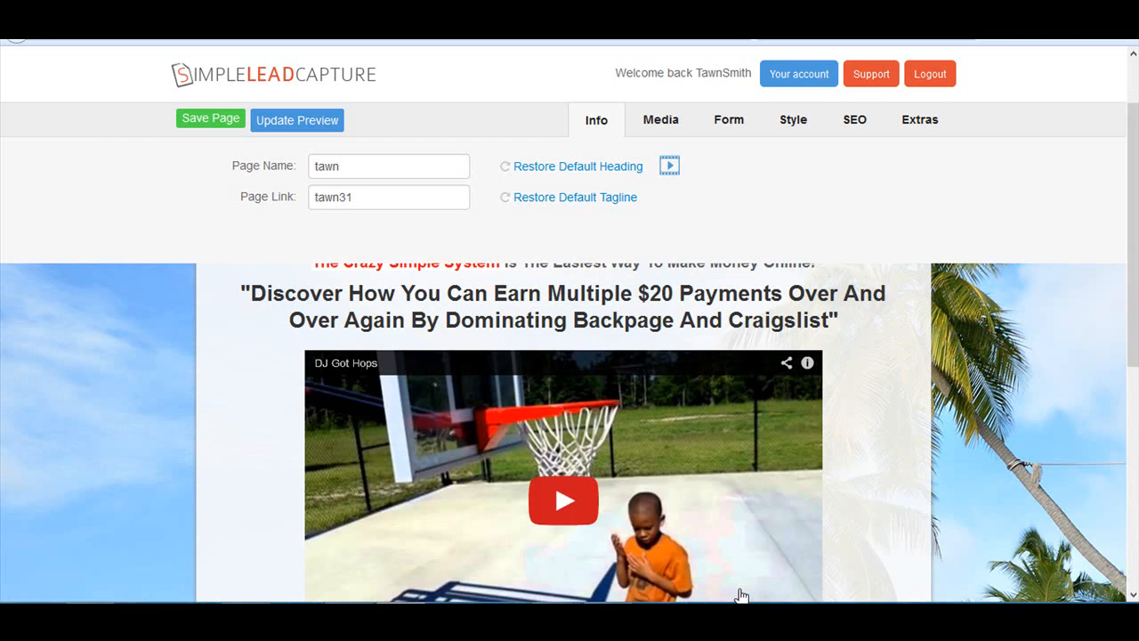
scroll(743, 587, "up", 6)
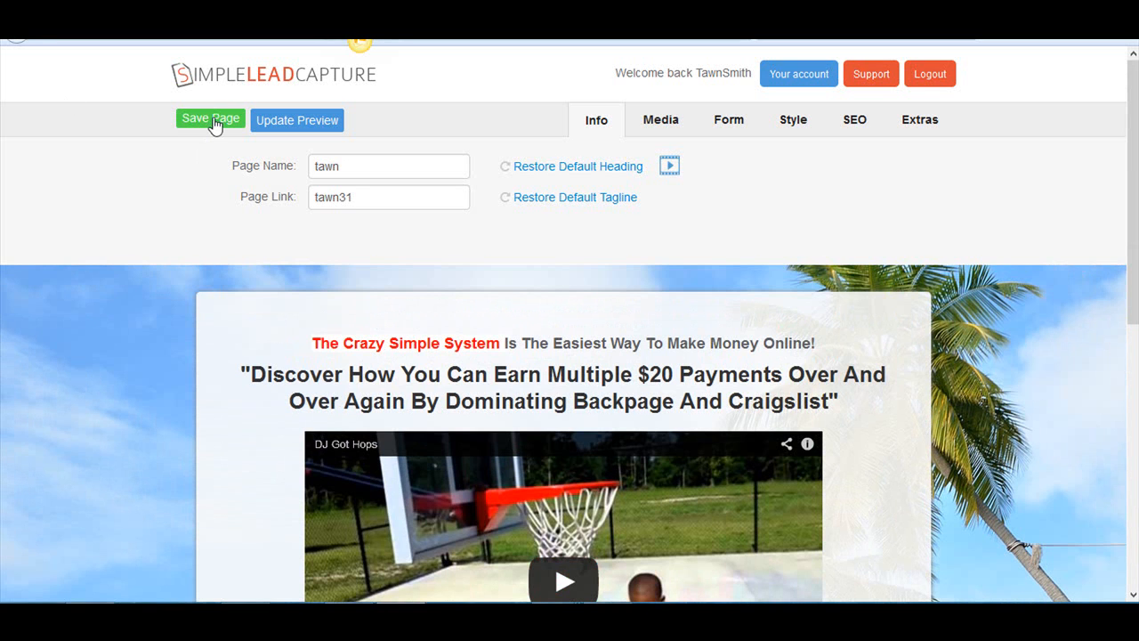
left_click(214, 125)
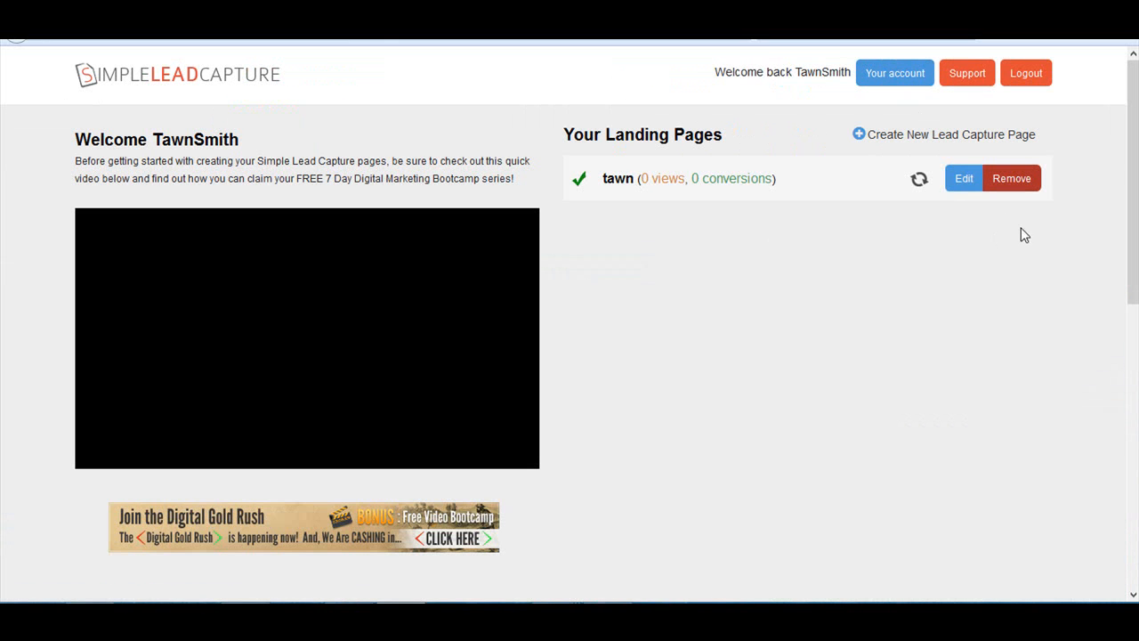
- Open the published landing page from the landing pages list and look through it from heading to footer
left_click(613, 181)
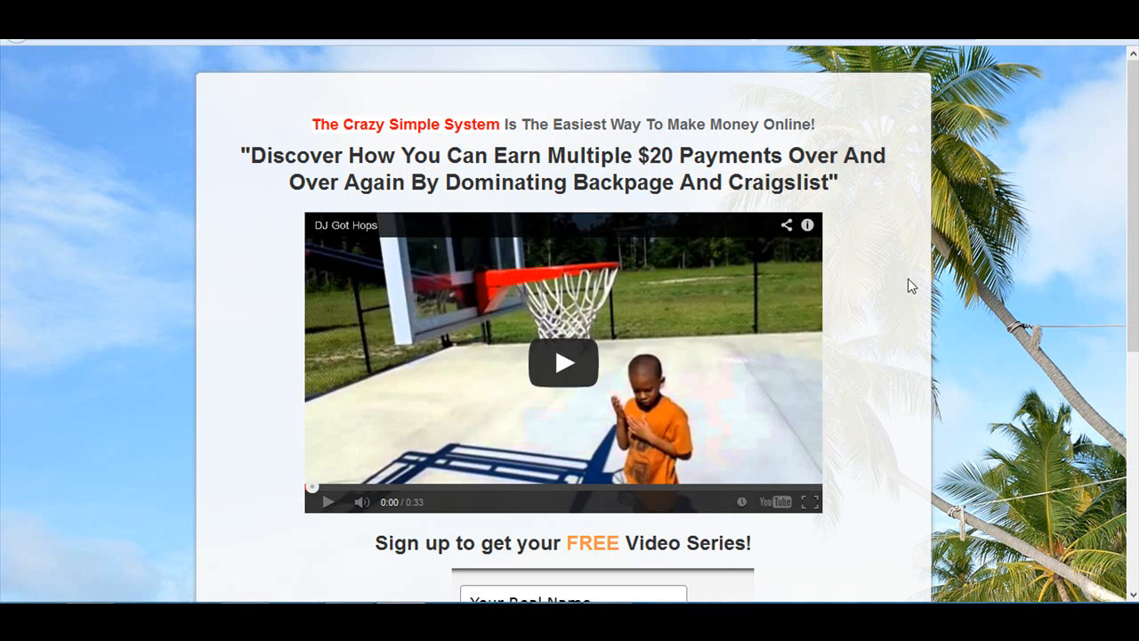
scroll(973, 354, "down", 4)
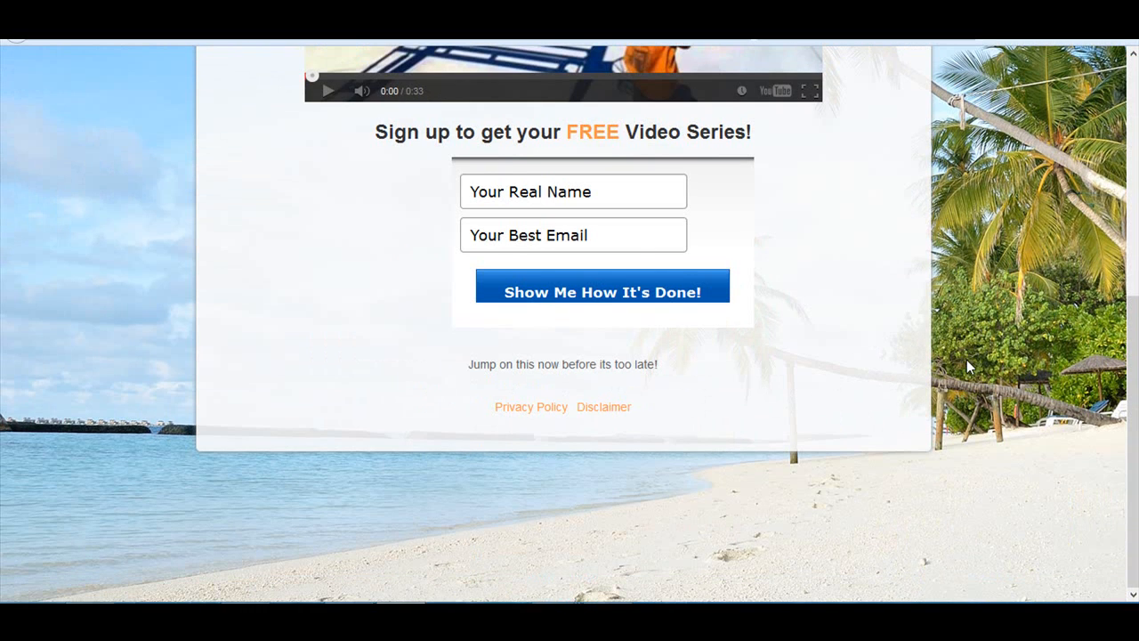
scroll(966, 360, "up", 5)
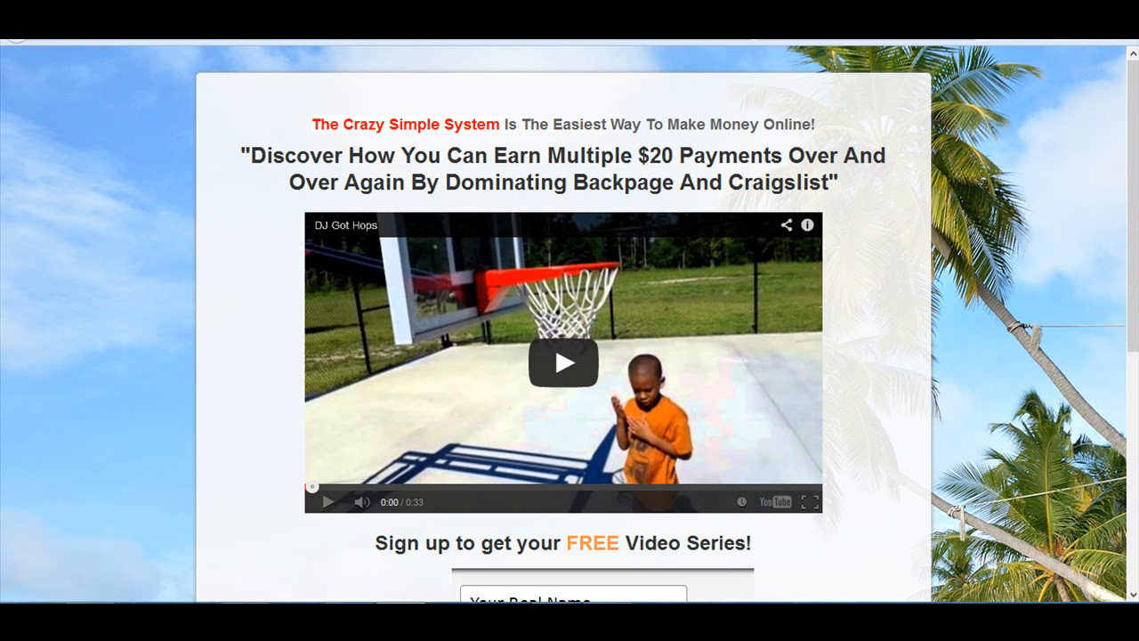
- Leave full-screen view to examine the published page's web address, selecting the address before enlarging the browser window again
key("F11")
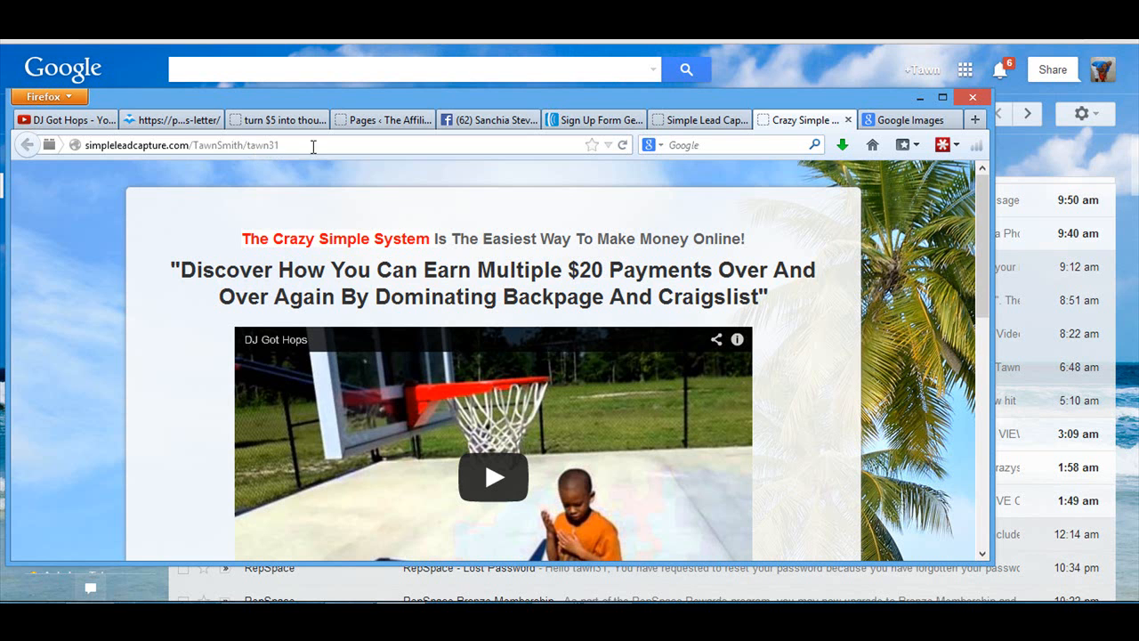
left_click(294, 122)
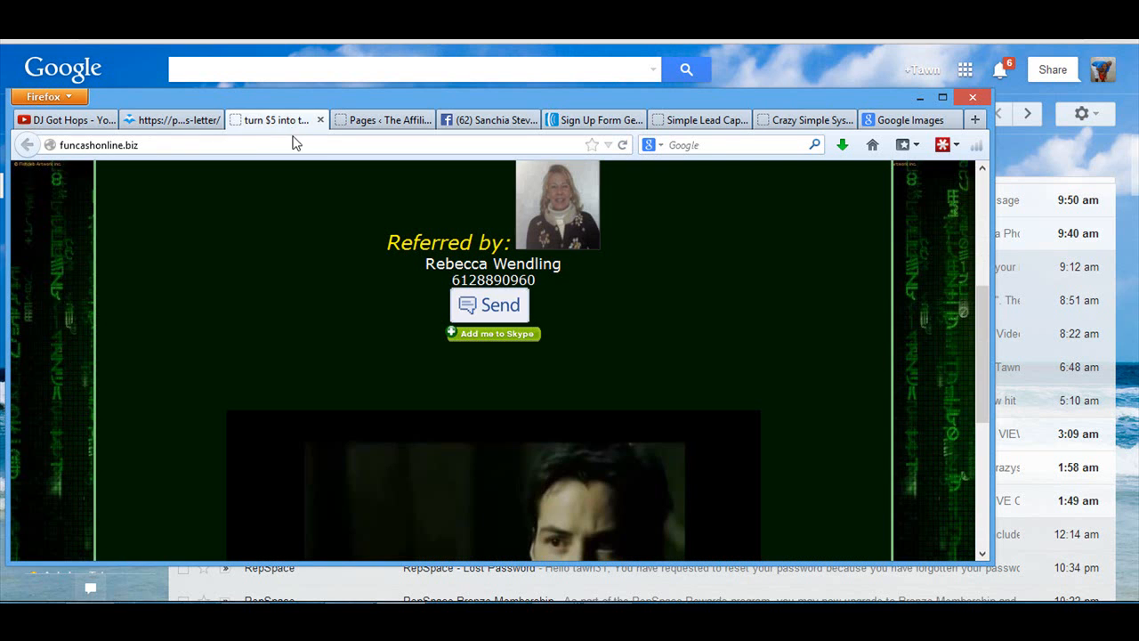
left_click(710, 122)
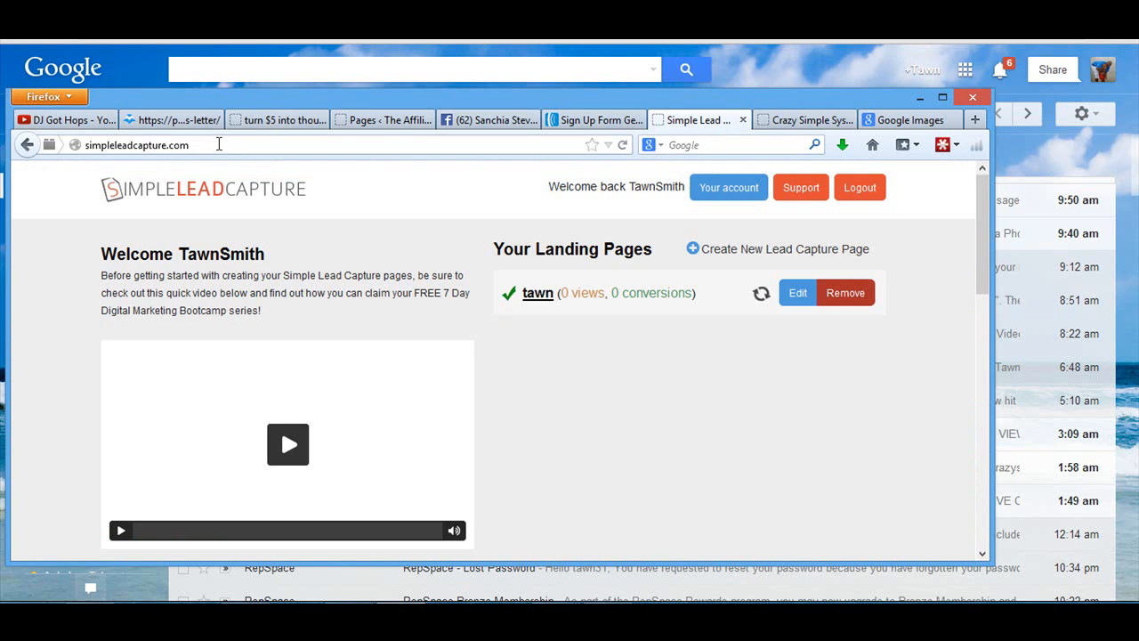
left_click(816, 122)
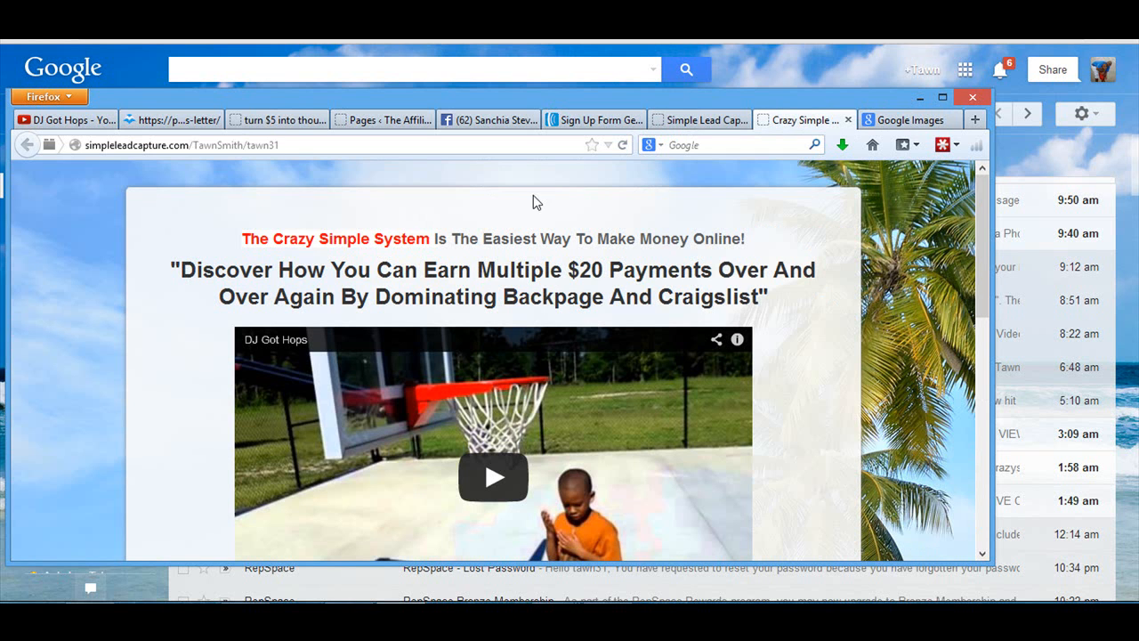
left_click(264, 144)
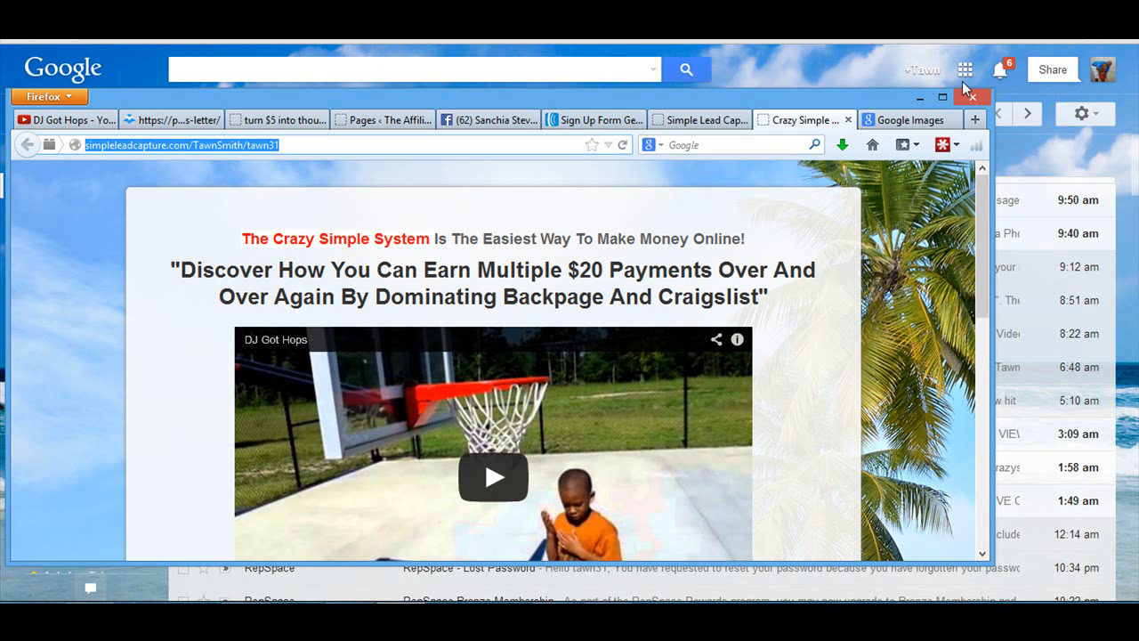
left_click(942, 98)
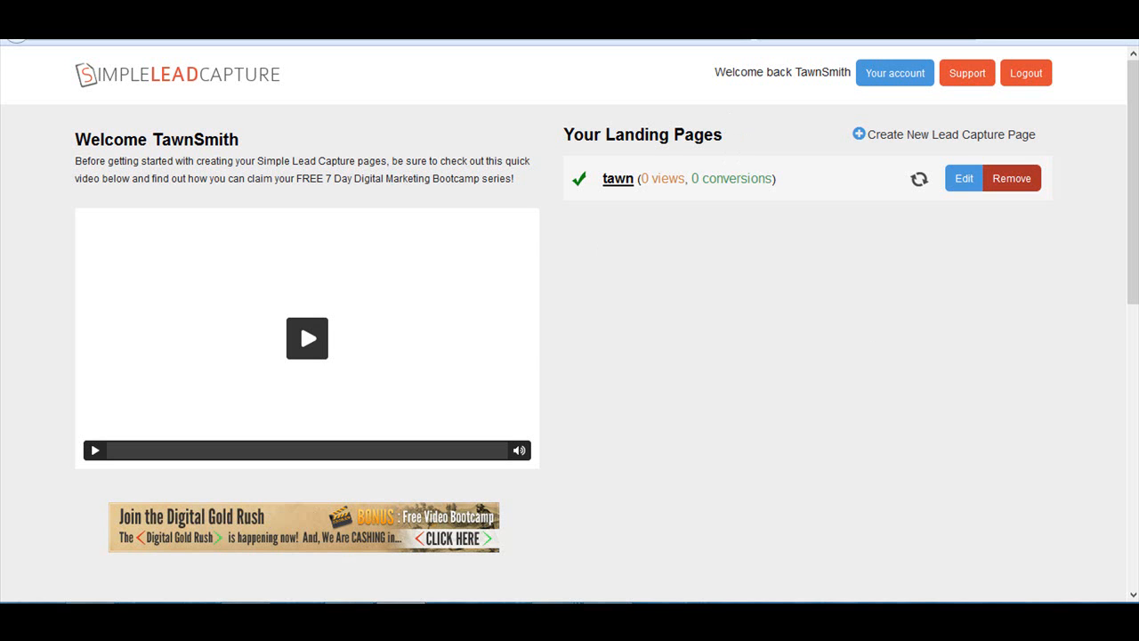
- Reload the account's landing pages list and check the page's view and conversion statistics
left_click(746, 30)
left_click(534, 324)
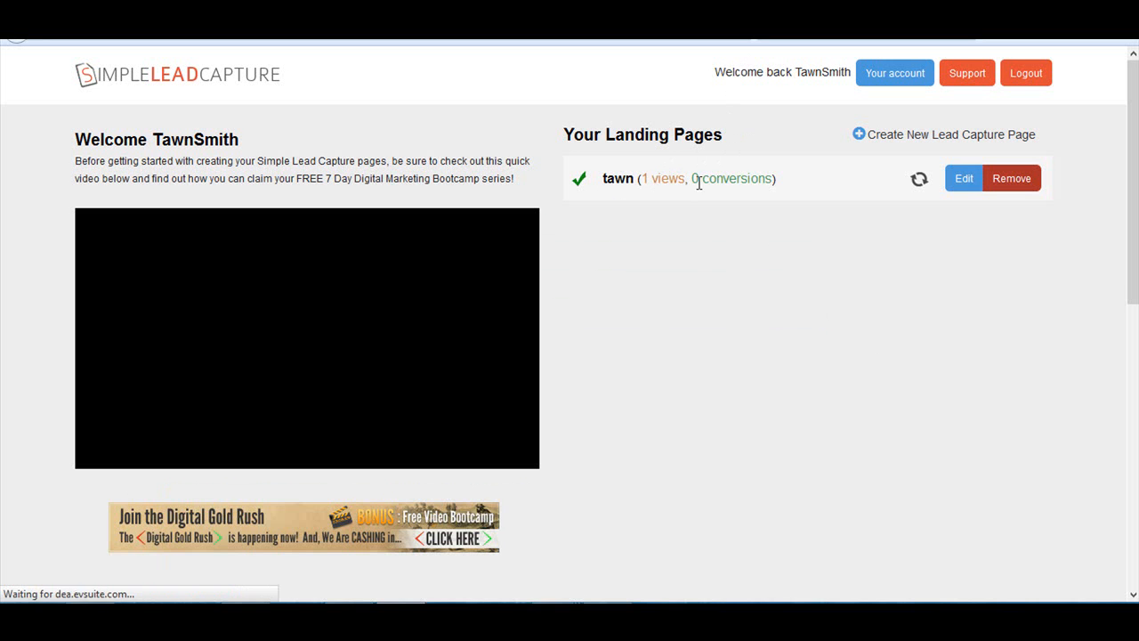
left_click_drag(692, 178, 759, 178)
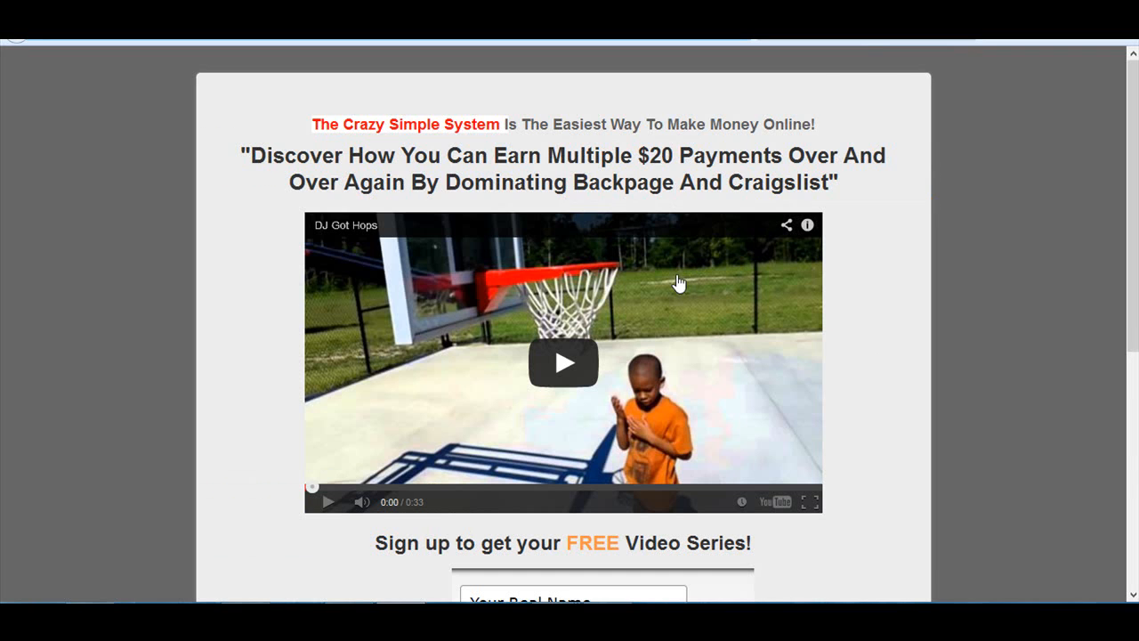
- Fill in the opt-in form's name field on the live landing page with the subscriber's full name
scroll(541, 432, "down", 3)
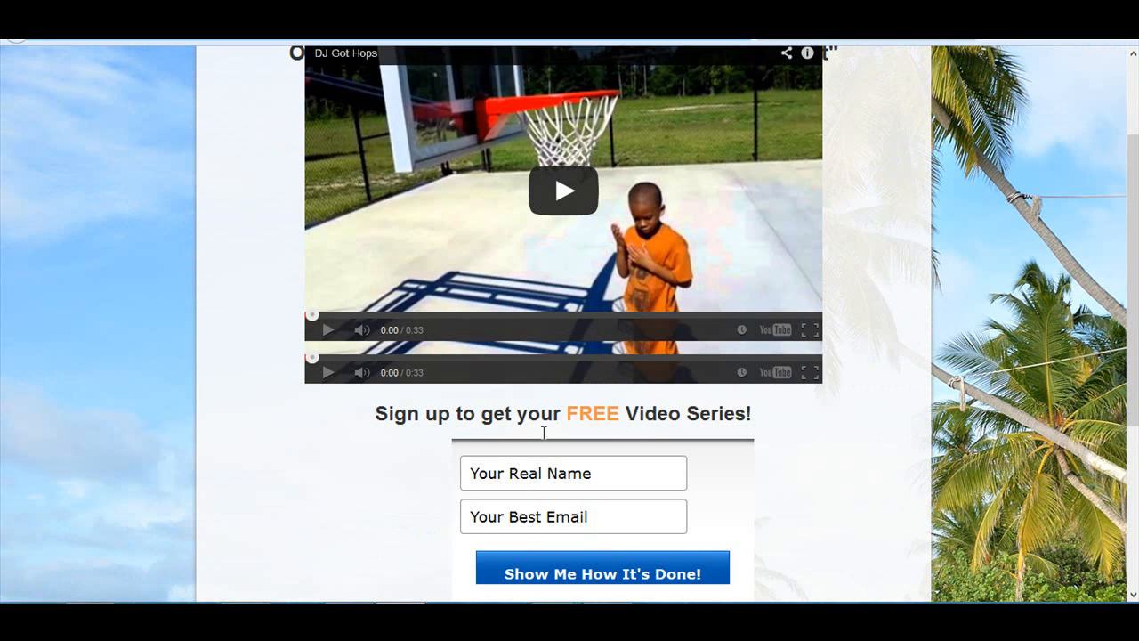
left_click(551, 329)
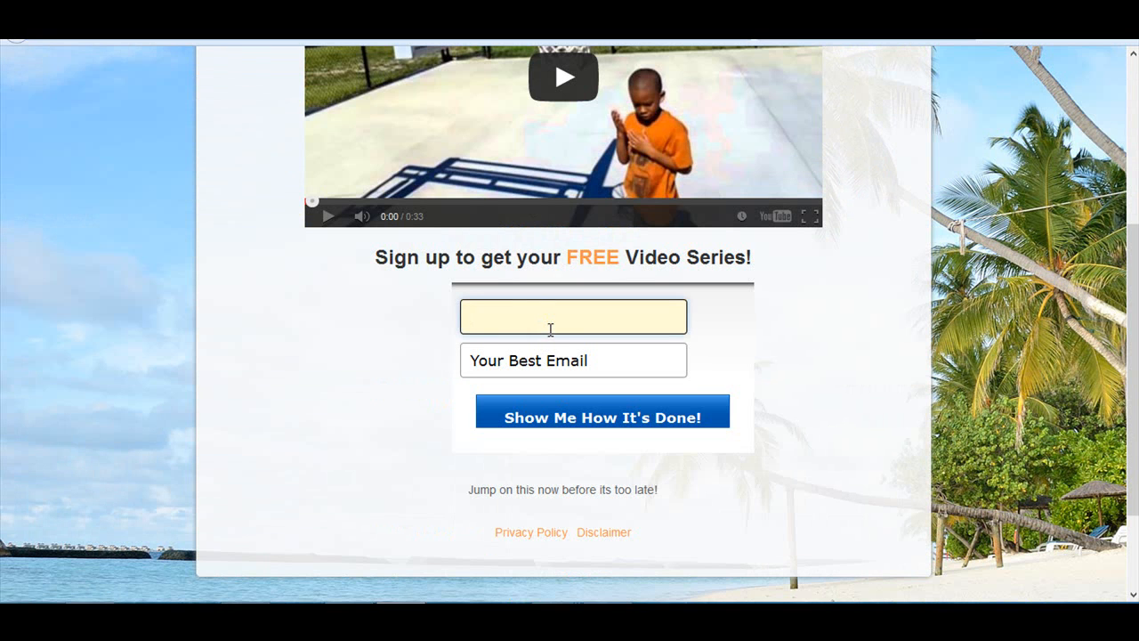
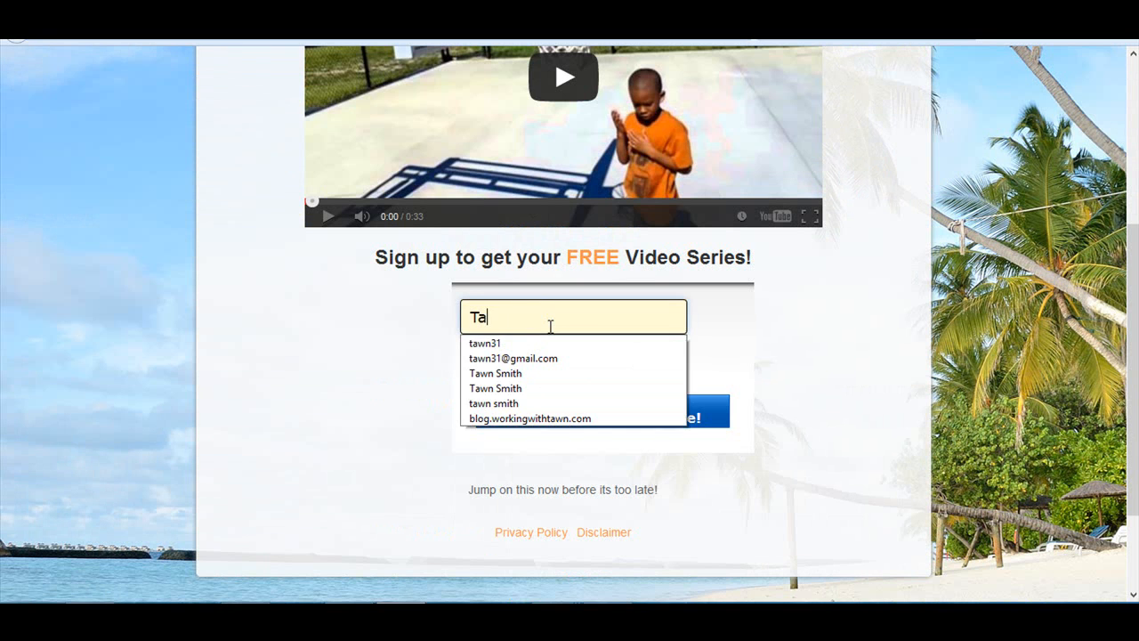
- Enter the subscriber's e-mail address in the opt-in form and submit it with "Show Me How It's Done!"
key("Tab")
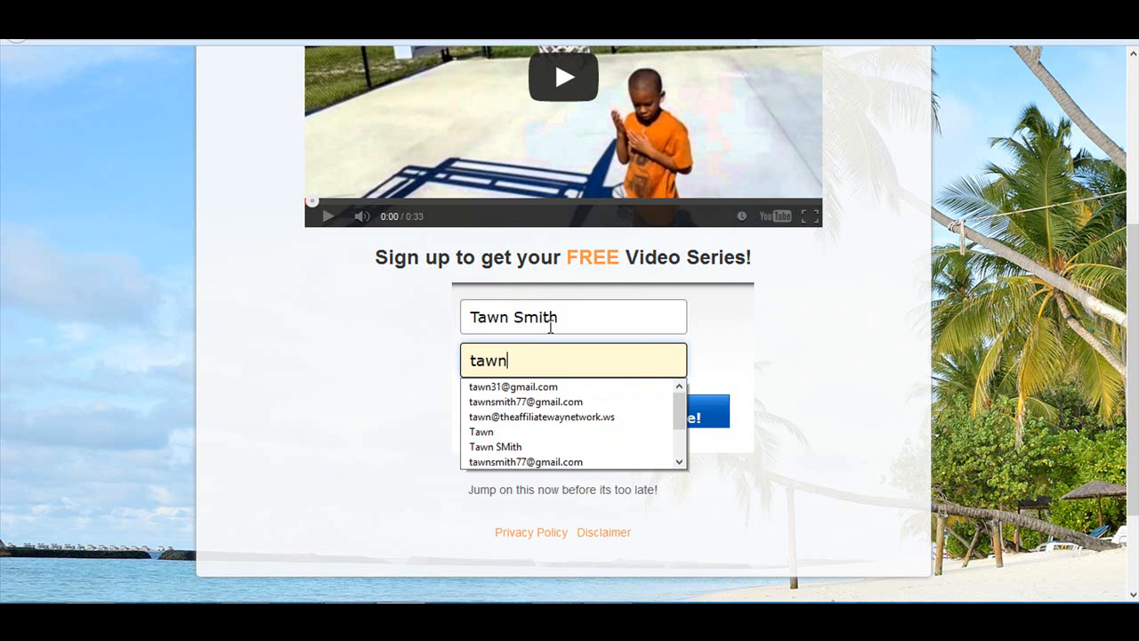
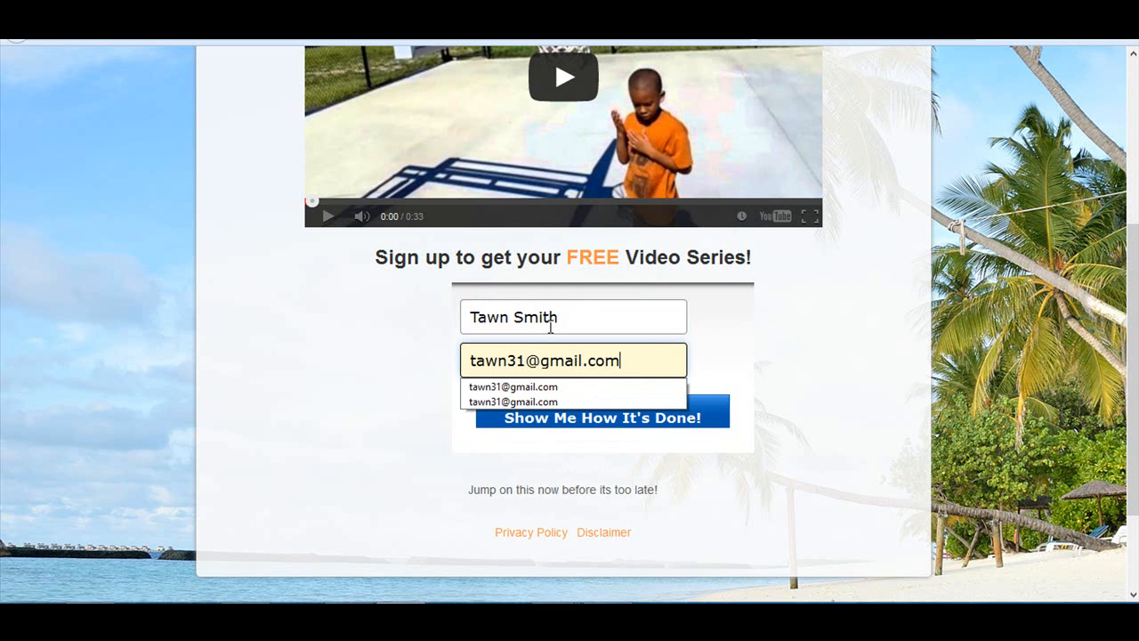
left_click(723, 506)
left_click(665, 421)
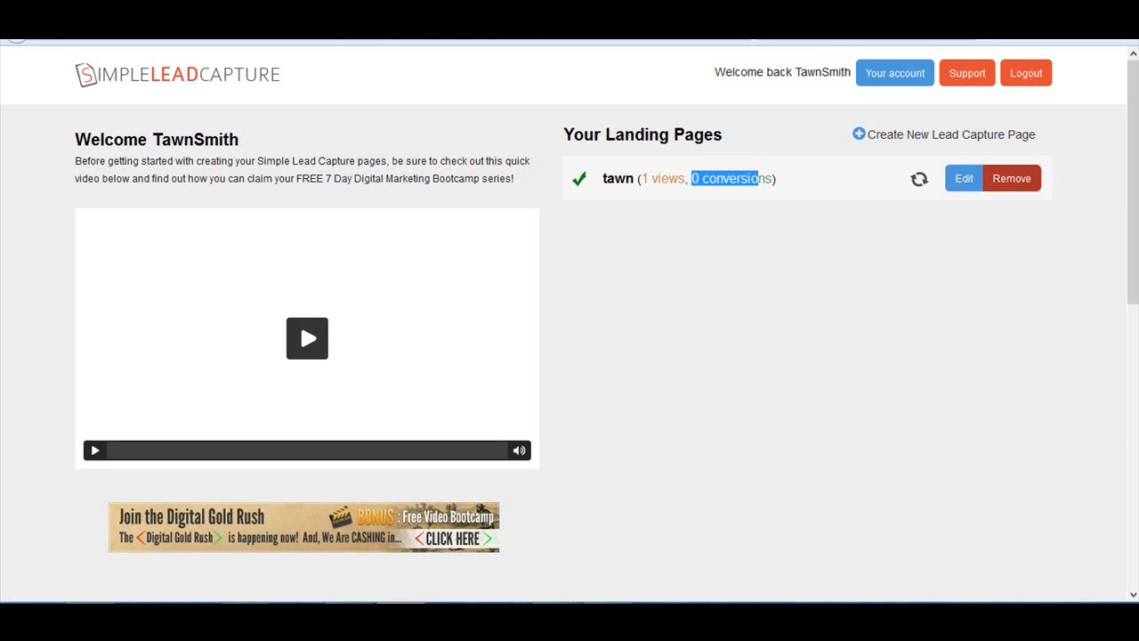
- Refresh the landing pages list, resending the page data, and check the page's conversion count after the test opt-in
key("F5")
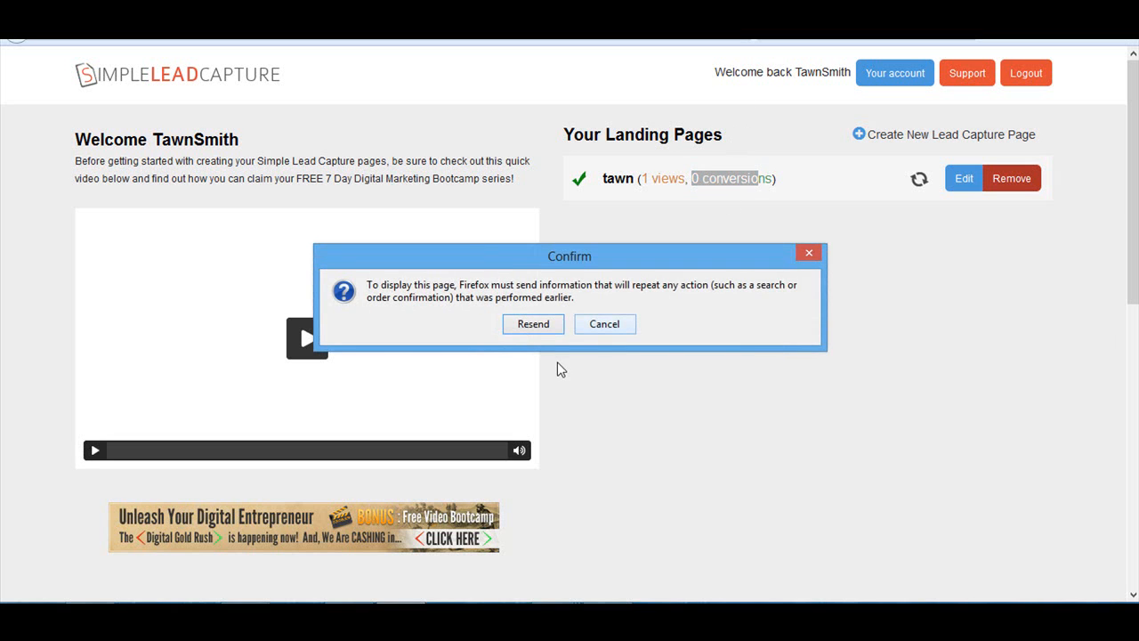
left_click(534, 323)
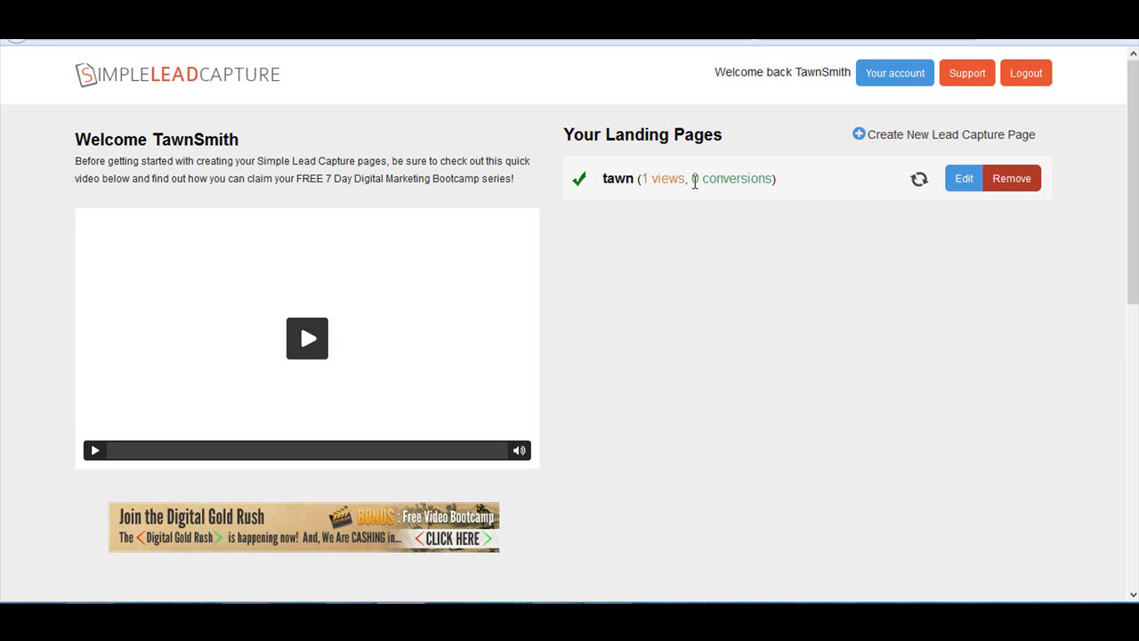
mouse_move(754, 182)
left_mouse_down()
mouse_move(775, 180)
mouse_move(753, 196)
left_mouse_up()
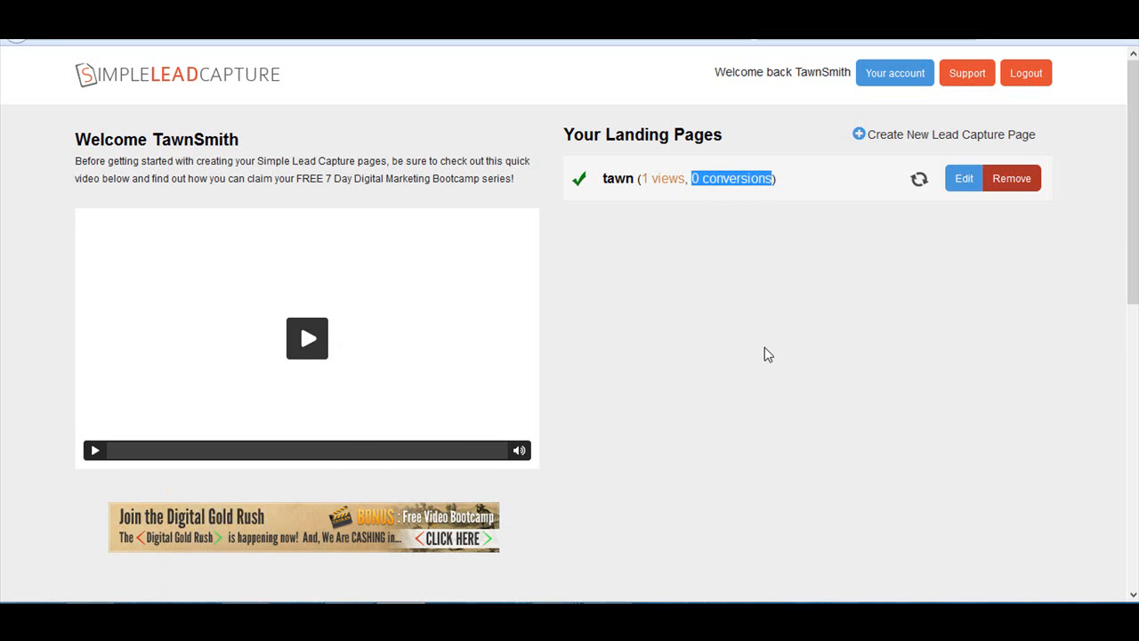
- Reopen the landing page for editing, look at the Other Scripts/Tracking Codes field in its extra settings, and save the page
left_click(965, 181)
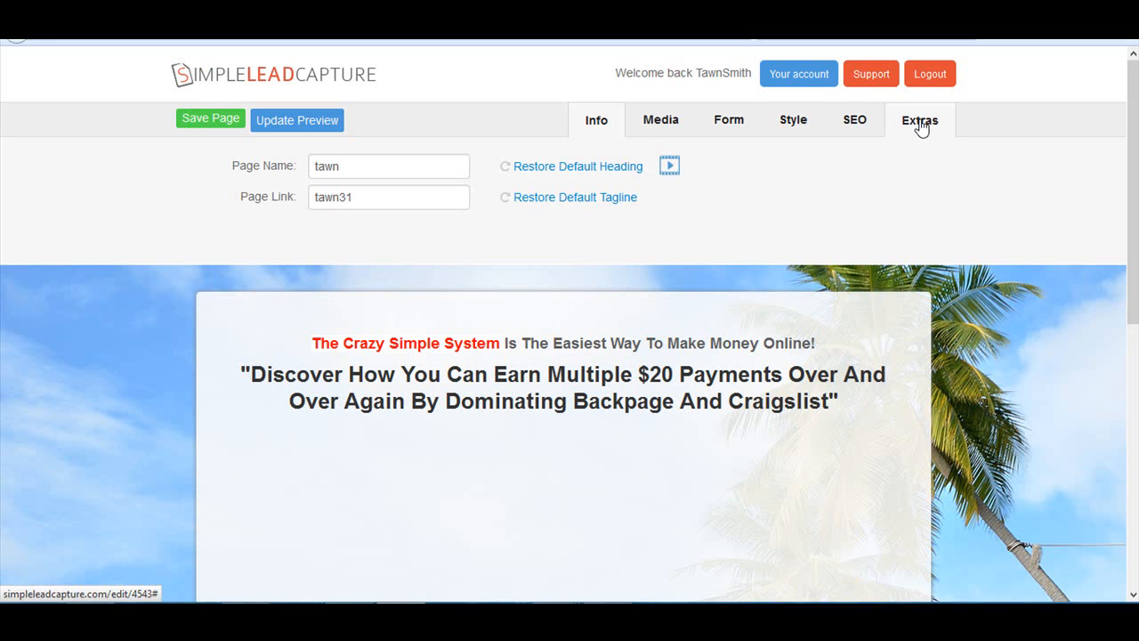
left_click(922, 125)
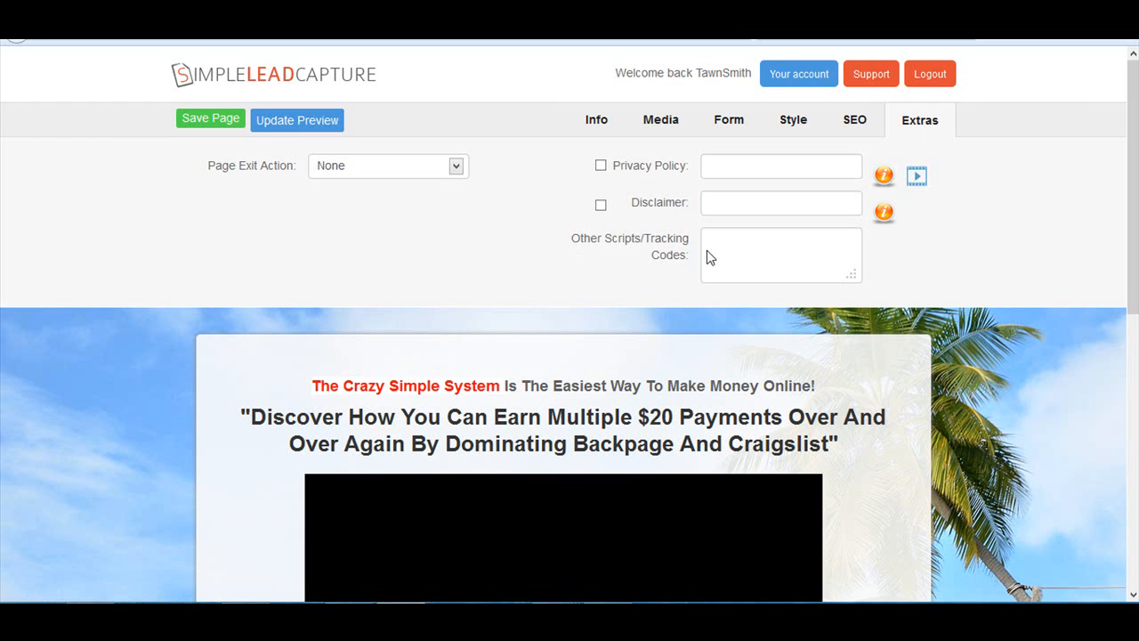
left_click(791, 250)
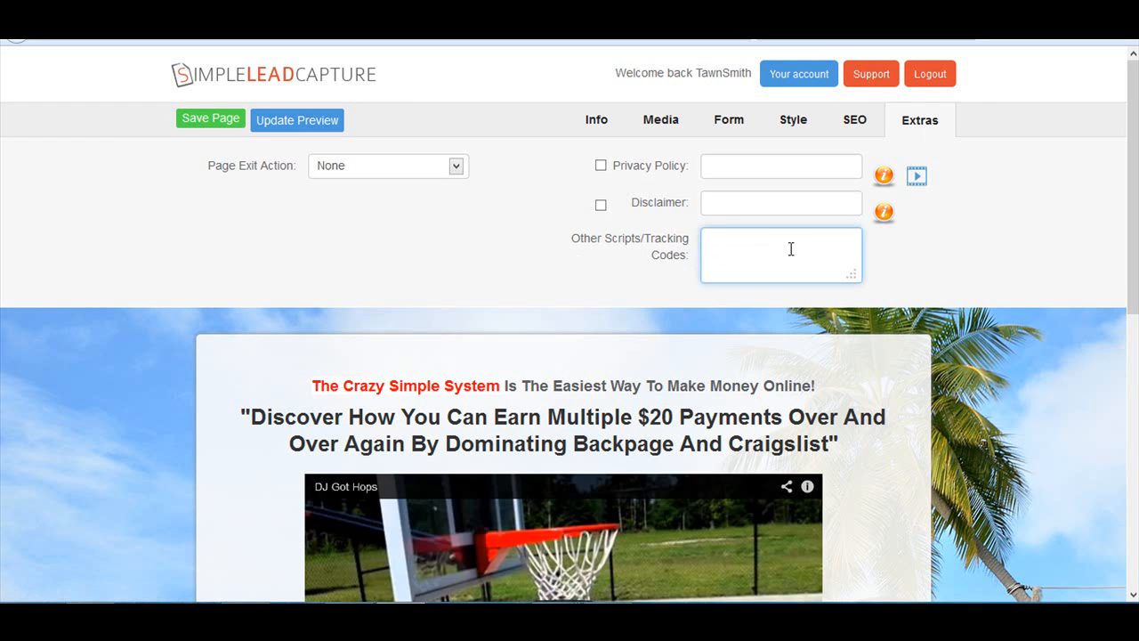
left_click(204, 124)
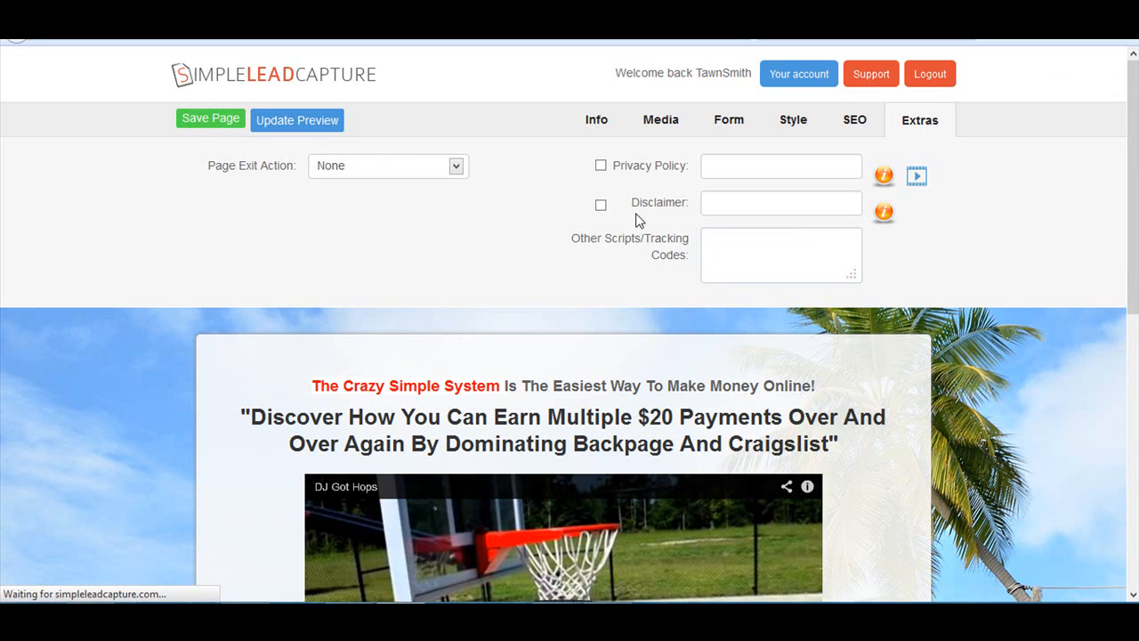